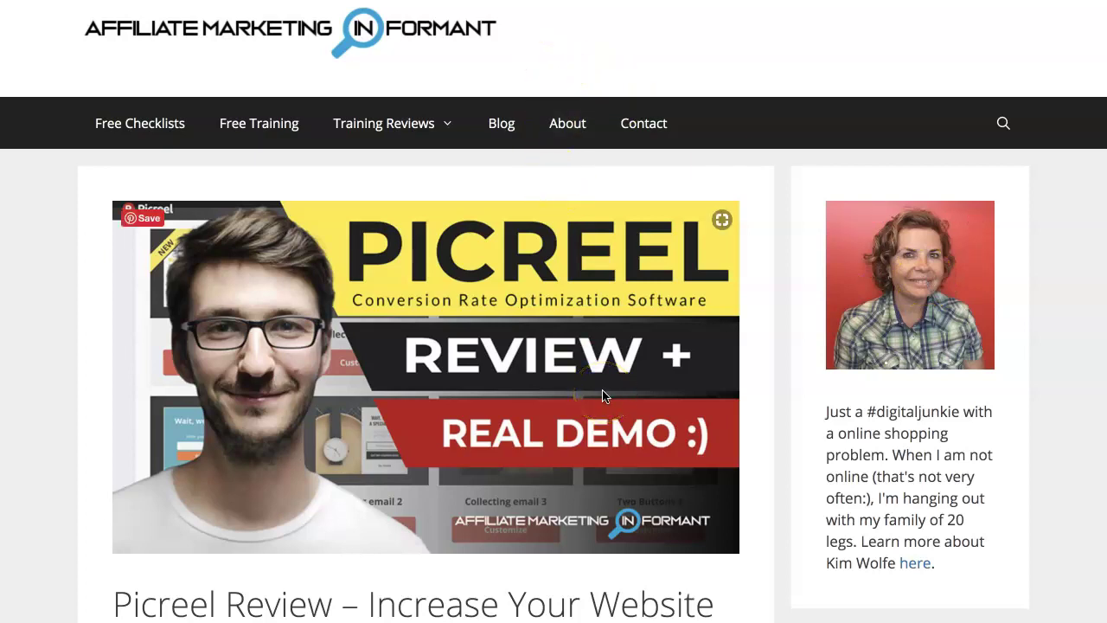
Step: Scroll through the Picreel Review post's intro and table of contents
{"action": "scroll", "coordinate": [605, 415], "scroll_direction": "down", "scroll_amount": 1}
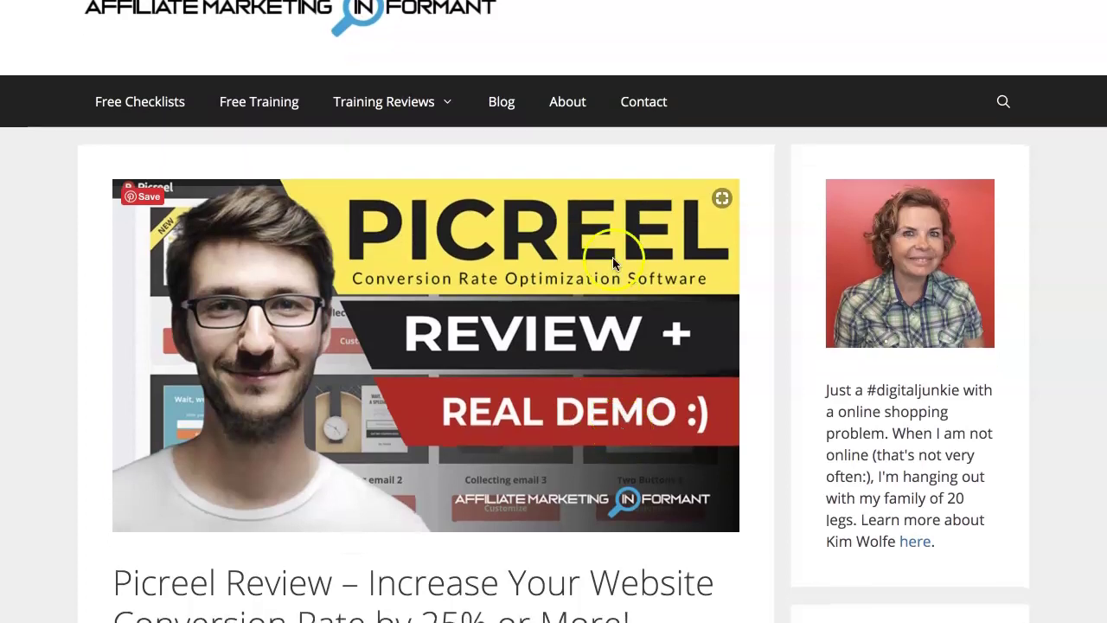
{"action": "scroll", "coordinate": [667, 462], "scroll_direction": "down", "scroll_amount": 3}
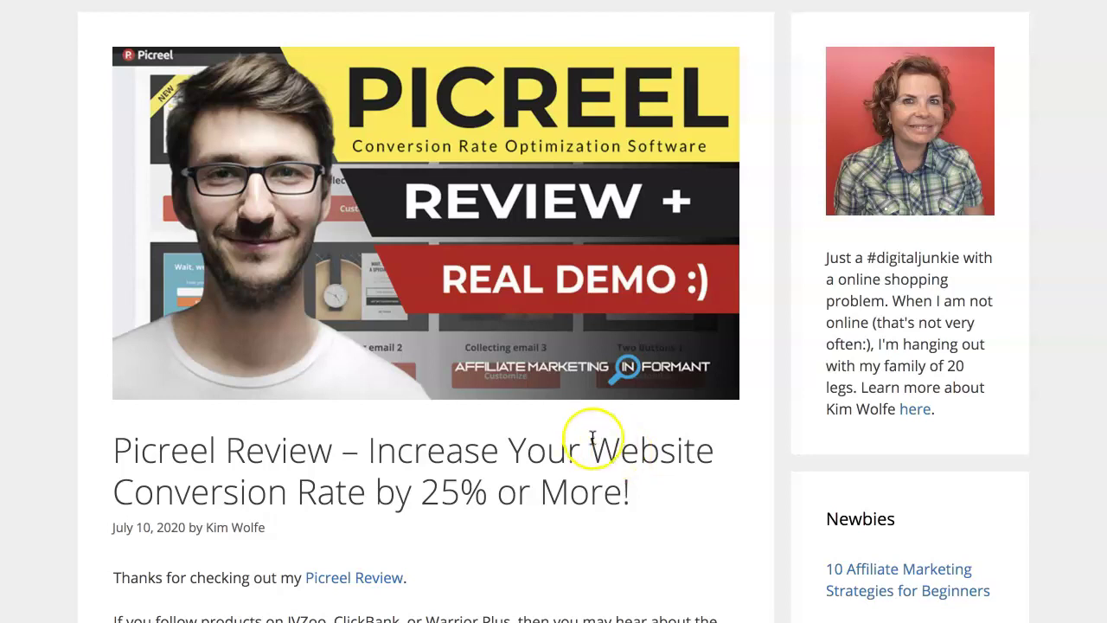
{"action": "scroll", "coordinate": [594, 477], "scroll_direction": "down", "scroll_amount": 1}
{"action": "scroll", "coordinate": [595, 477], "scroll_direction": "down", "scroll_amount": 1}
{"action": "scroll", "coordinate": [595, 478], "scroll_direction": "down", "scroll_amount": 1}
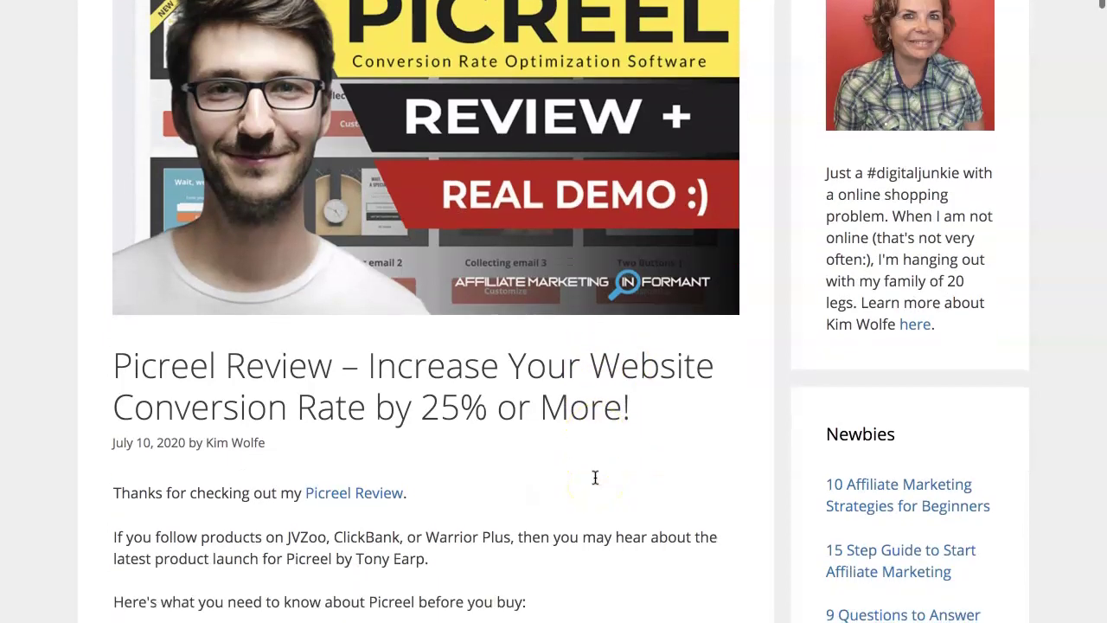
{"action": "scroll", "coordinate": [595, 477], "scroll_direction": "down", "scroll_amount": 3}
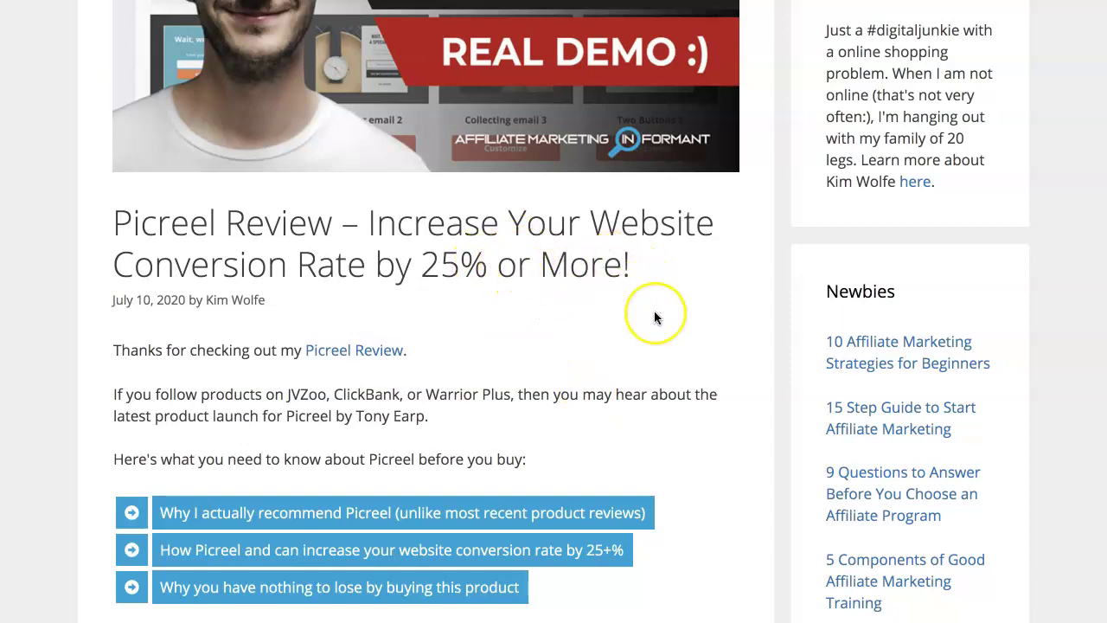
{"action": "scroll", "coordinate": [680, 402], "scroll_direction": "down", "scroll_amount": 2}
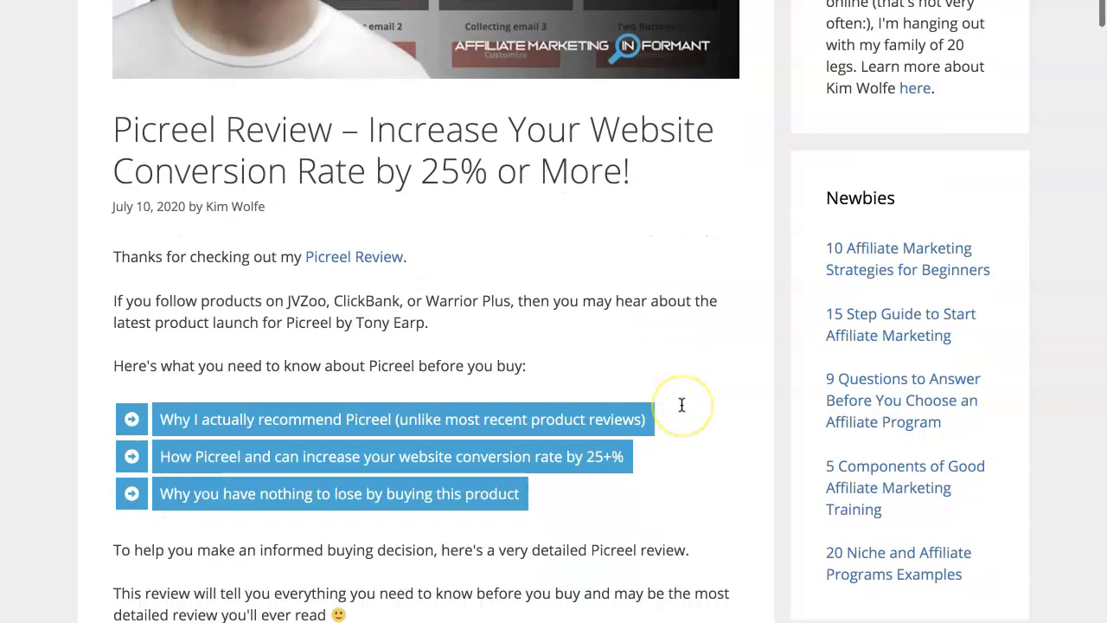
{"action": "scroll", "coordinate": [682, 404], "scroll_direction": "down", "scroll_amount": 2}
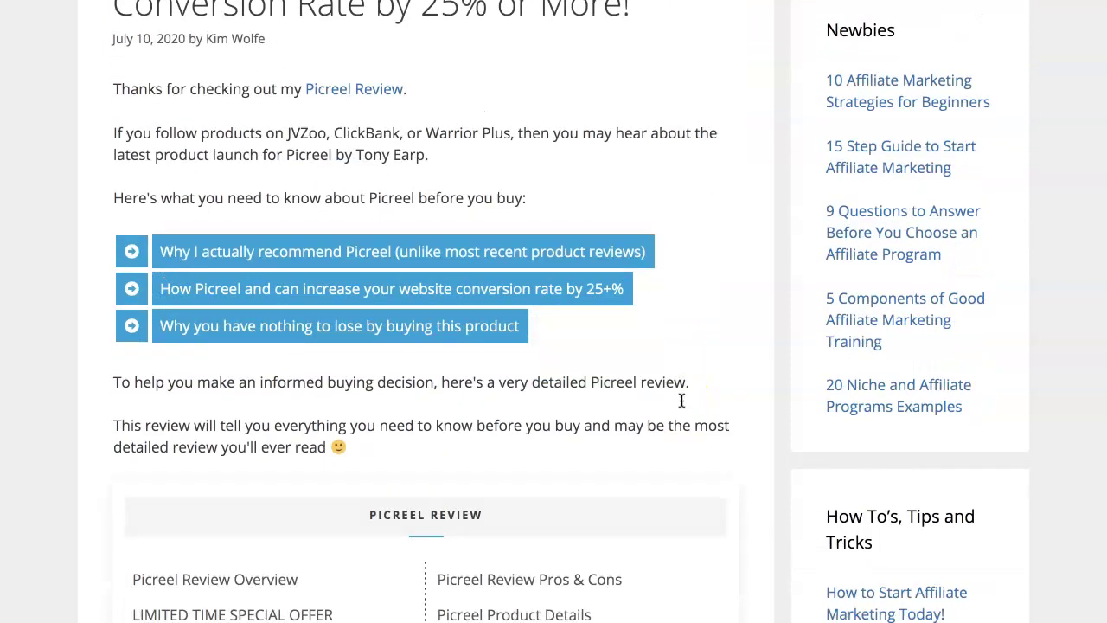
{"action": "scroll", "coordinate": [681, 402], "scroll_direction": "down", "scroll_amount": 1}
{"action": "scroll", "coordinate": [681, 400], "scroll_direction": "down", "scroll_amount": 1}
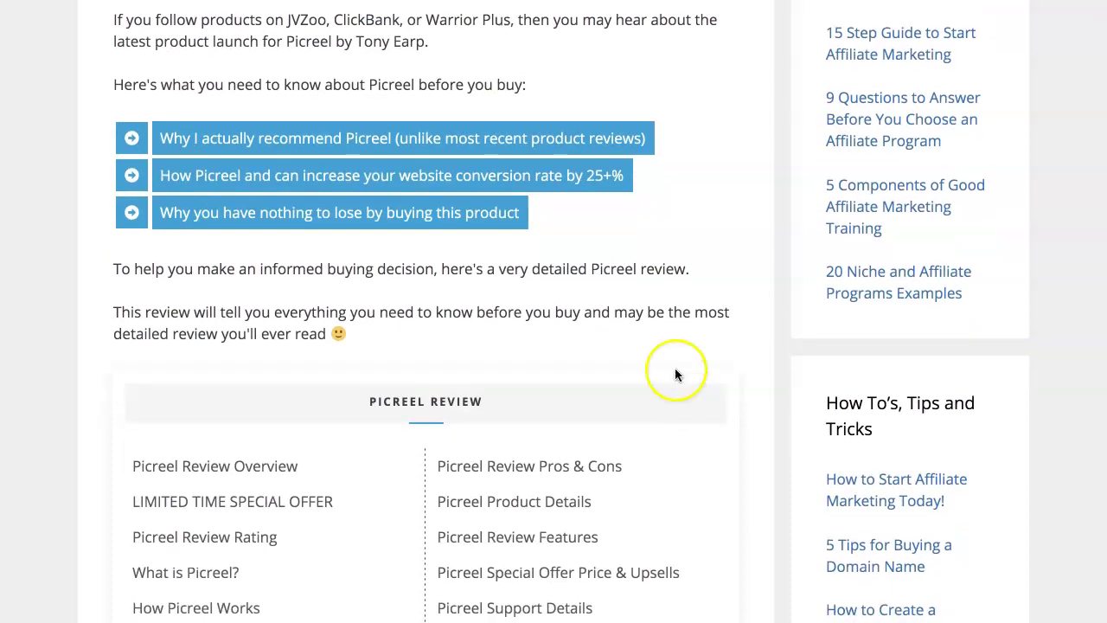
{"action": "scroll", "coordinate": [674, 361], "scroll_direction": "down", "scroll_amount": 1}
{"action": "scroll", "coordinate": [674, 363], "scroll_direction": "down", "scroll_amount": 2}
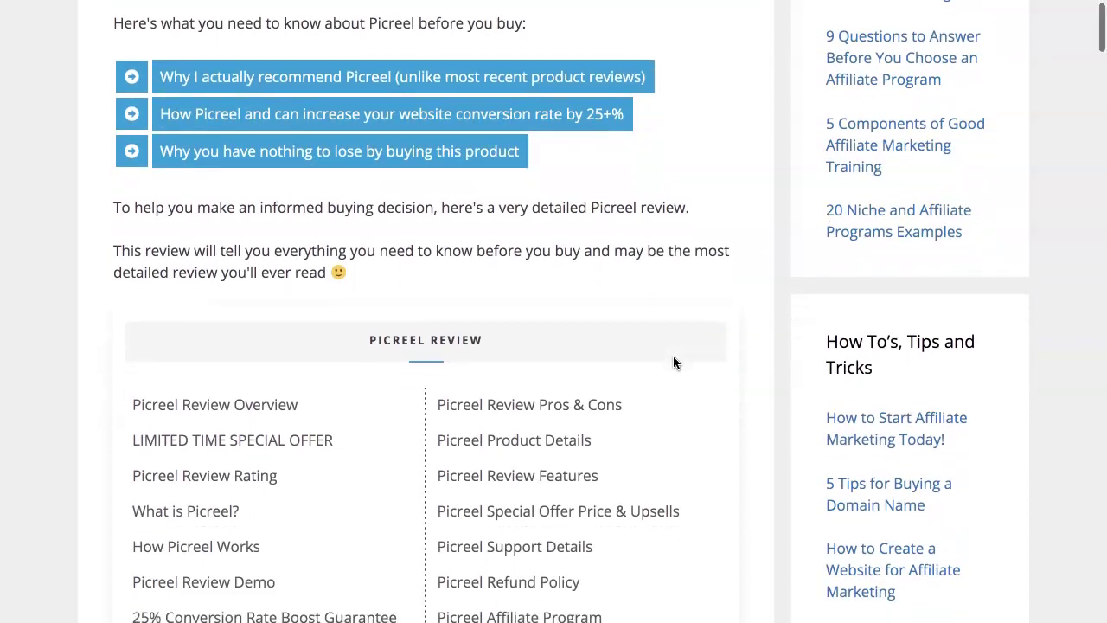
{"action": "scroll", "coordinate": [675, 363], "scroll_direction": "down", "scroll_amount": 3}
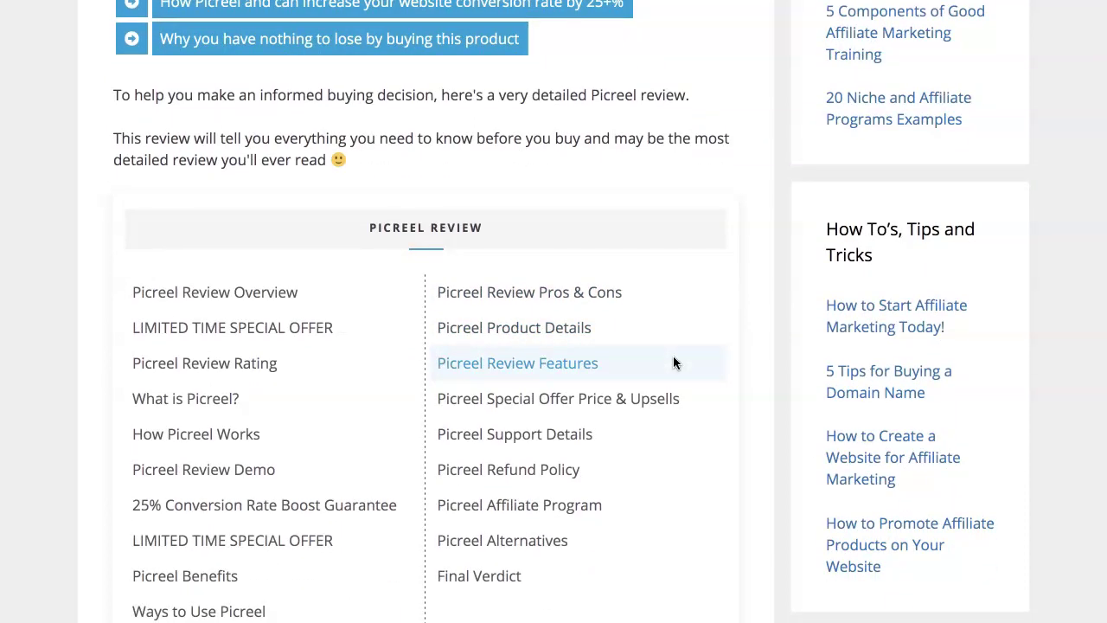
{"action": "scroll", "coordinate": [673, 362], "scroll_direction": "down", "scroll_amount": 1}
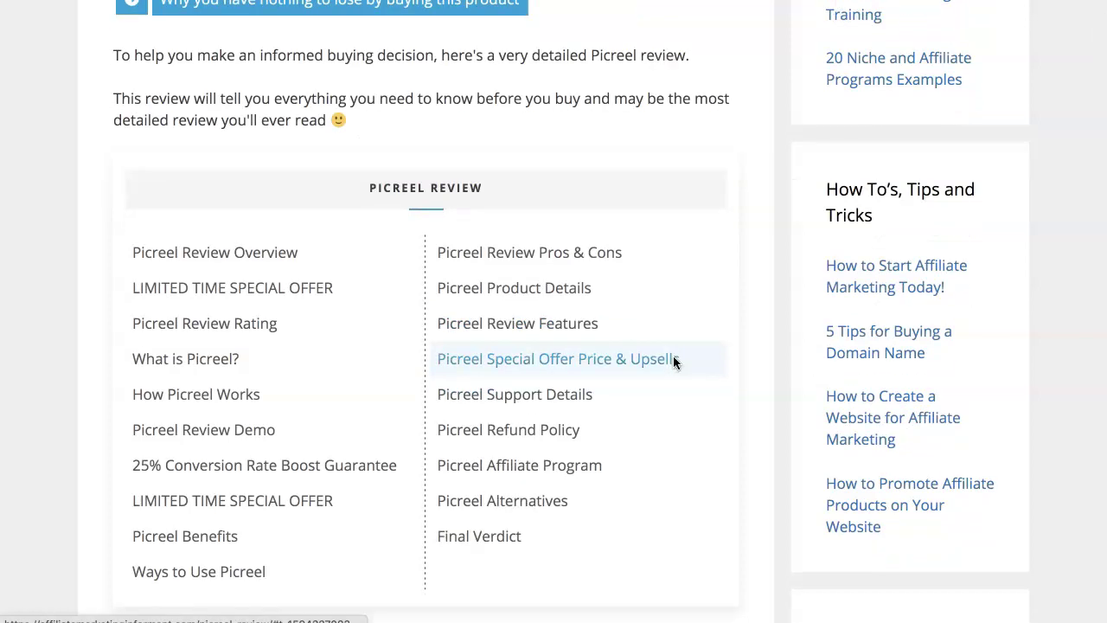
{"action": "scroll", "coordinate": [673, 363], "scroll_direction": "down", "scroll_amount": 3}
{"action": "scroll", "coordinate": [673, 362], "scroll_direction": "up", "scroll_amount": 20}
{"action": "scroll", "coordinate": [675, 359], "scroll_direction": "down", "scroll_amount": 1}
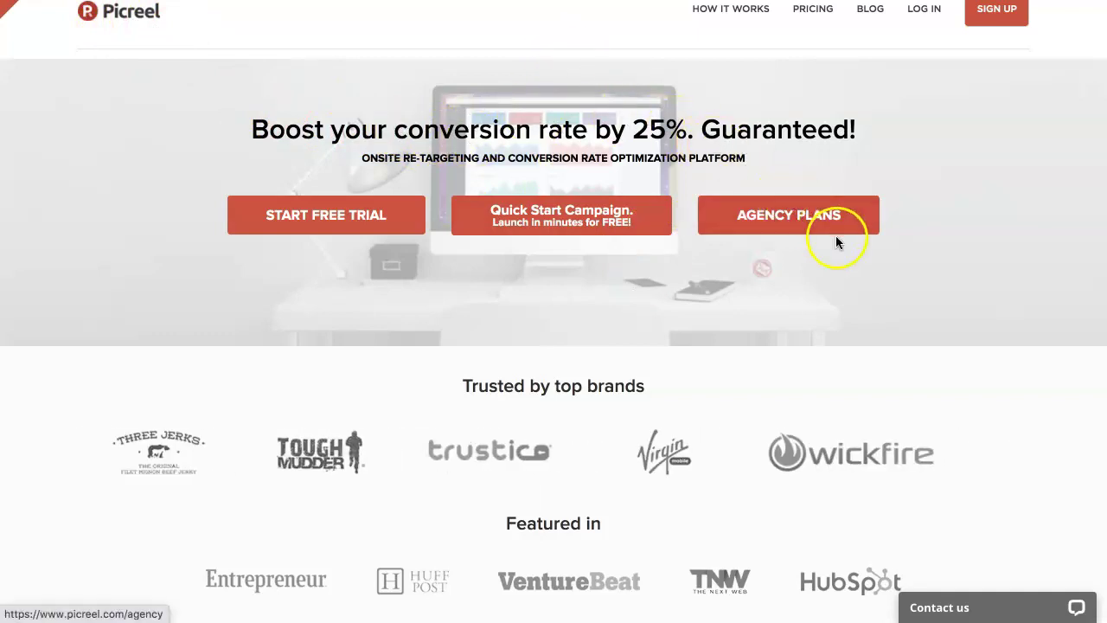
Step: Scroll the Picreel homepage past How It Works down to the ReelOverlay product section
{"action": "scroll", "coordinate": [877, 266], "scroll_direction": "down", "scroll_amount": 3}
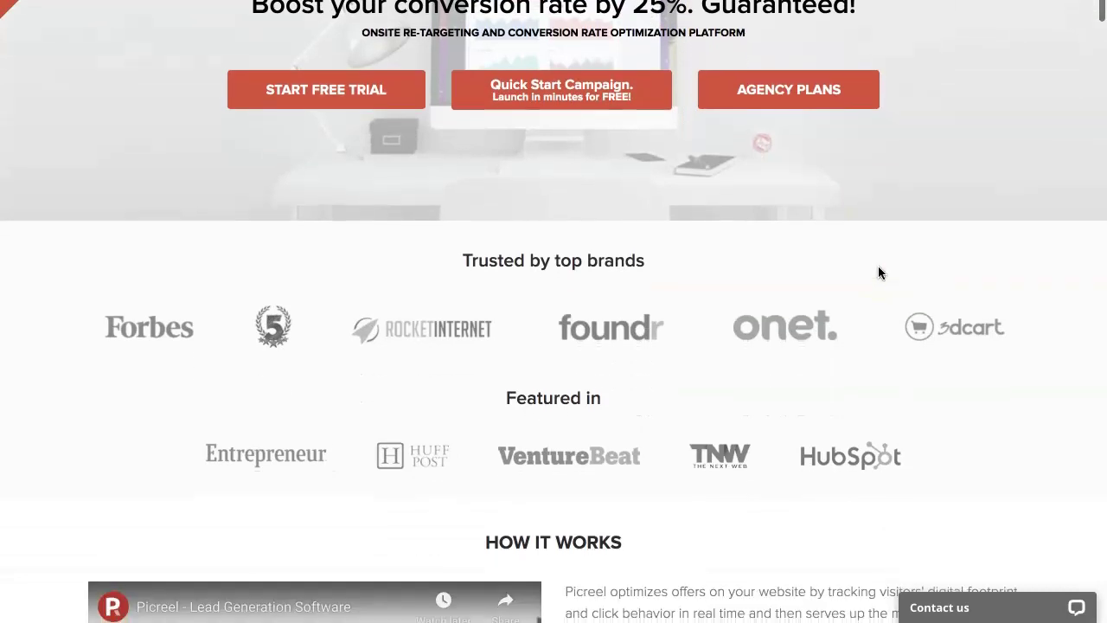
{"action": "scroll", "coordinate": [878, 267], "scroll_direction": "down", "scroll_amount": 5}
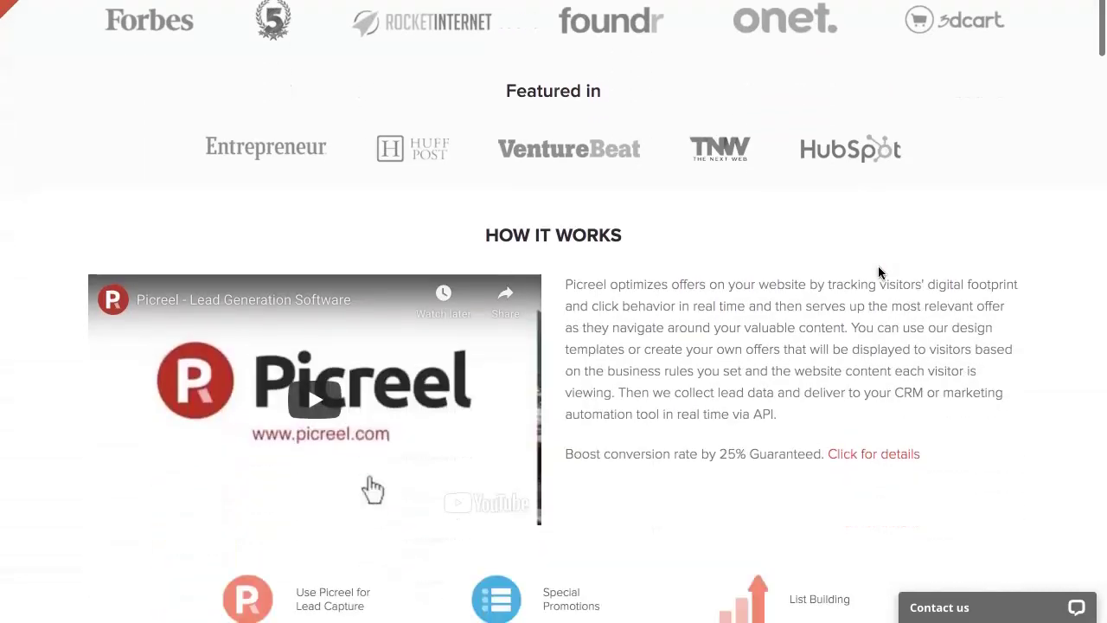
{"action": "scroll", "coordinate": [878, 267], "scroll_direction": "down", "scroll_amount": 3}
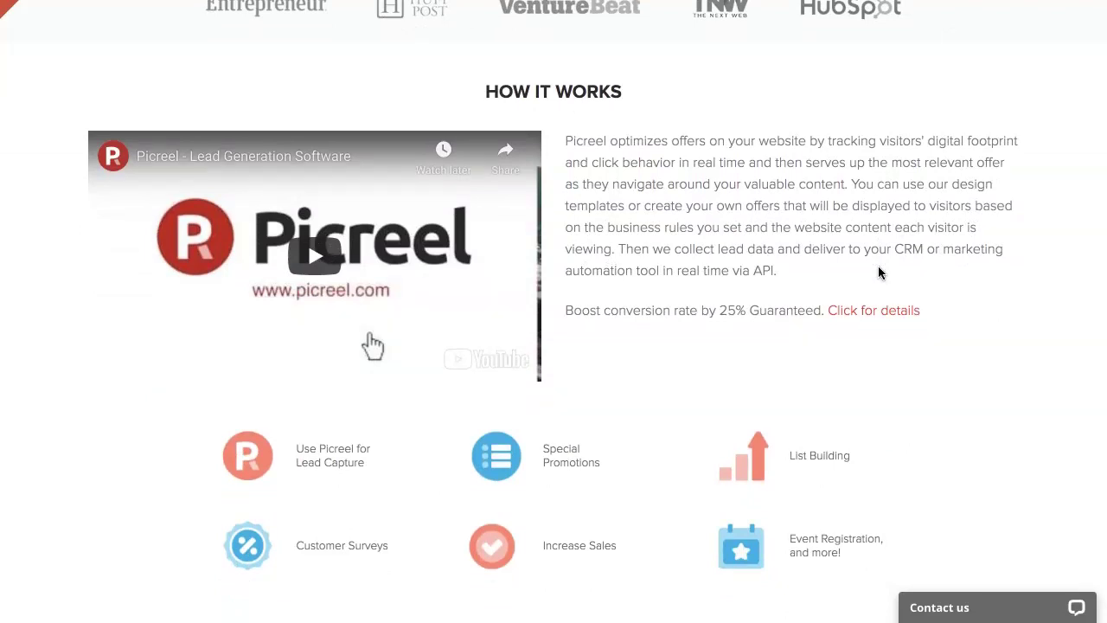
{"action": "scroll", "coordinate": [877, 273], "scroll_direction": "down", "scroll_amount": 2}
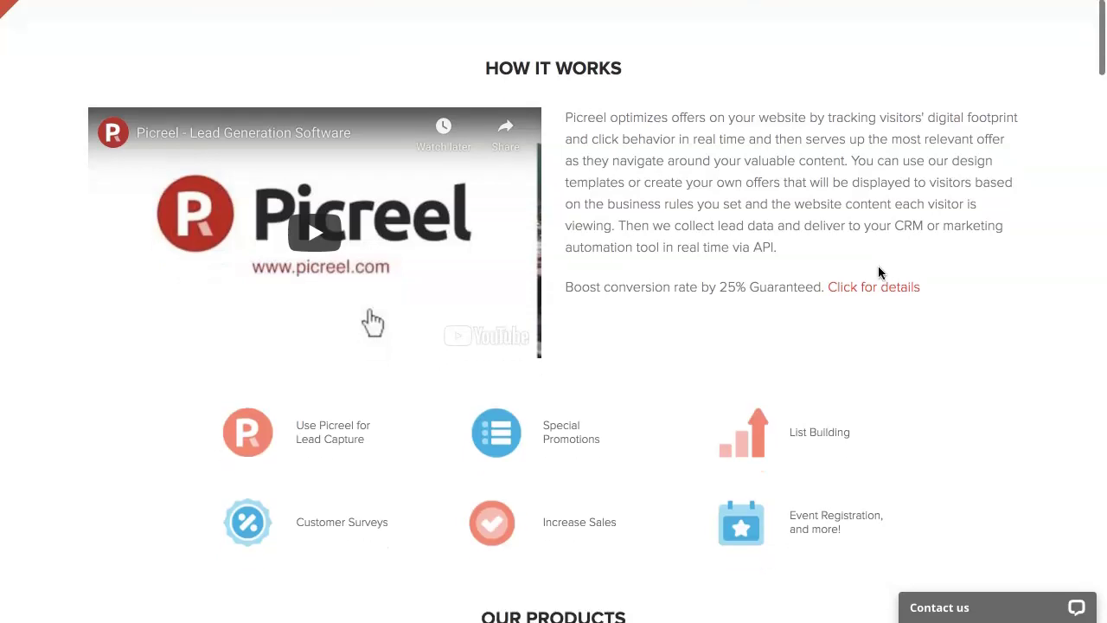
{"action": "scroll", "coordinate": [878, 268], "scroll_direction": "down", "scroll_amount": 3}
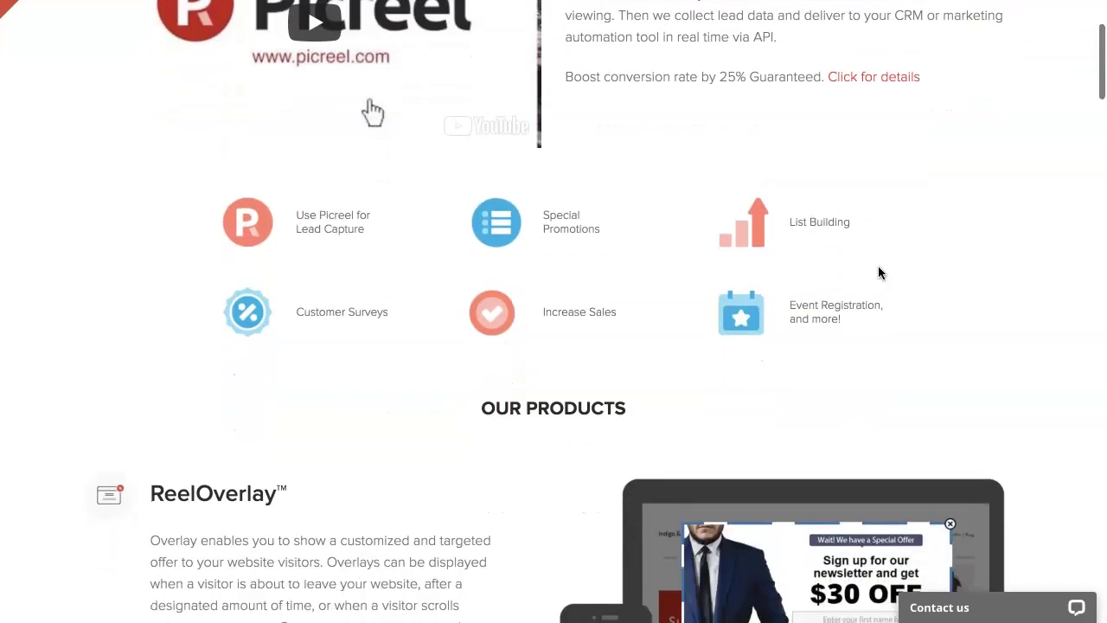
{"action": "scroll", "coordinate": [878, 272], "scroll_direction": "down", "scroll_amount": 1}
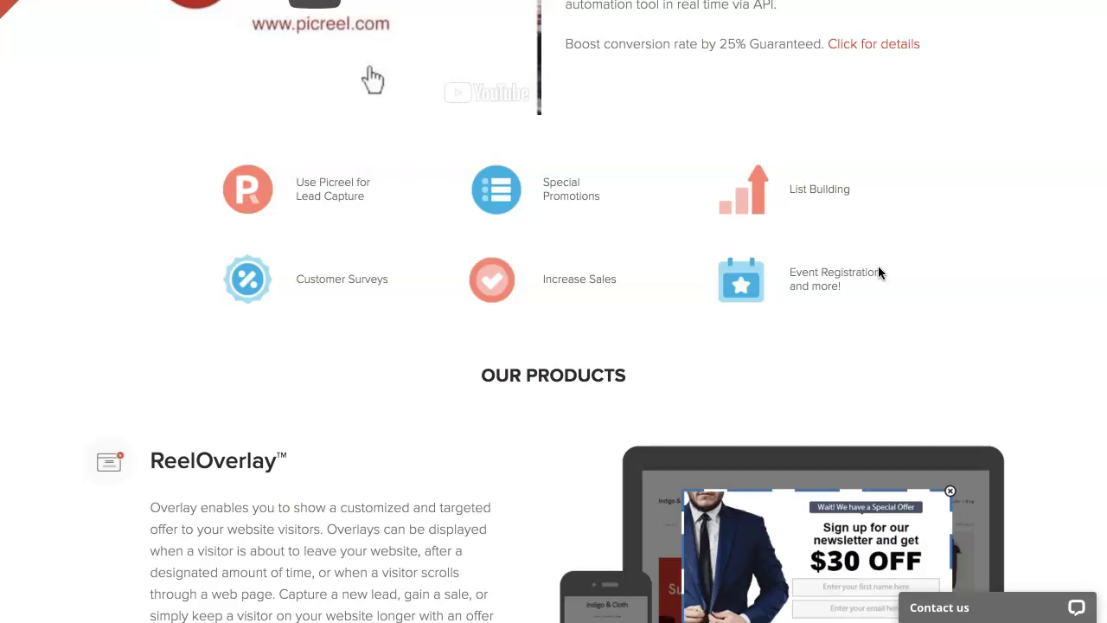
{"action": "scroll", "coordinate": [899, 320], "scroll_direction": "down", "scroll_amount": 3}
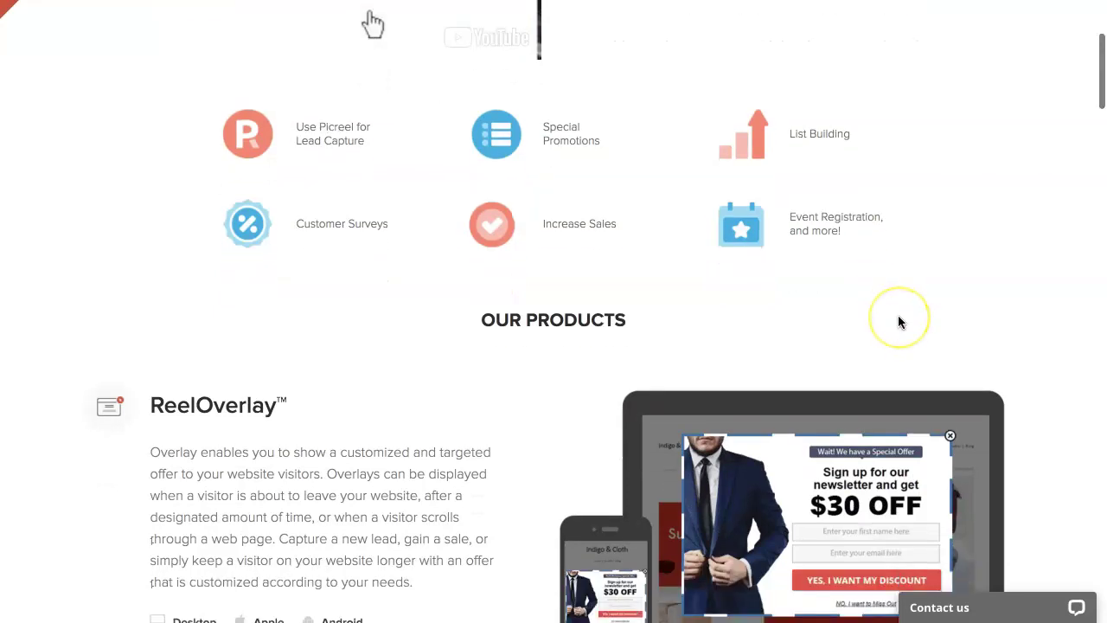
{"action": "scroll", "coordinate": [899, 322], "scroll_direction": "down", "scroll_amount": 2}
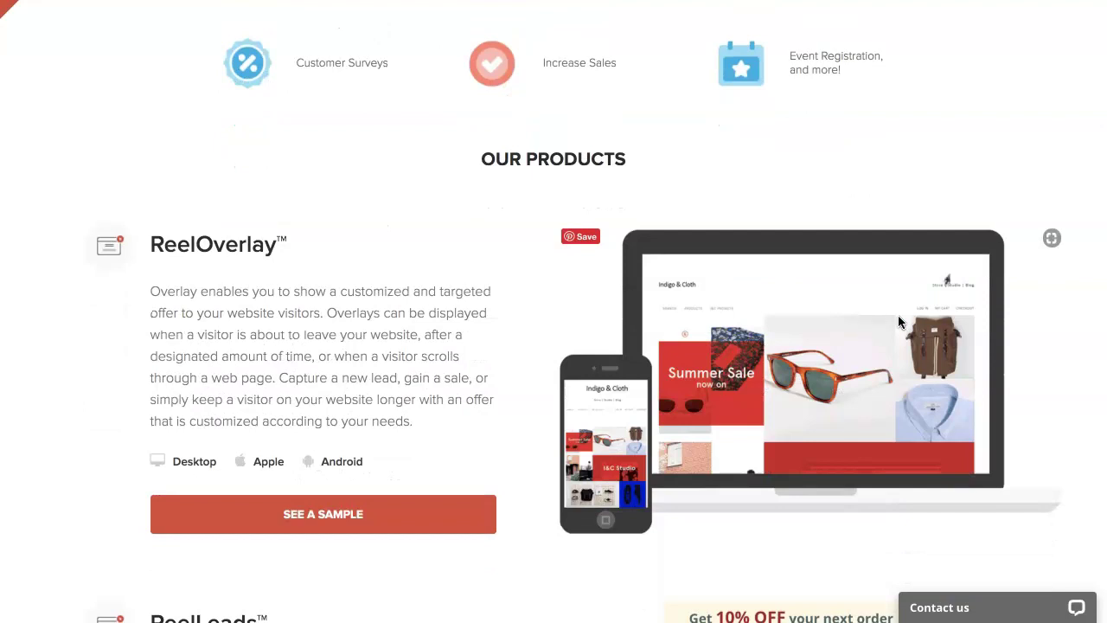
{"action": "scroll", "coordinate": [900, 322], "scroll_direction": "down", "scroll_amount": 1}
{"action": "scroll", "coordinate": [899, 322], "scroll_direction": "down", "scroll_amount": 2}
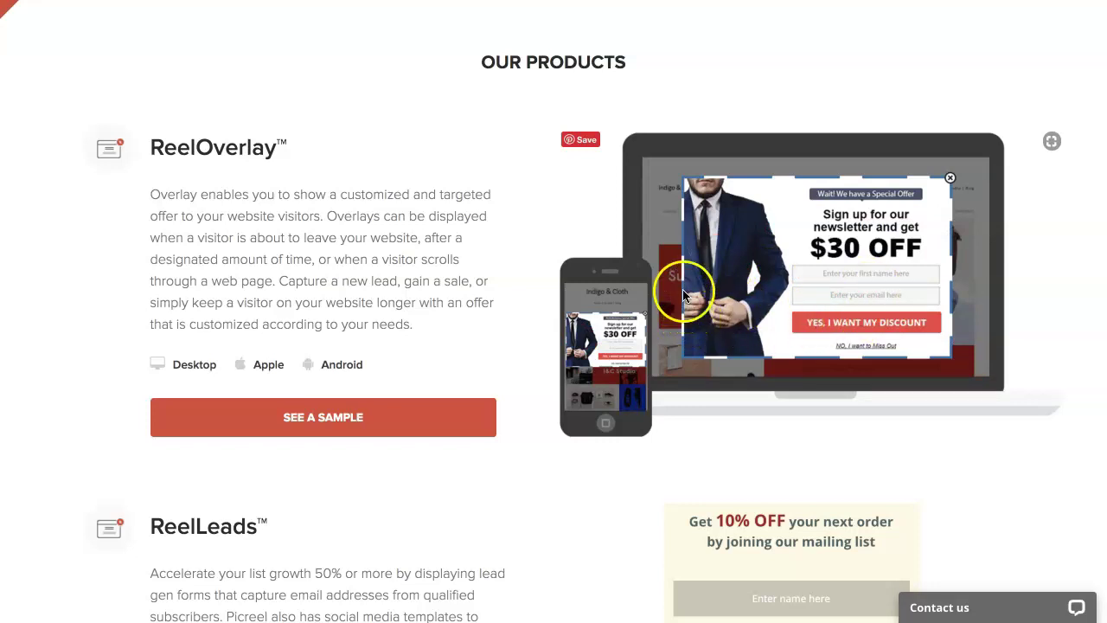
{"action": "scroll", "coordinate": [683, 294], "scroll_direction": "down", "scroll_amount": 1}
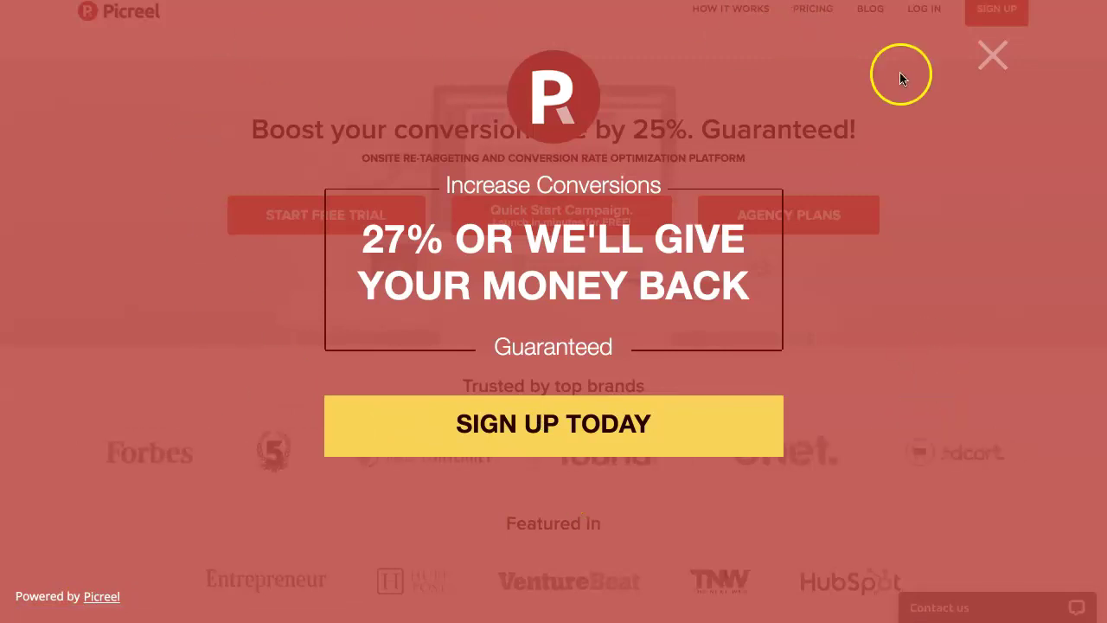
Step: Close the Picreel money-back guarantee pop-up and move on from the GET UNSTUCK blog pop-up
{"action": "left_click", "coordinate": [994, 53]}
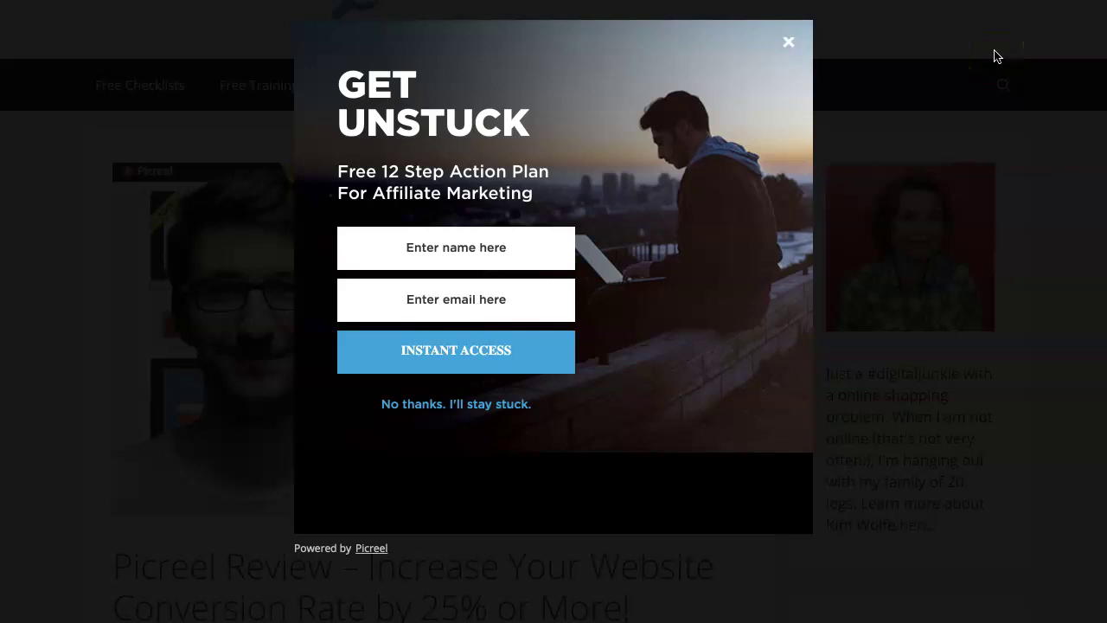
{"action": "left_click", "coordinate": [1027, 66]}
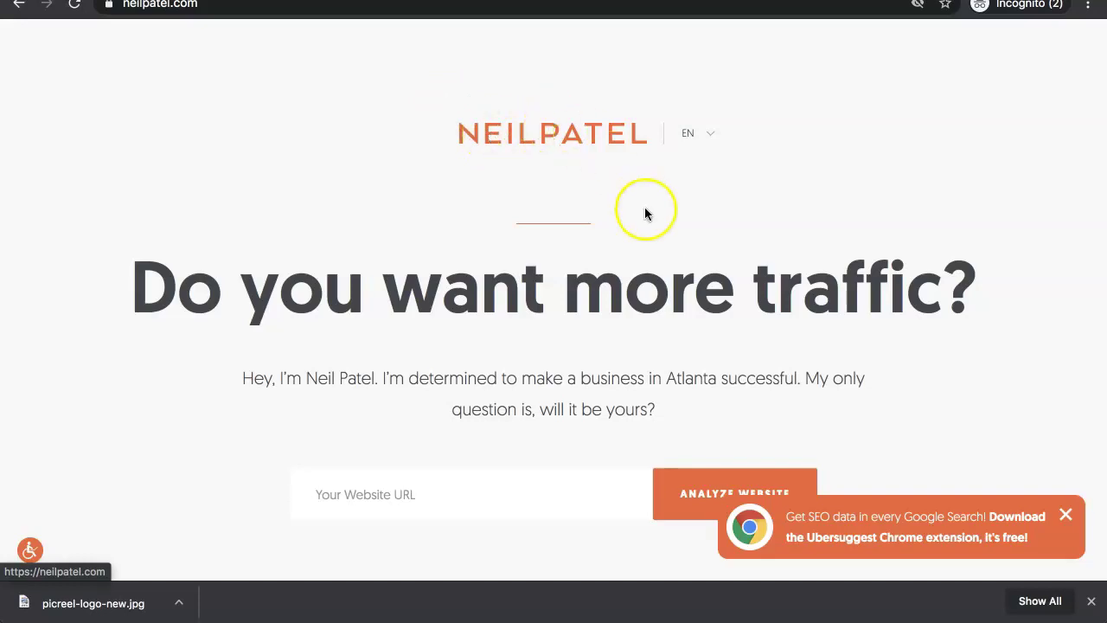
Step: Scroll neilpatel.com past 'Who Is Neil Patel?' until the traffic quiz overlay appears
{"action": "scroll", "coordinate": [644, 213], "scroll_direction": "down", "scroll_amount": 6}
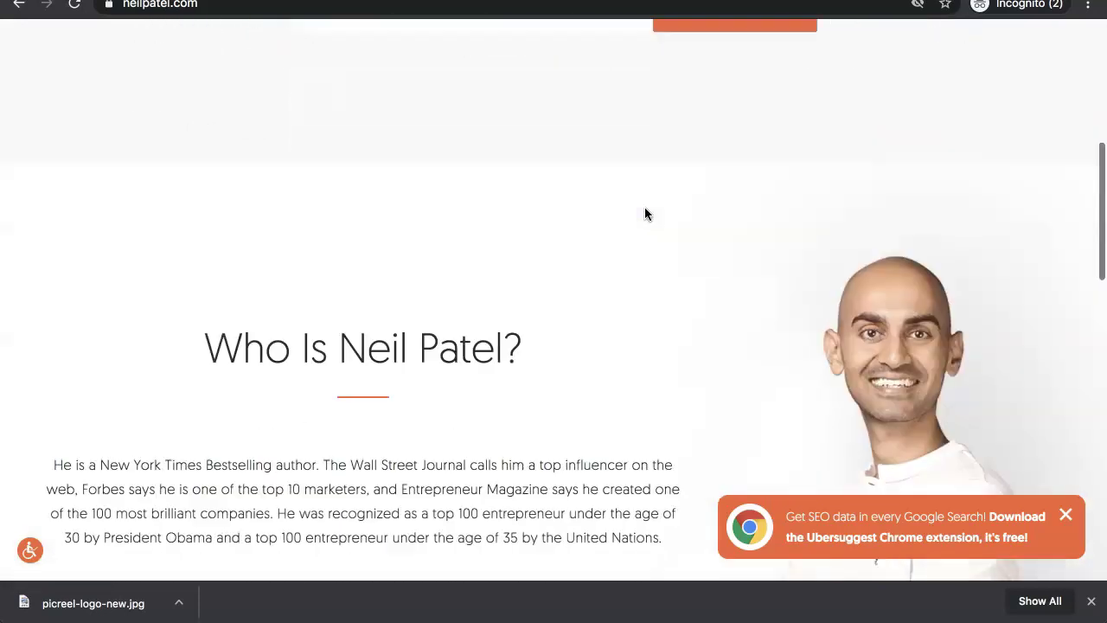
{"action": "scroll", "coordinate": [644, 214], "scroll_direction": "down", "scroll_amount": 3}
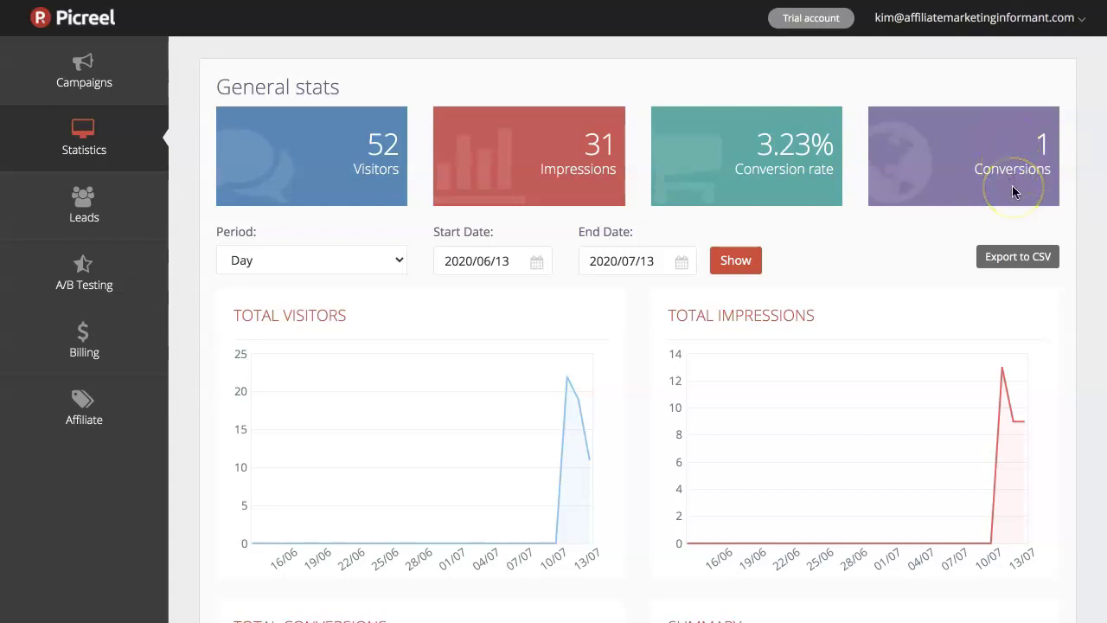
Step: Scroll through the Total Conversions and Summary charts on the Statistics page and back up
{"action": "scroll", "coordinate": [1015, 192], "scroll_direction": "down", "scroll_amount": 2}
{"action": "scroll", "coordinate": [1015, 192], "scroll_direction": "down", "scroll_amount": 4}
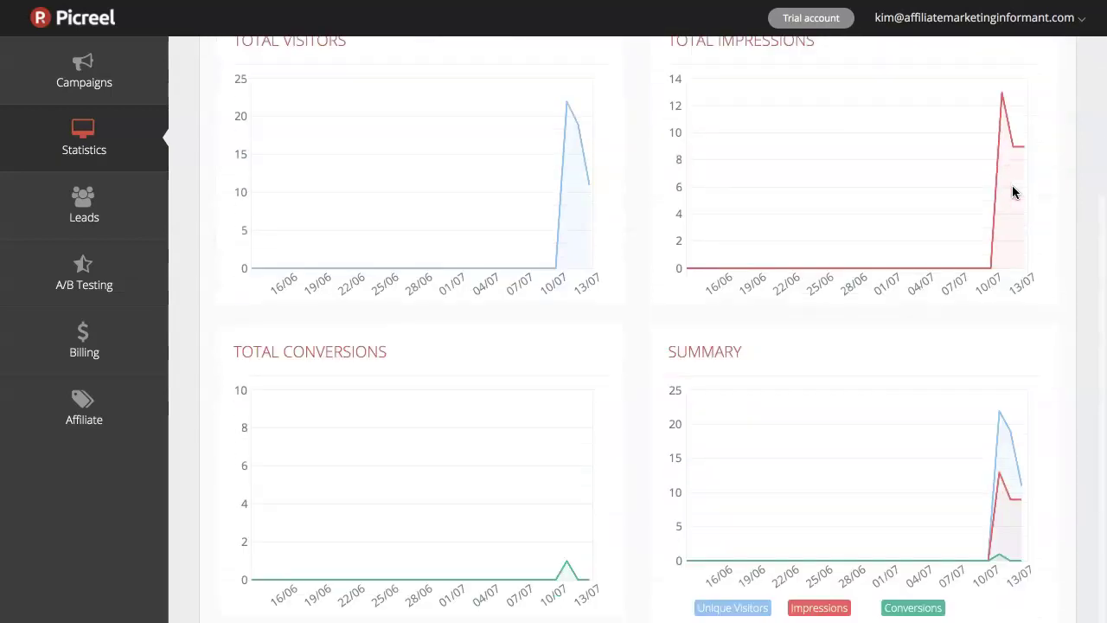
{"action": "scroll", "coordinate": [1013, 192], "scroll_direction": "up", "scroll_amount": 6}
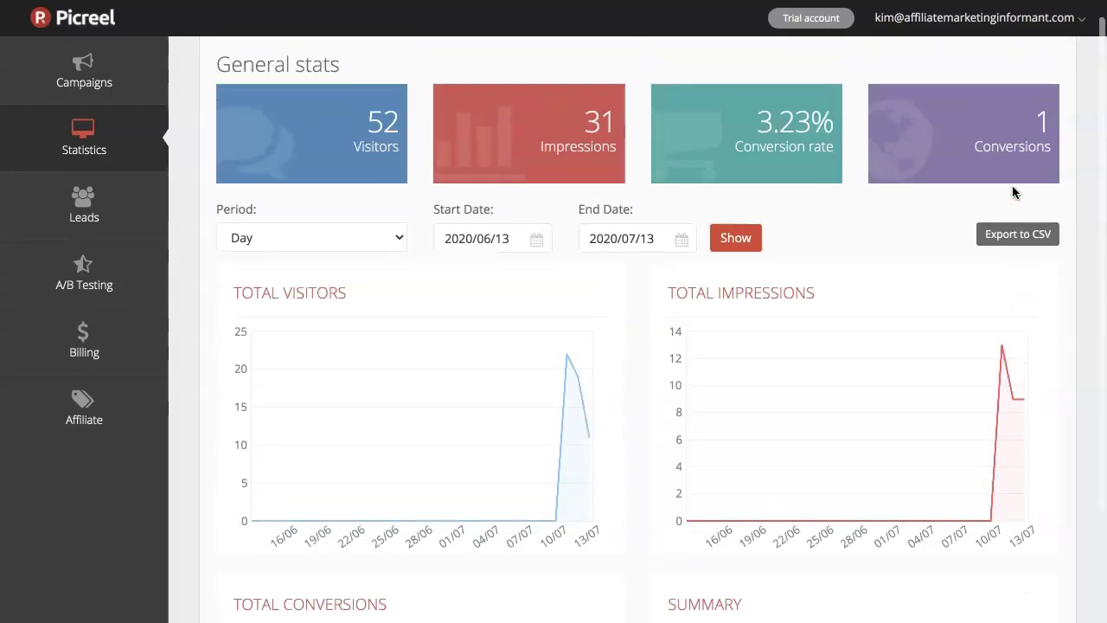
Step: Check the Statistics reporting period, keep it at Day, and switch to the Campaigns list
{"action": "left_click", "coordinate": [1001, 196]}
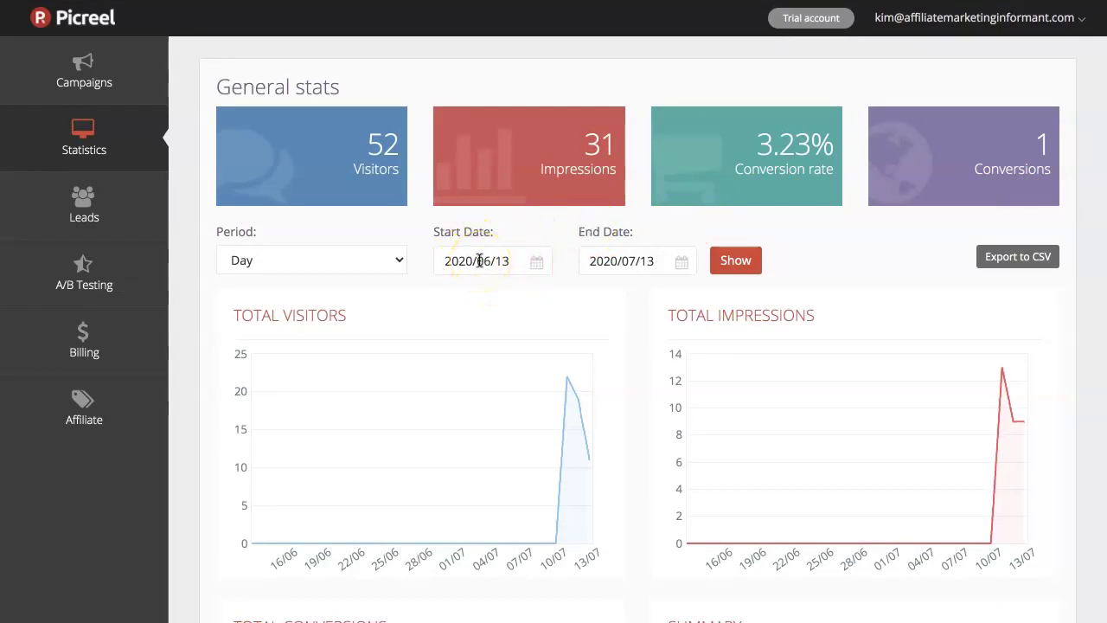
{"action": "left_click", "coordinate": [395, 257]}
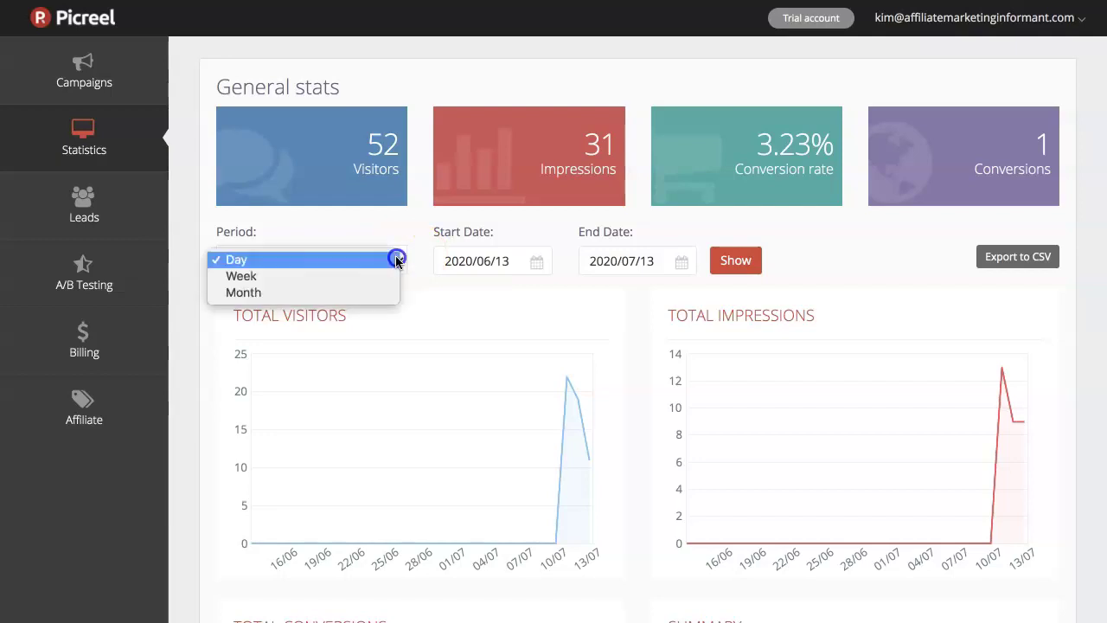
{"action": "left_click", "coordinate": [399, 218]}
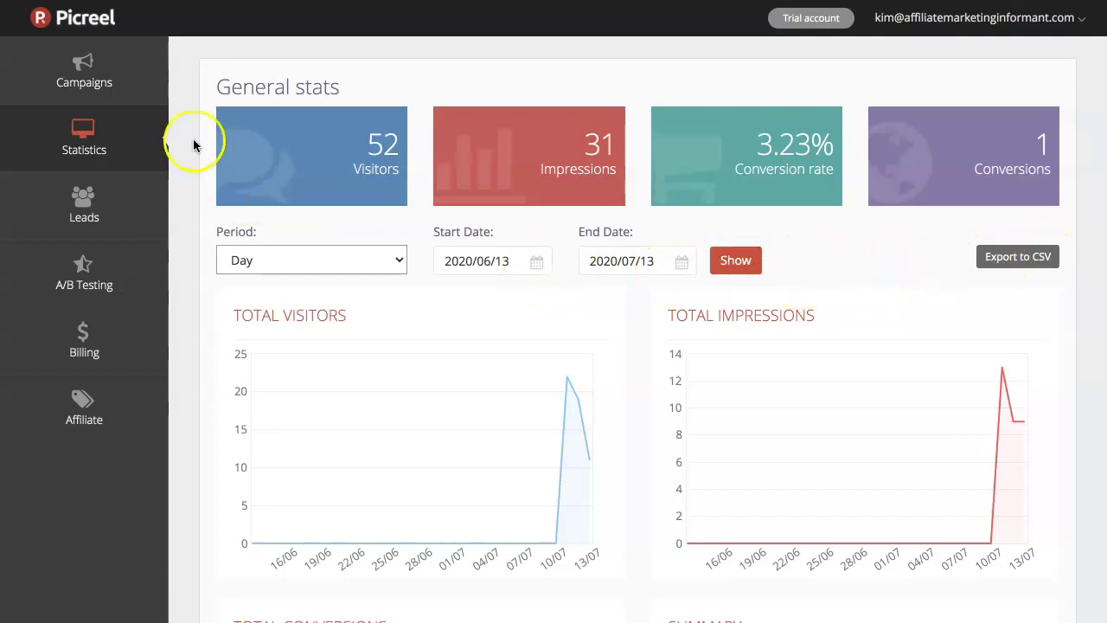
{"action": "left_click", "coordinate": [60, 63]}
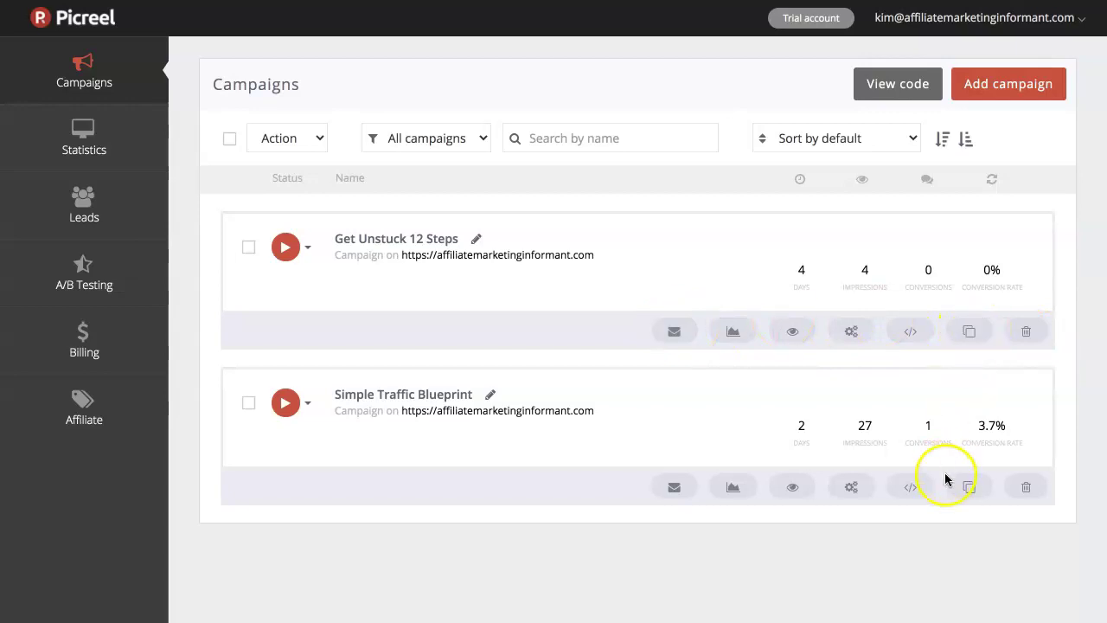
Step: Add a new campaign and scroll through the Featured Designs overlay templates
{"action": "left_click", "coordinate": [1002, 88]}
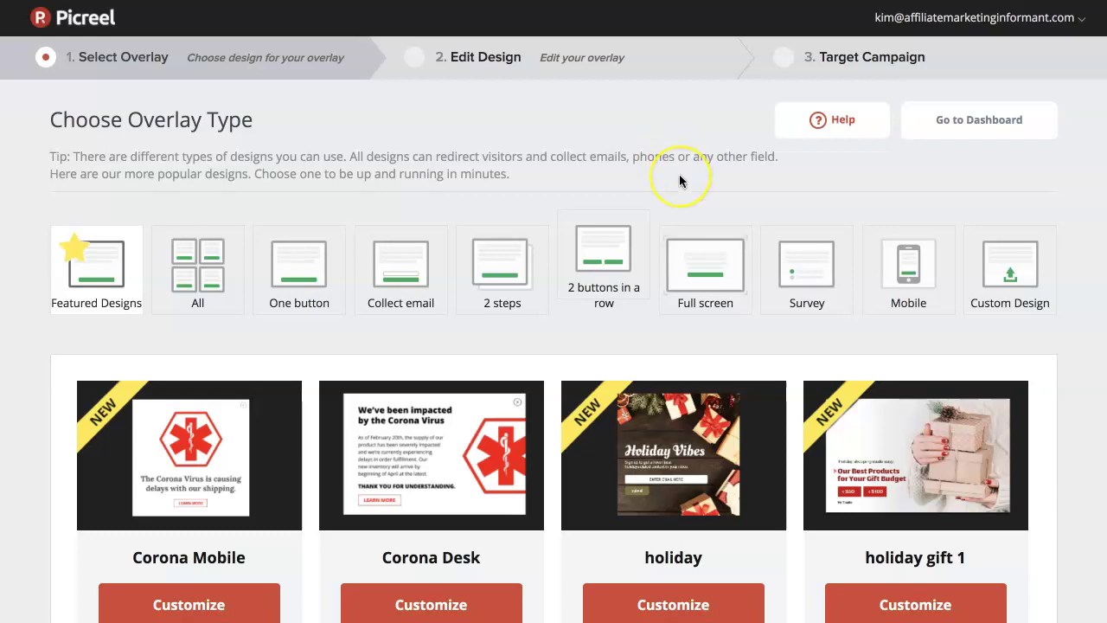
{"action": "scroll", "coordinate": [678, 177], "scroll_direction": "down", "scroll_amount": 1}
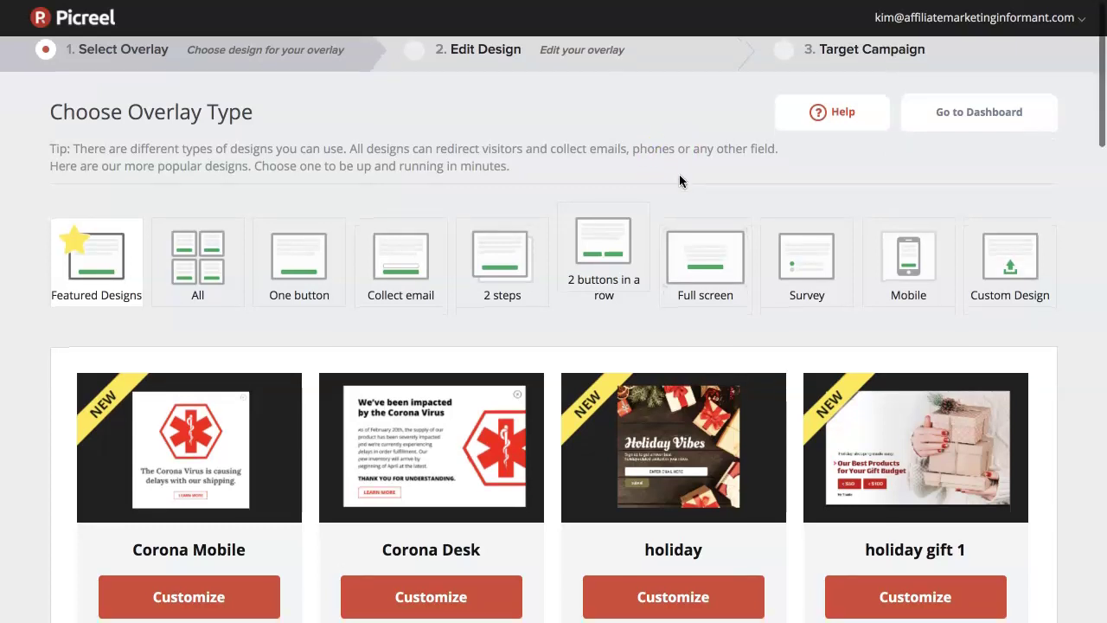
{"action": "scroll", "coordinate": [679, 175], "scroll_direction": "up", "scroll_amount": 1}
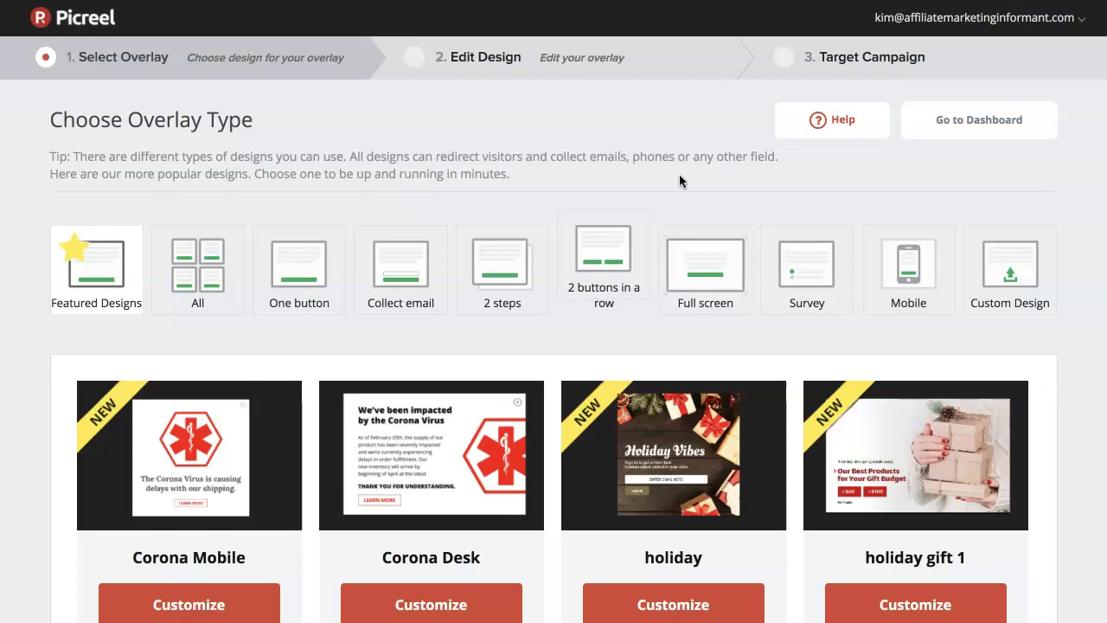
{"action": "scroll", "coordinate": [679, 181], "scroll_direction": "down", "scroll_amount": 1}
{"action": "scroll", "coordinate": [679, 178], "scroll_direction": "down", "scroll_amount": 2}
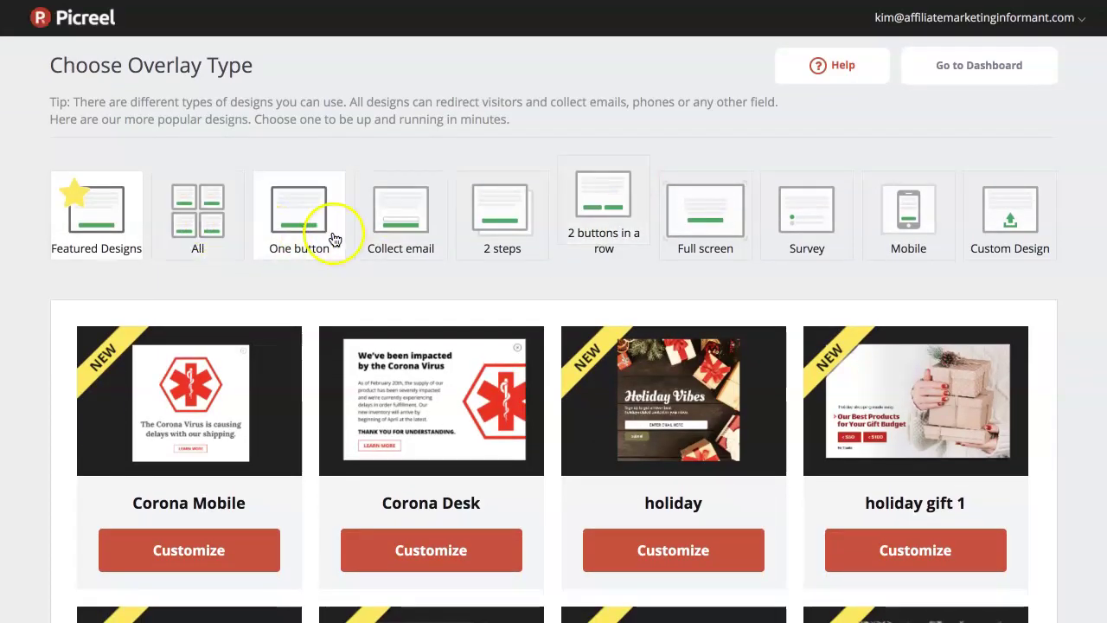
Step: Filter designs by One button, Collect email and Survey, then return to Featured Designs
{"action": "left_click", "coordinate": [291, 228]}
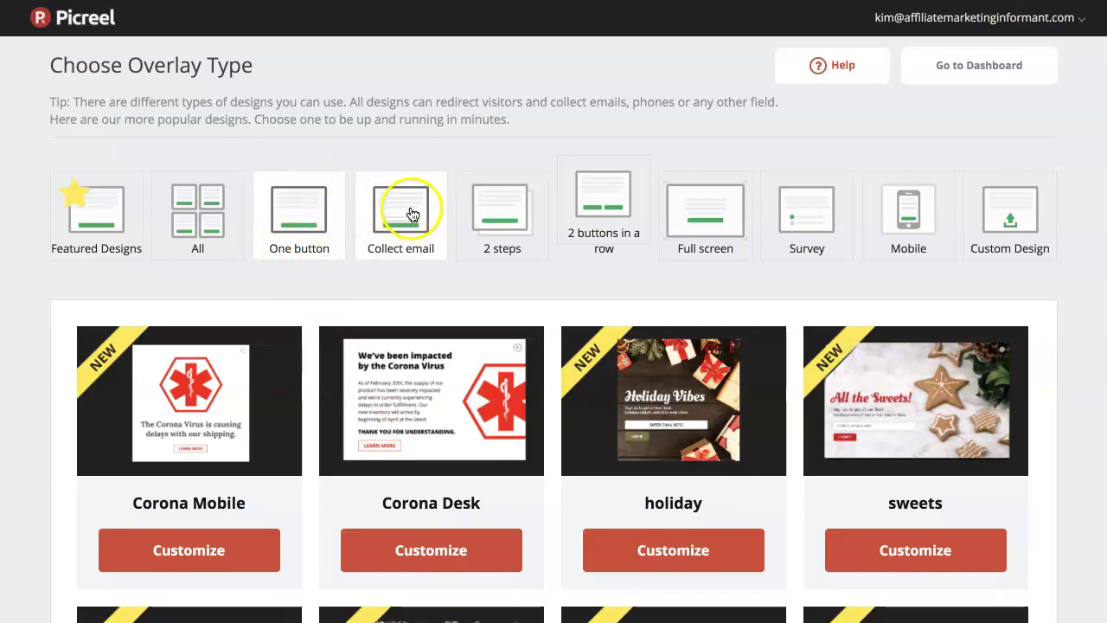
{"action": "left_click", "coordinate": [412, 215]}
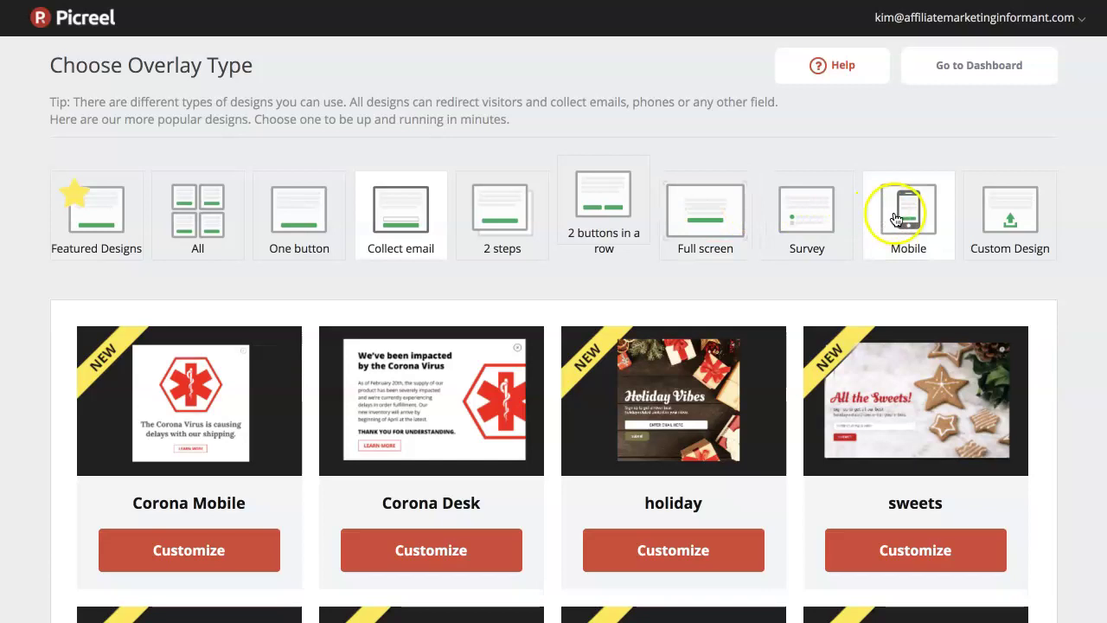
{"action": "left_click", "coordinate": [813, 213]}
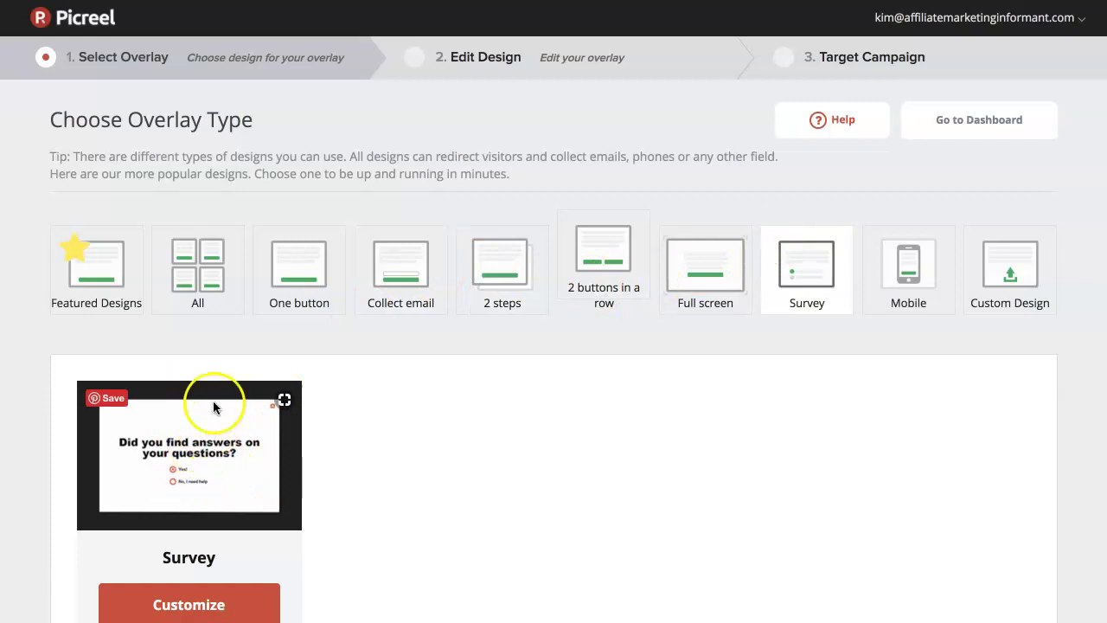
{"action": "left_click", "coordinate": [69, 272]}
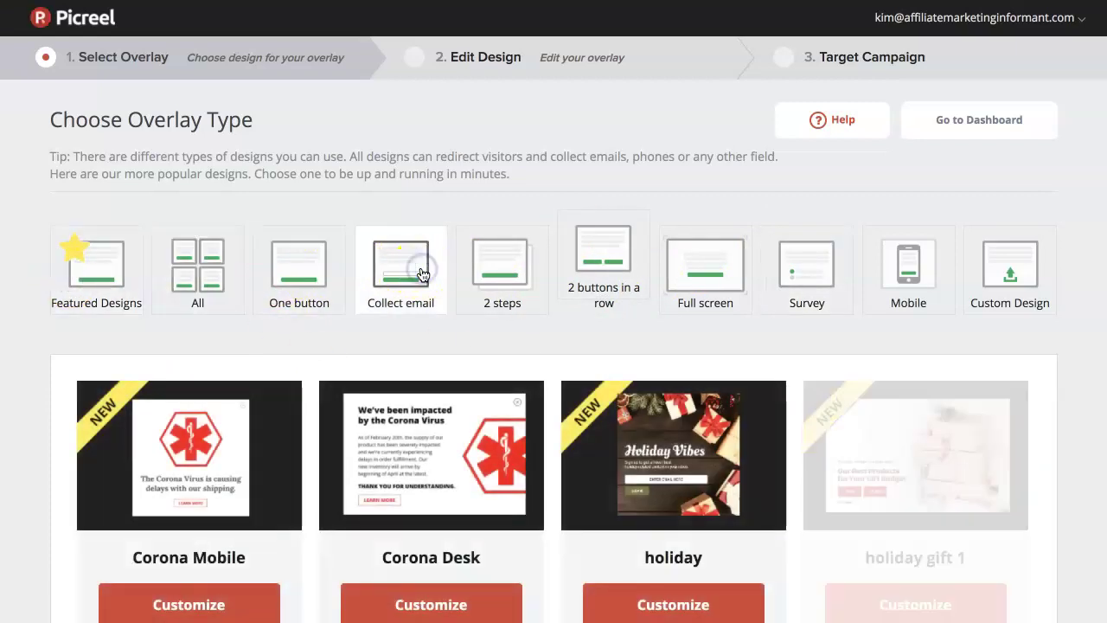
Step: Open the Collecting email 3 FREE PASS design for customizing
{"action": "scroll", "coordinate": [592, 320], "scroll_direction": "down", "scroll_amount": 4}
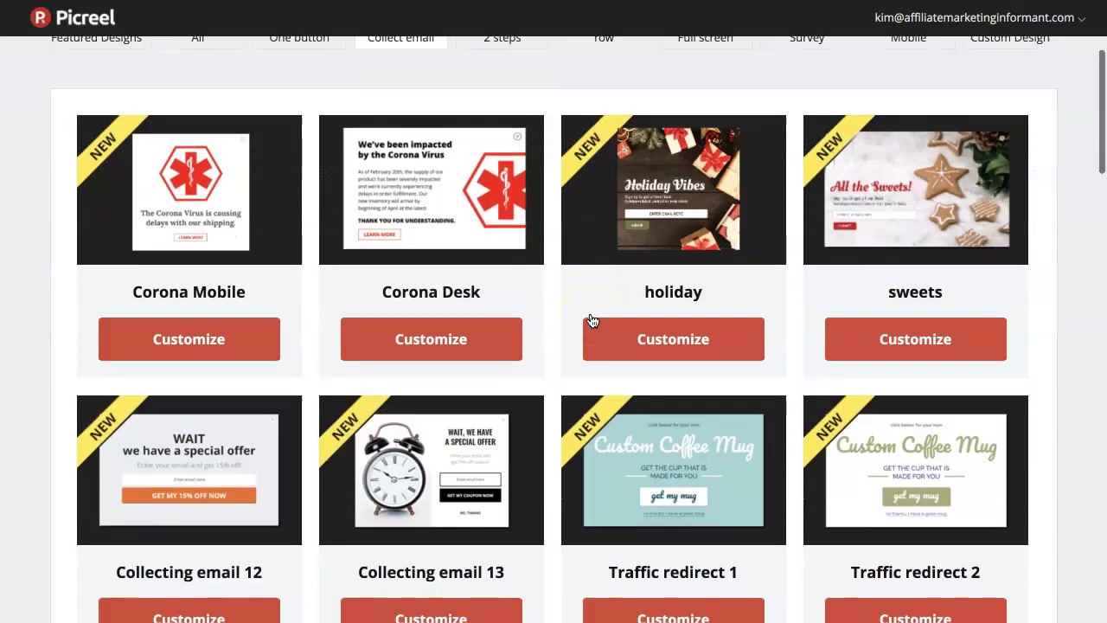
{"action": "scroll", "coordinate": [592, 321], "scroll_direction": "down", "scroll_amount": 9}
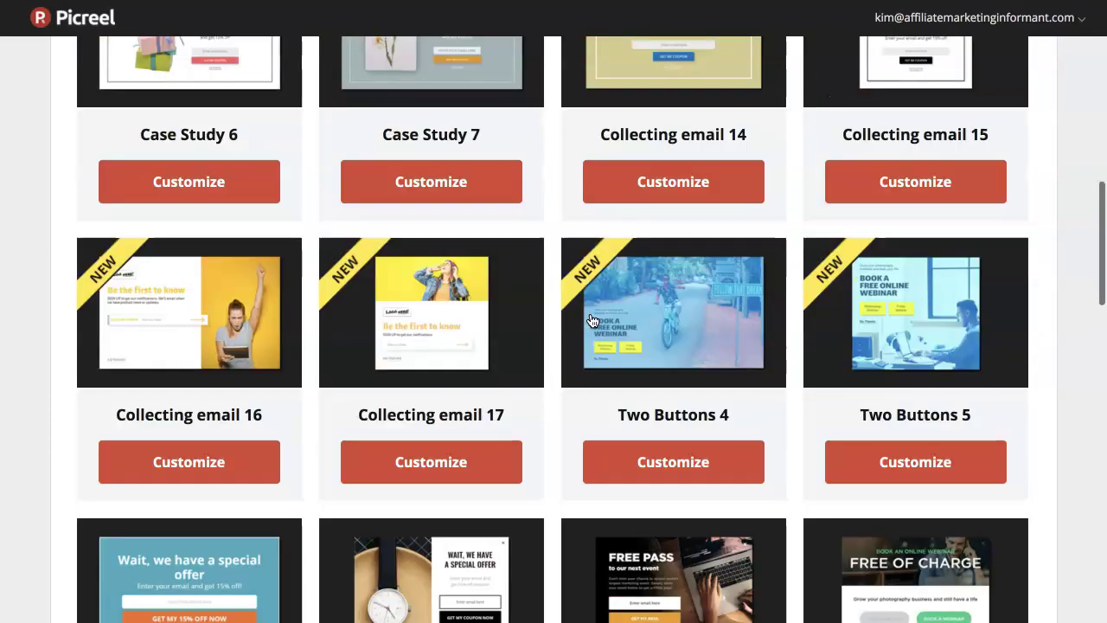
{"action": "scroll", "coordinate": [592, 321], "scroll_direction": "down", "scroll_amount": 3}
{"action": "scroll", "coordinate": [666, 297], "scroll_direction": "down", "scroll_amount": 1}
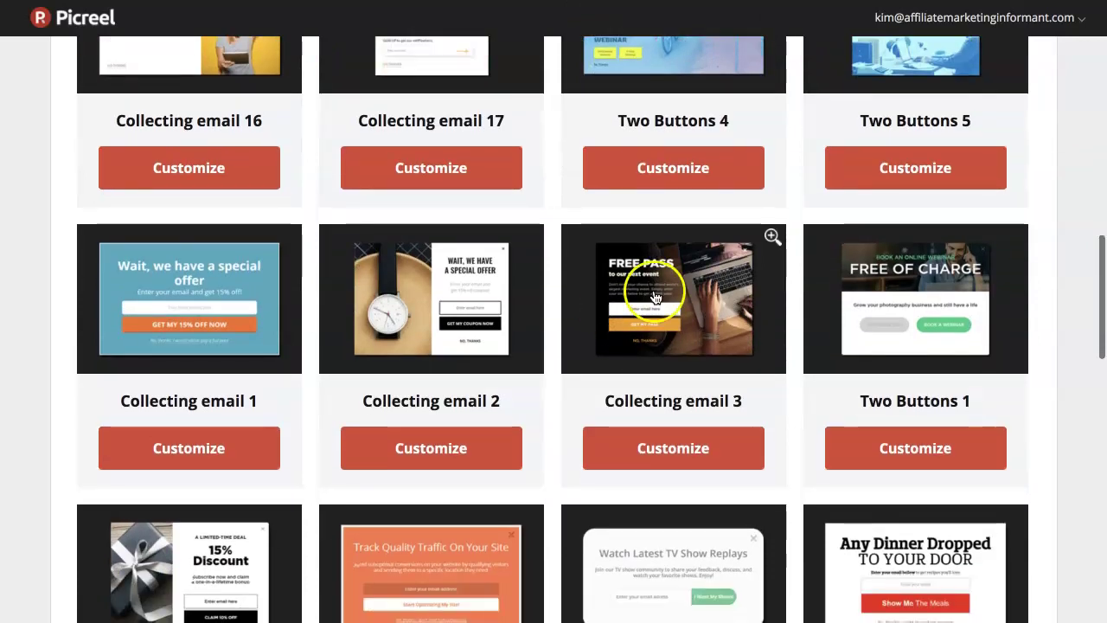
{"action": "left_click", "coordinate": [683, 441]}
{"action": "left_click", "coordinate": [400, 230]}
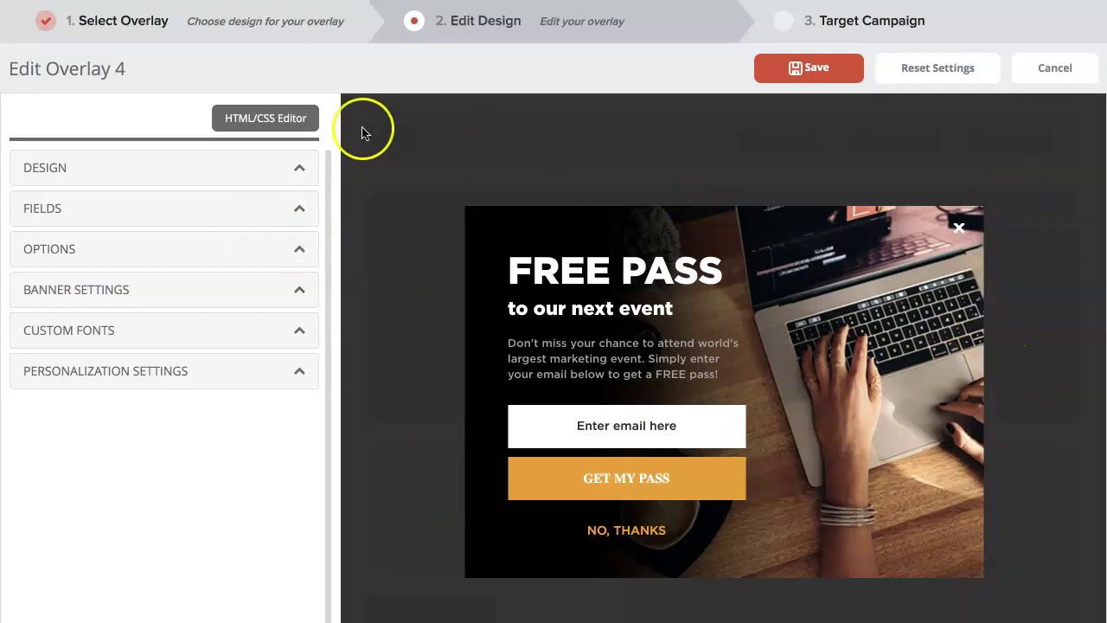
Step: Expand the Design settings and inspect the background image URL and its recommended size
{"action": "left_click", "coordinate": [281, 170]}
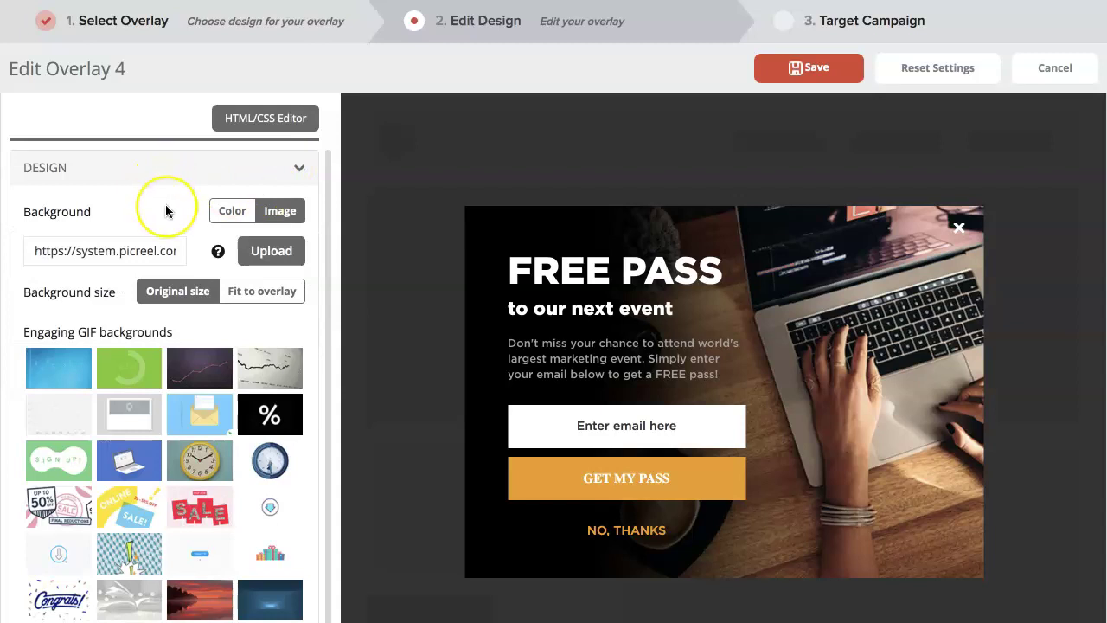
{"action": "scroll", "coordinate": [164, 208], "scroll_direction": "down", "scroll_amount": 1}
{"action": "scroll", "coordinate": [165, 211], "scroll_direction": "up", "scroll_amount": 1}
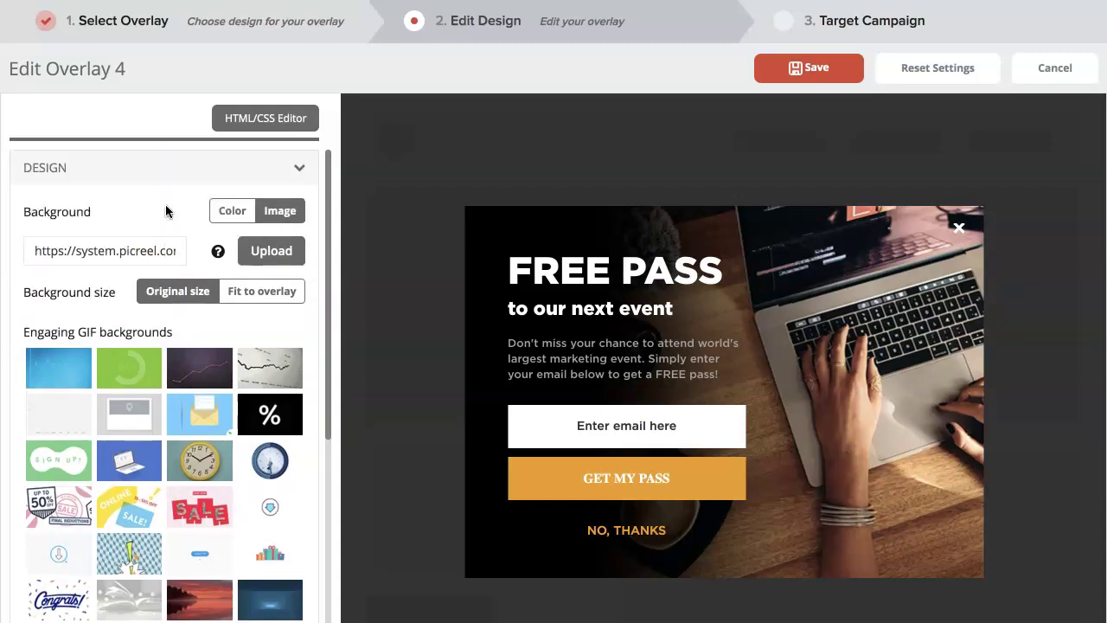
{"action": "left_click", "coordinate": [122, 250]}
{"action": "left_click", "coordinate": [143, 250]}
{"action": "triple_click", "coordinate": [143, 251]}
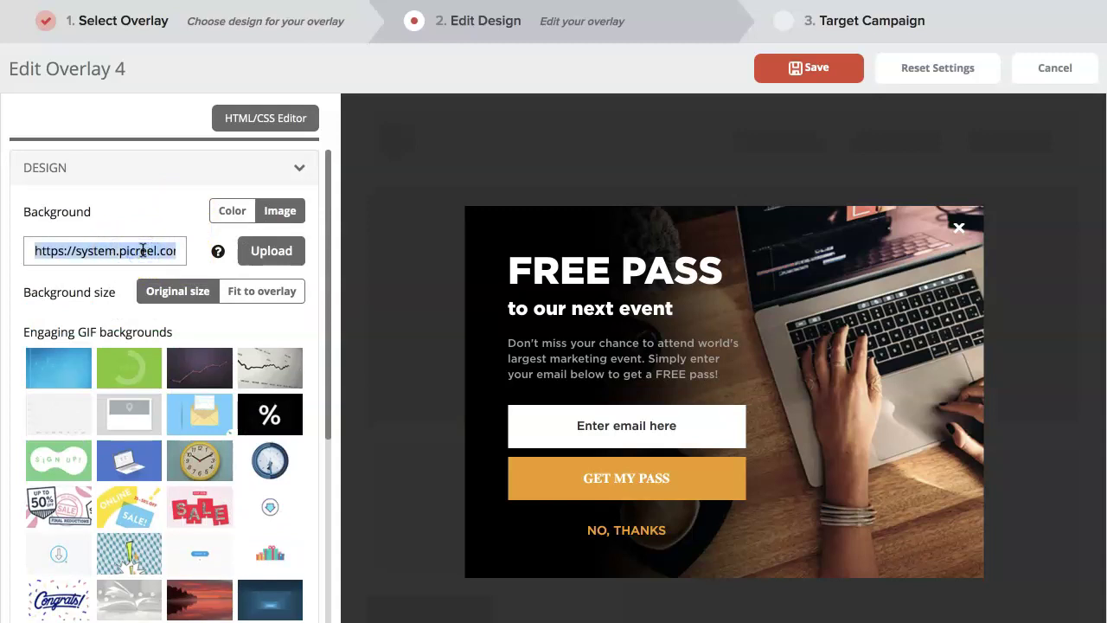
{"action": "left_click", "coordinate": [219, 251]}
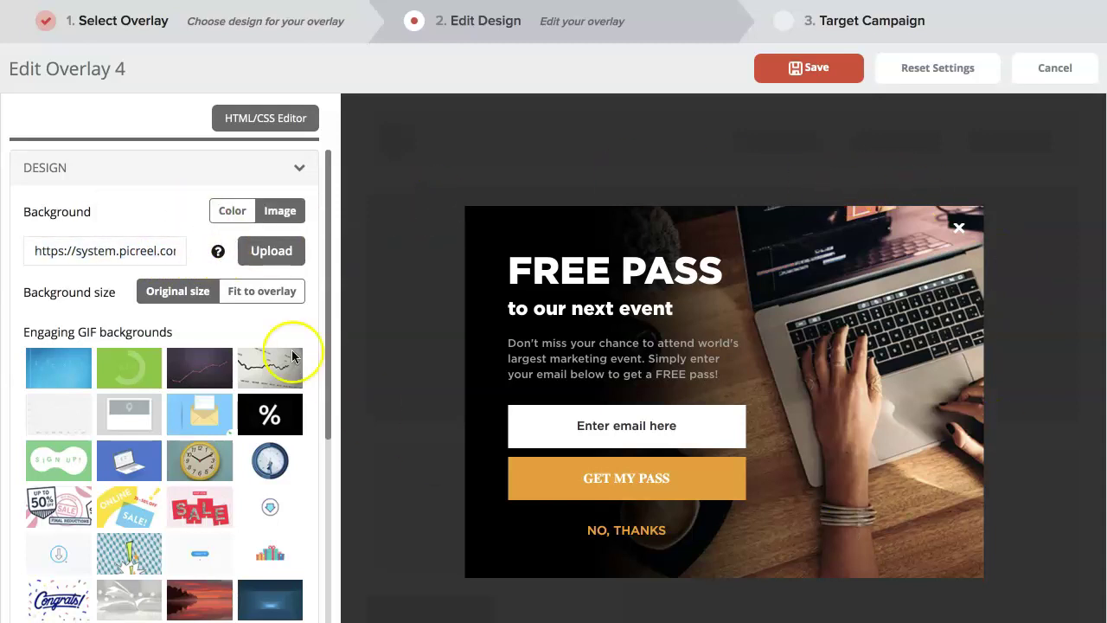
{"action": "mouse_move", "coordinate": [217, 249]}
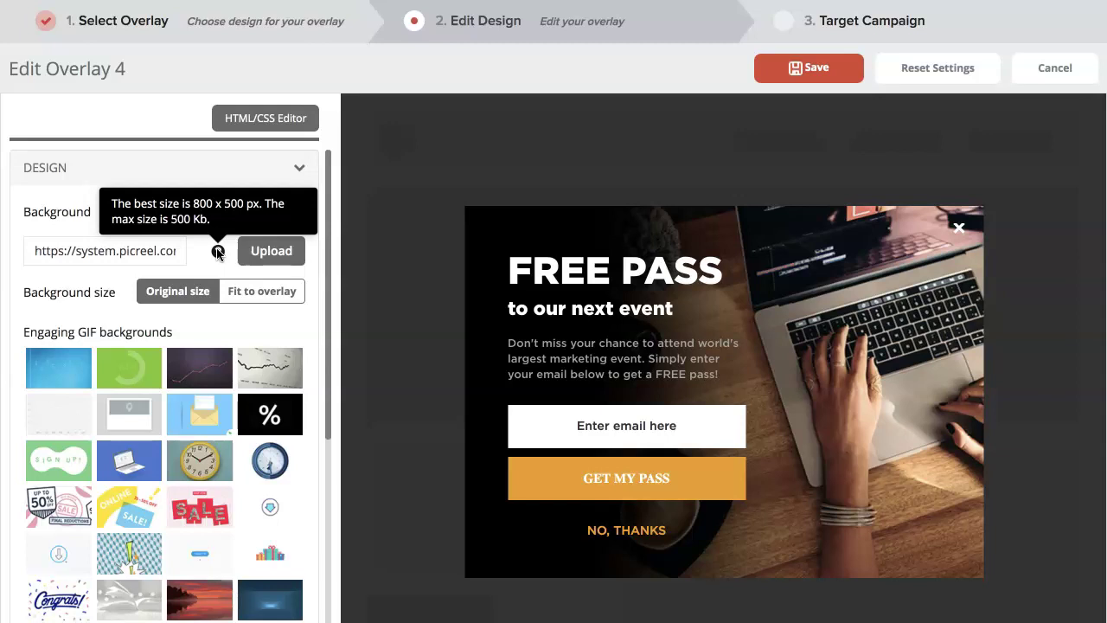
Step: Switch the pop-up background to a solid black colour and reveal the Fields section
{"action": "scroll", "coordinate": [225, 344], "scroll_direction": "down", "scroll_amount": 3}
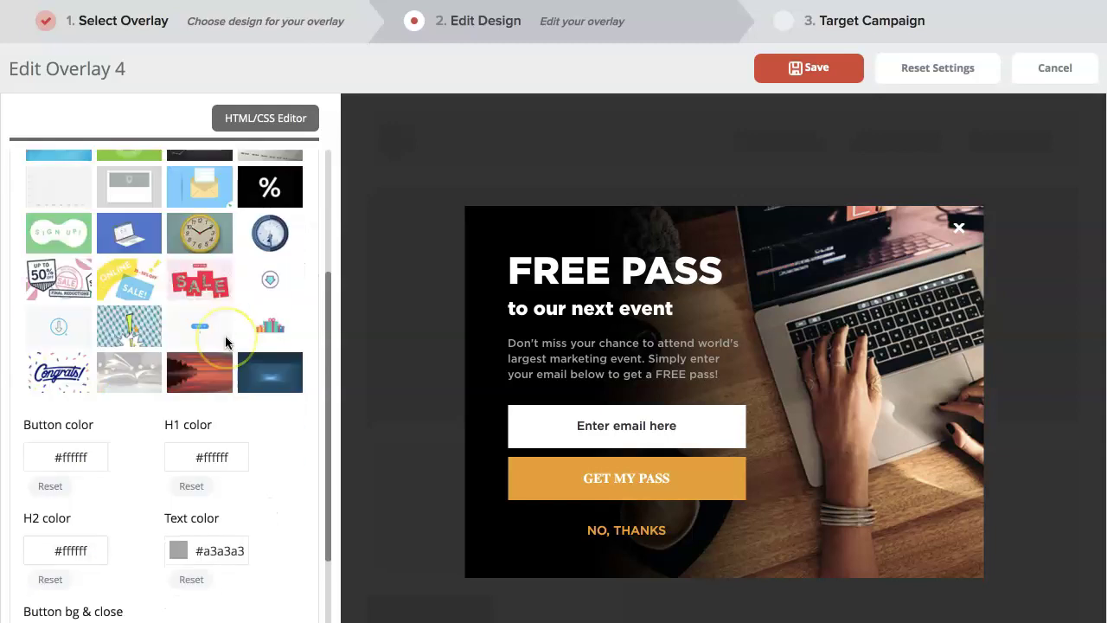
{"action": "scroll", "coordinate": [225, 223], "scroll_direction": "up", "scroll_amount": 3}
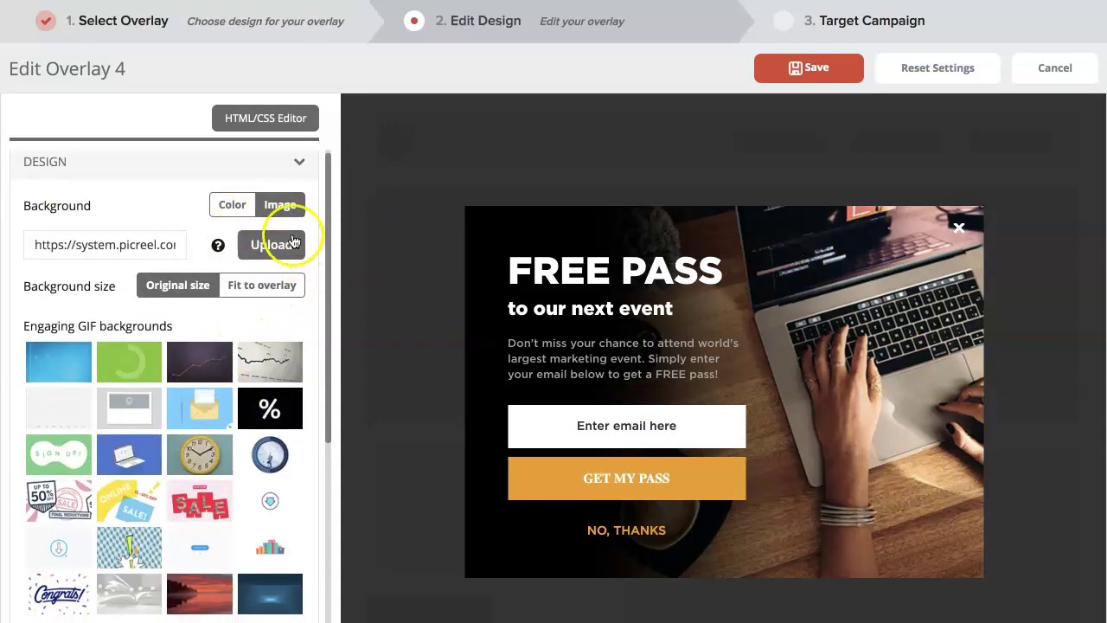
{"action": "left_click", "coordinate": [230, 204]}
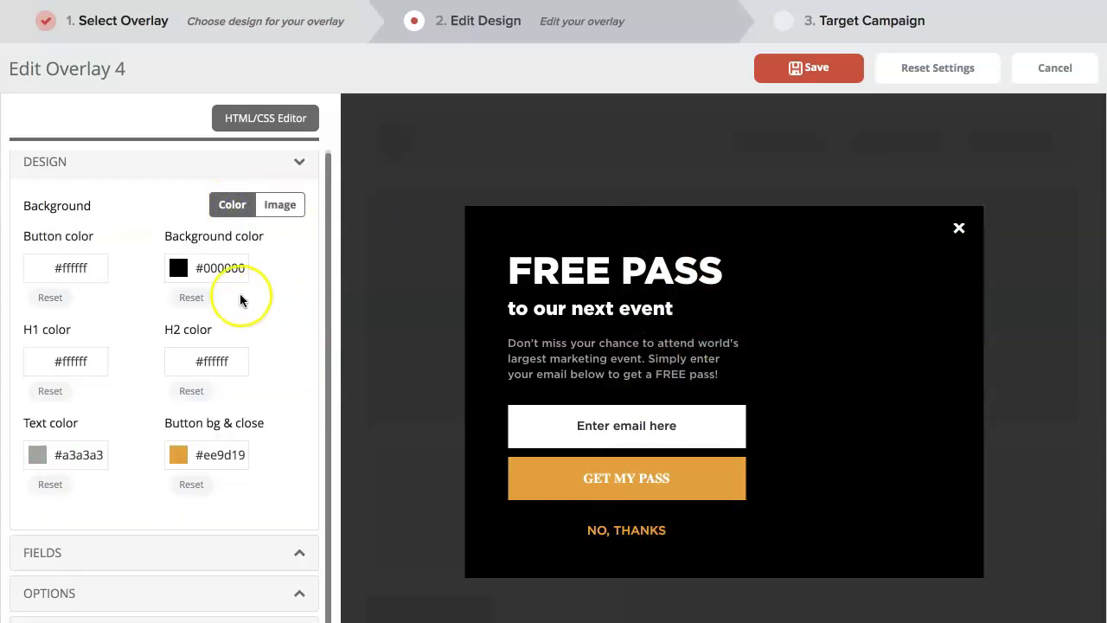
{"action": "scroll", "coordinate": [240, 299], "scroll_direction": "down", "scroll_amount": 1}
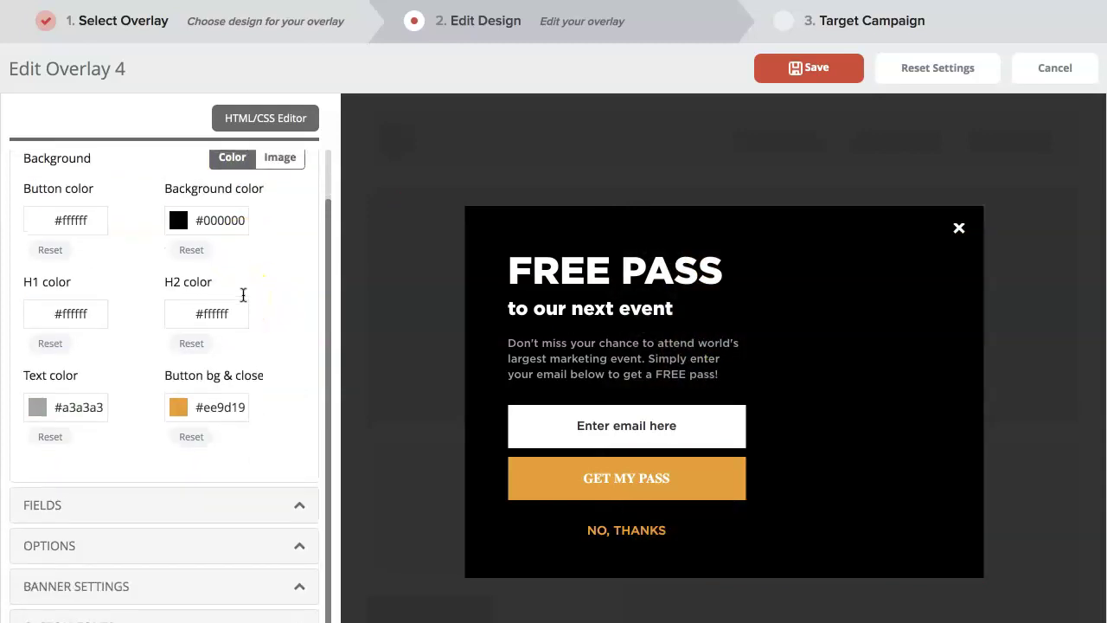
{"action": "left_click", "coordinate": [184, 502]}
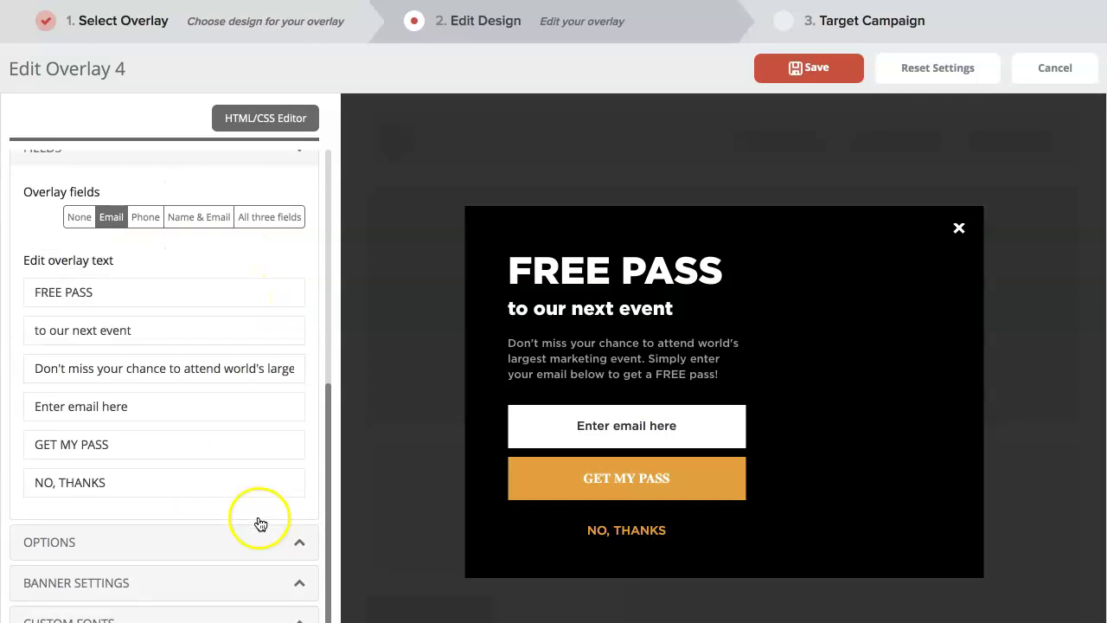
Step: Change the overlay text to 'Get Unstuck', 'In 12 Steps' and 'Free Affiliate Marketing Training'
{"action": "left_click", "coordinate": [82, 289]}
{"action": "left_click_drag", "start_coordinate": [101, 292], "coordinate": [30, 294]}
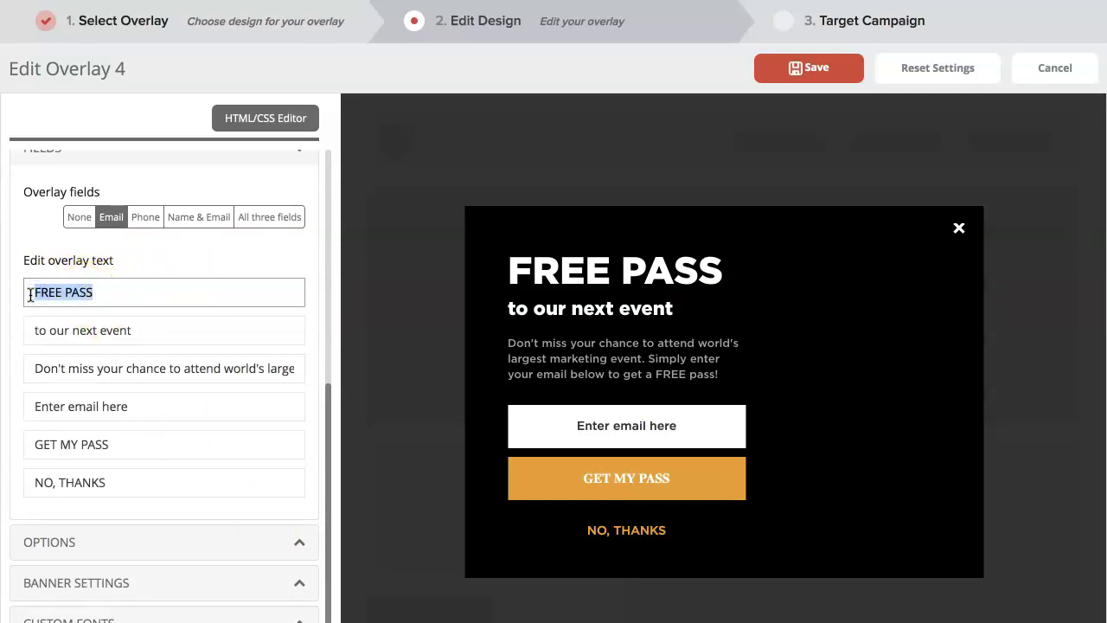
{"action": "type", "text": "Get Unstuc"}
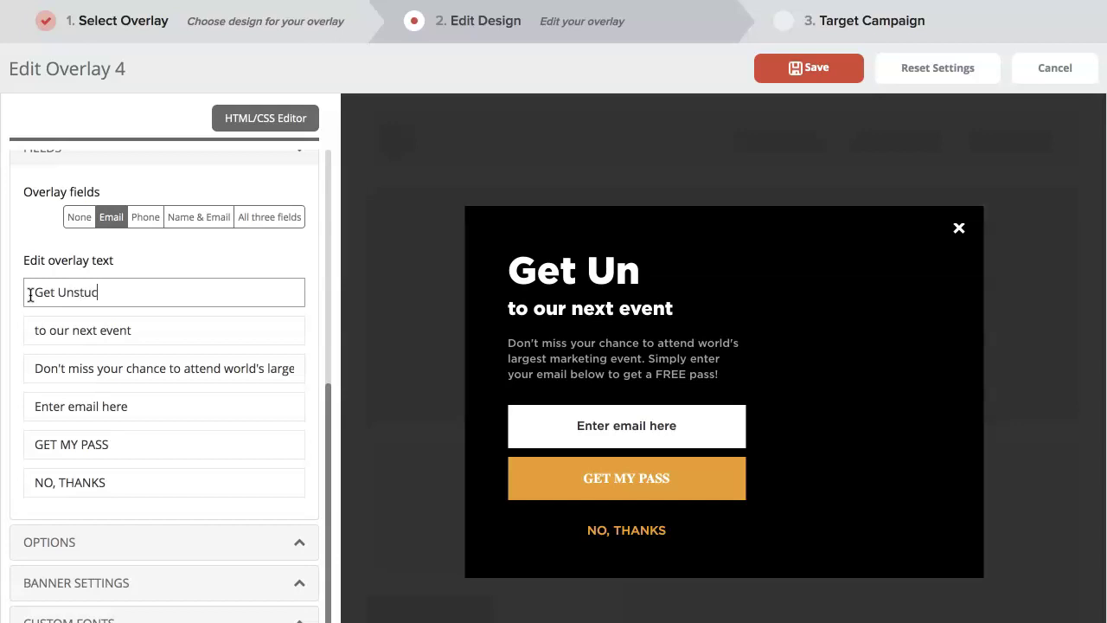
{"action": "type", "text": "k"}
{"action": "triple_click", "coordinate": [75, 325]}
{"action": "key", "text": "BackSpace"}
{"action": "type", "text": "In 12 S"}
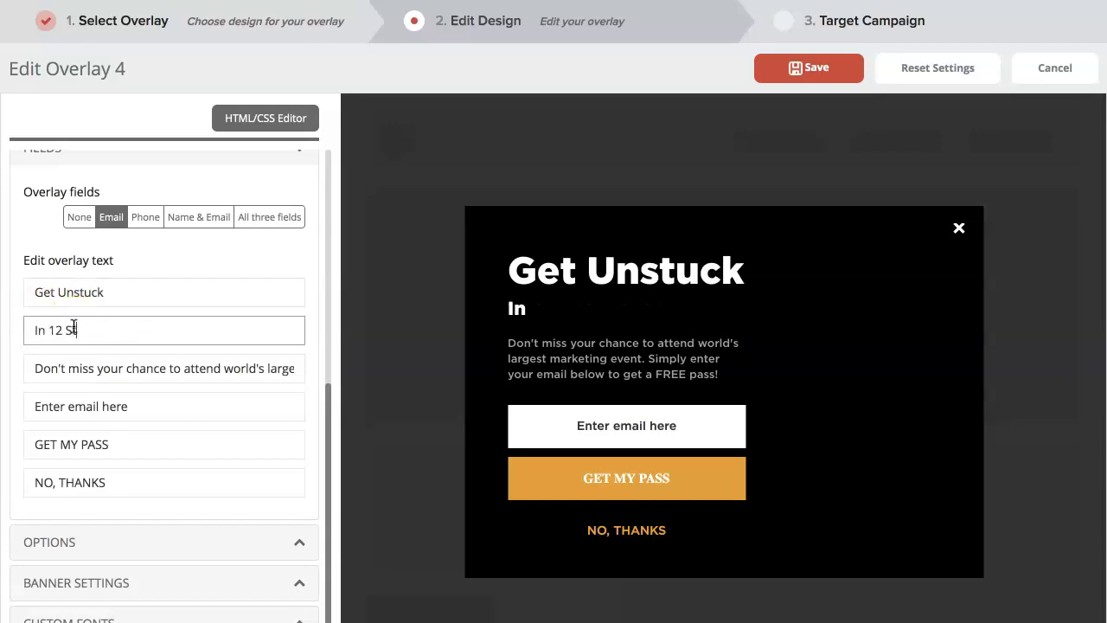
{"action": "type", "text": "teps"}
{"action": "triple_click", "coordinate": [88, 369]}
{"action": "type", "text": "Fr"}
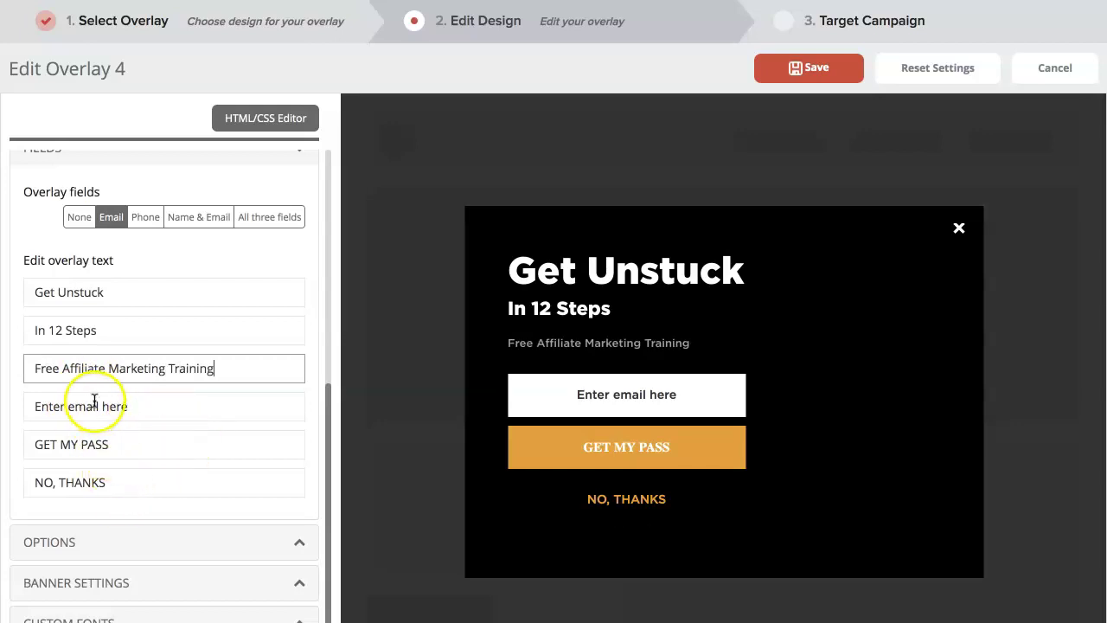
{"action": "left_click", "coordinate": [95, 405]}
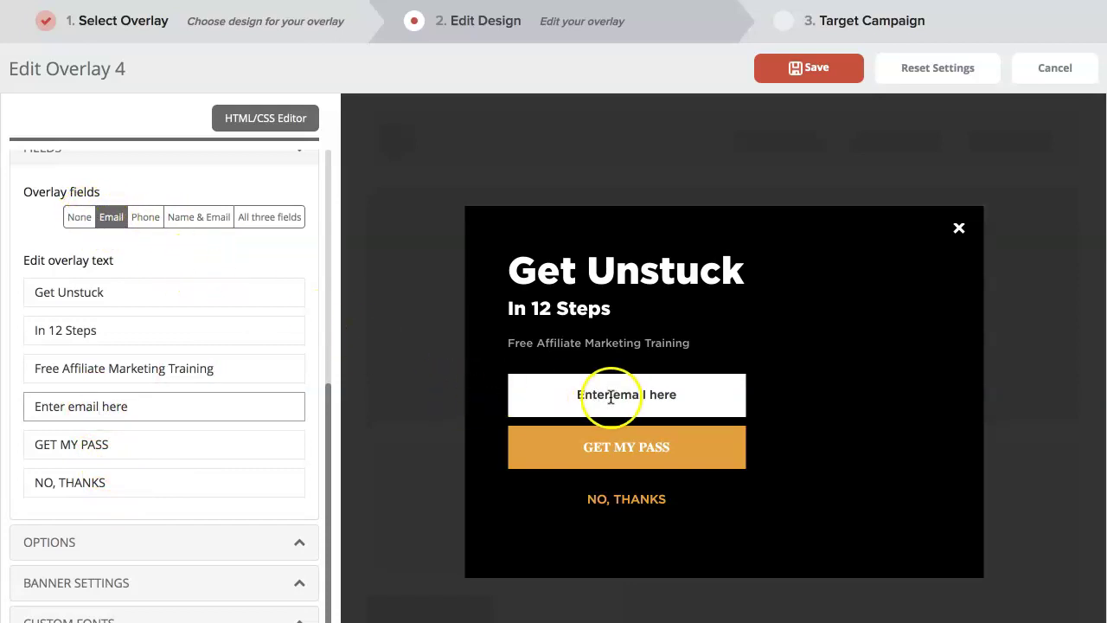
Step: Try the Phone and all-three field options, then settle on Name & Email overlay fields
{"action": "left_click", "coordinate": [147, 218]}
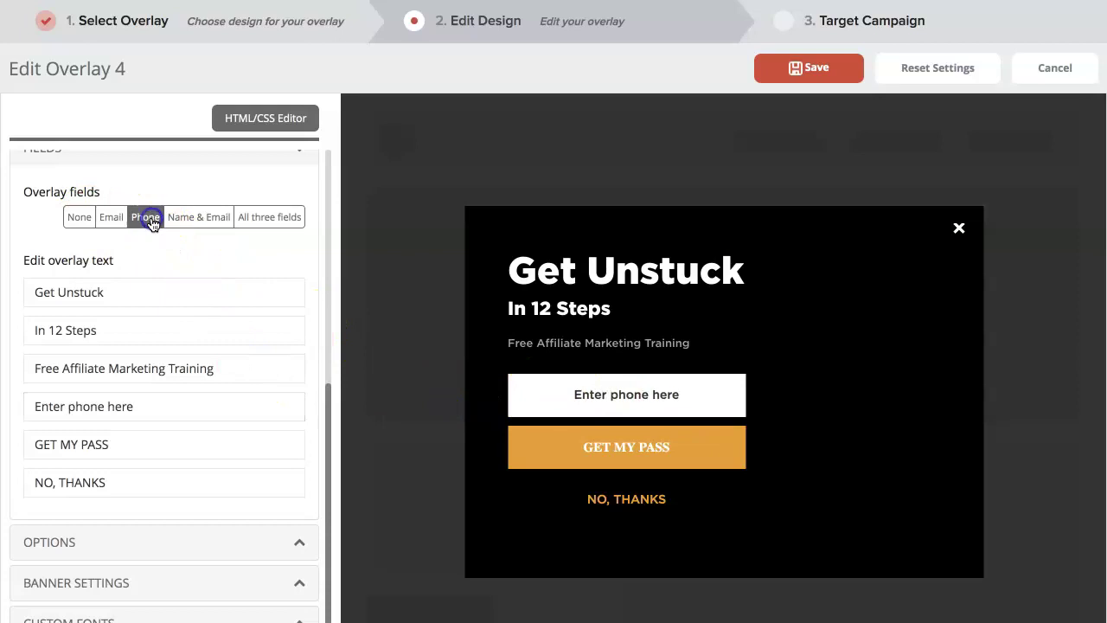
{"action": "left_click", "coordinate": [198, 222]}
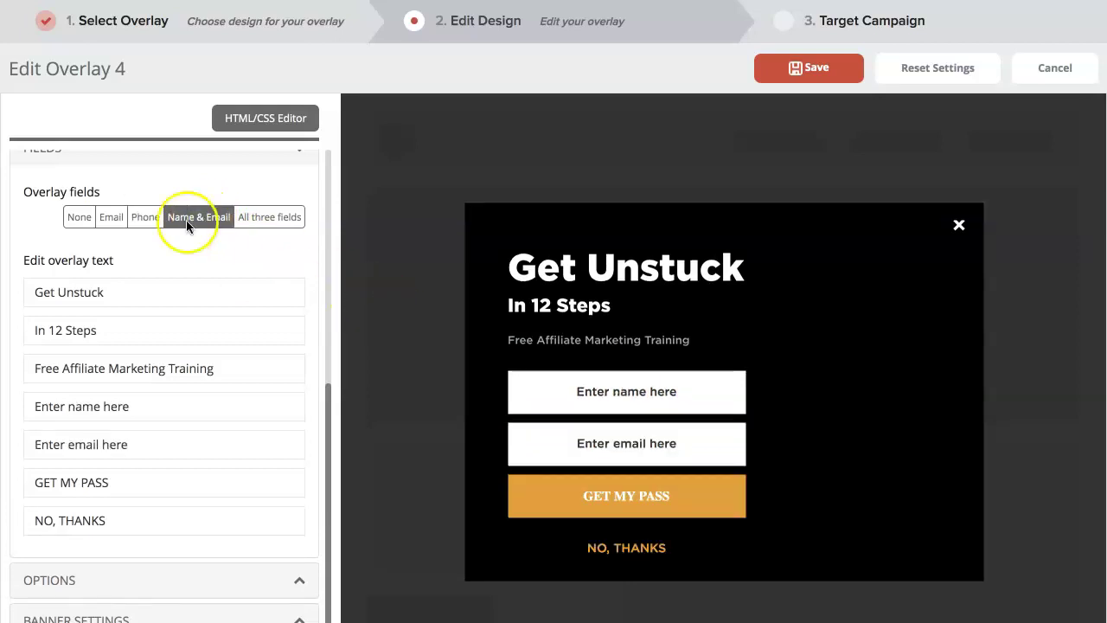
{"action": "left_click", "coordinate": [273, 220]}
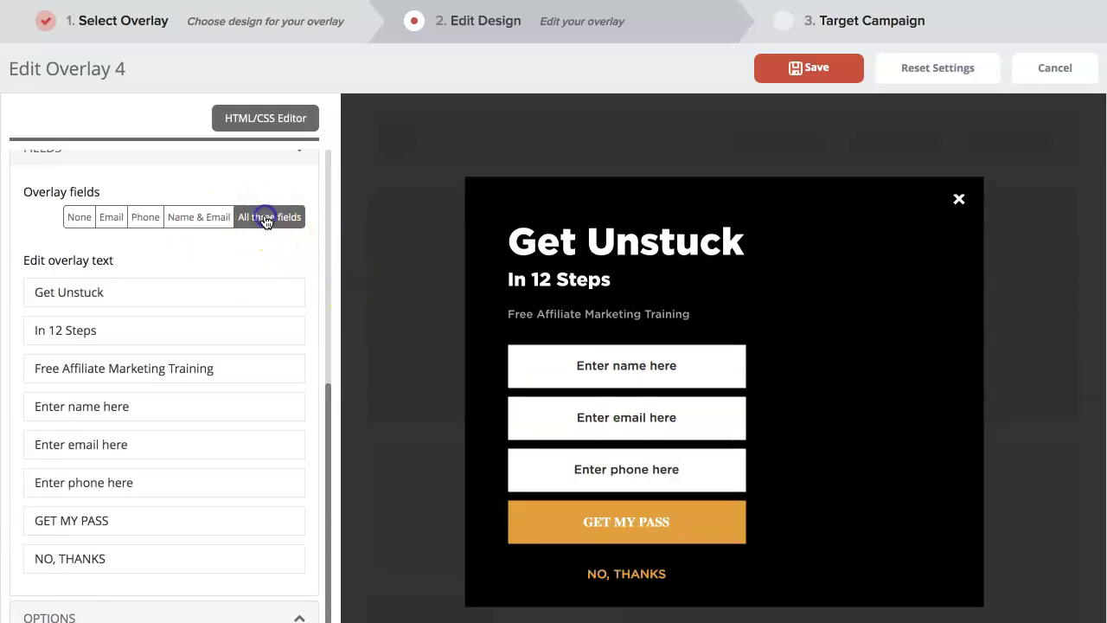
{"action": "left_click", "coordinate": [196, 217]}
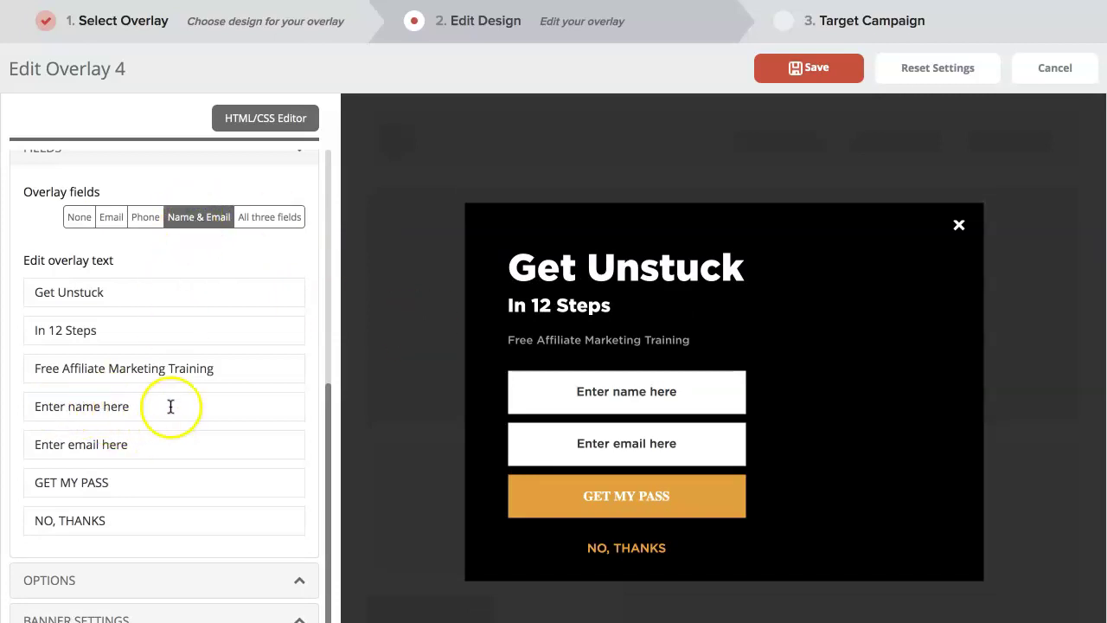
Step: Change the button text from GET MY PASS to GET INSTANT ACCESS
{"action": "left_click", "coordinate": [107, 401]}
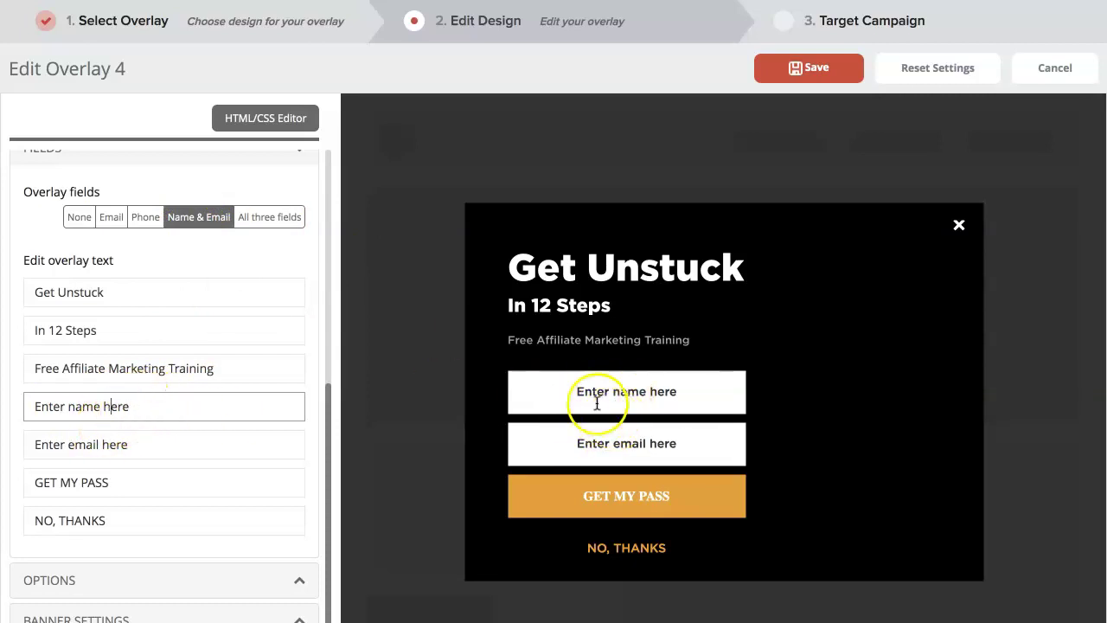
{"action": "left_click", "coordinate": [111, 482]}
{"action": "left_click_drag", "start_coordinate": [122, 483], "coordinate": [31, 481]}
{"action": "type", "text": "GET INST"}
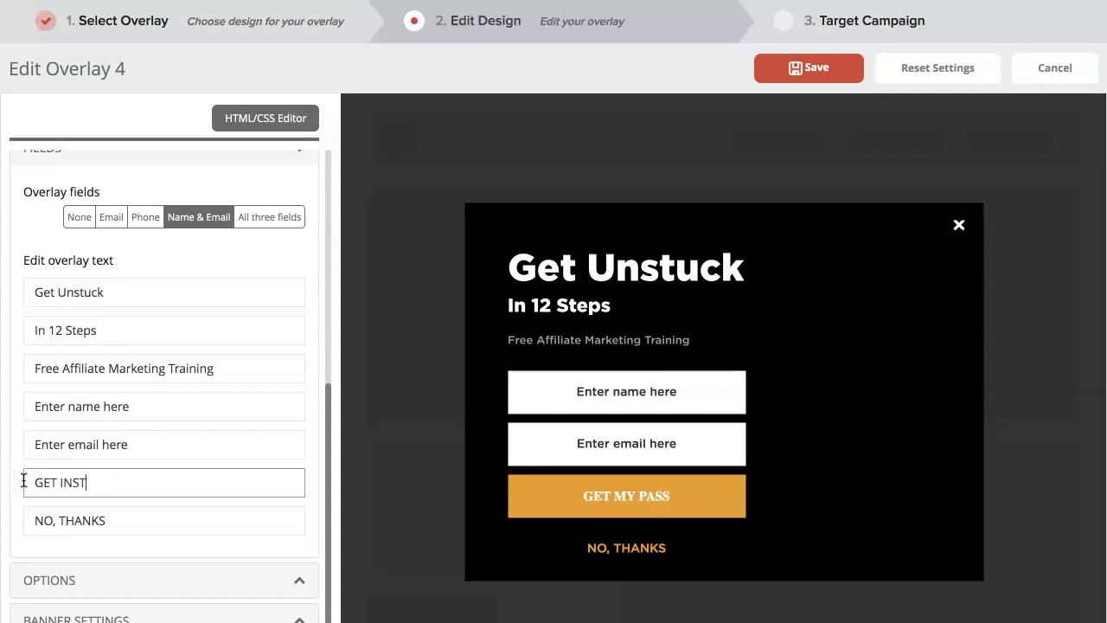
{"action": "key", "text": "BackSpace"}
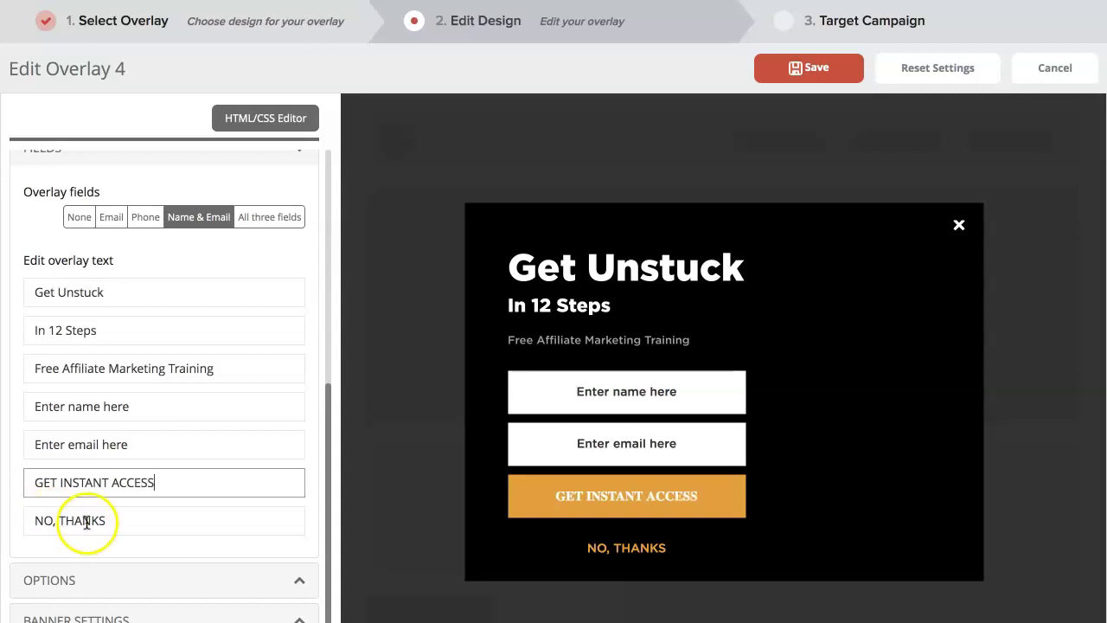
{"action": "scroll", "coordinate": [198, 500], "scroll_direction": "down", "scroll_amount": 1}
Step: Set the after-sign-up action to Redirect, using the suggested affiliatemarketinginformant.com stb-deal URL
{"action": "left_click", "coordinate": [131, 543]}
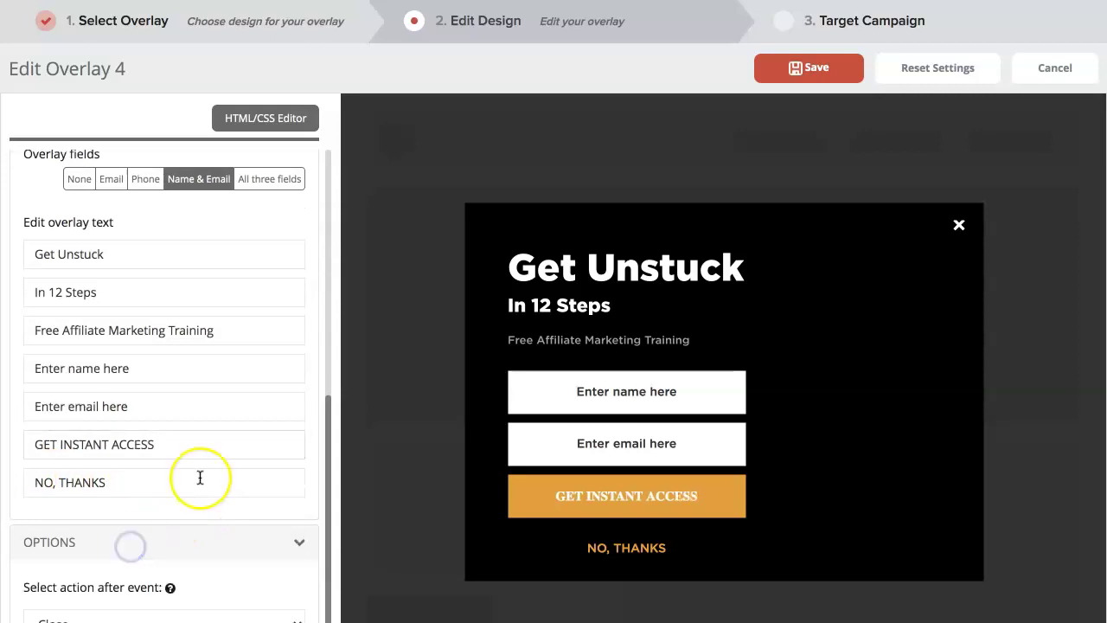
{"action": "scroll", "coordinate": [198, 475], "scroll_direction": "down", "scroll_amount": 5}
{"action": "scroll", "coordinate": [200, 477], "scroll_direction": "up", "scroll_amount": 5}
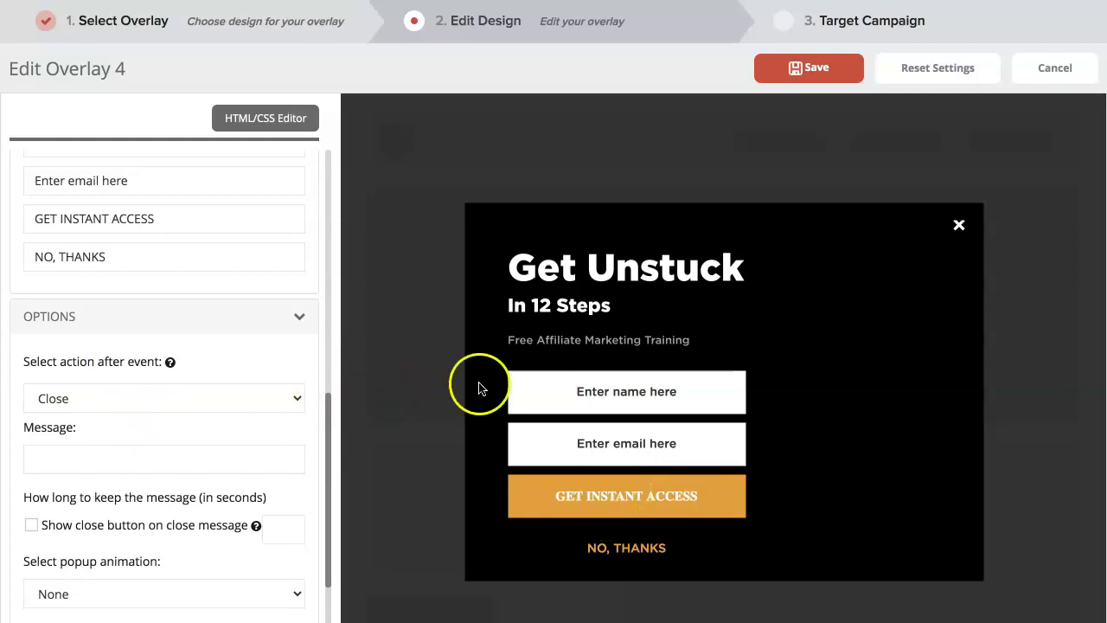
{"action": "left_click", "coordinate": [104, 396]}
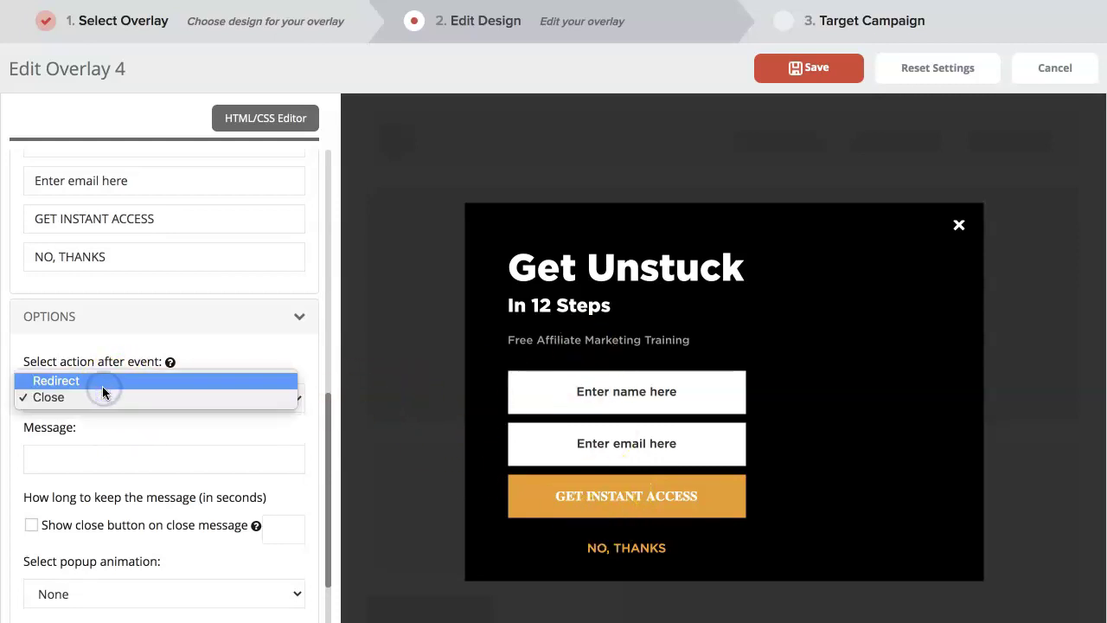
{"action": "left_click", "coordinate": [59, 382]}
{"action": "left_click", "coordinate": [81, 459]}
{"action": "left_click", "coordinate": [109, 500]}
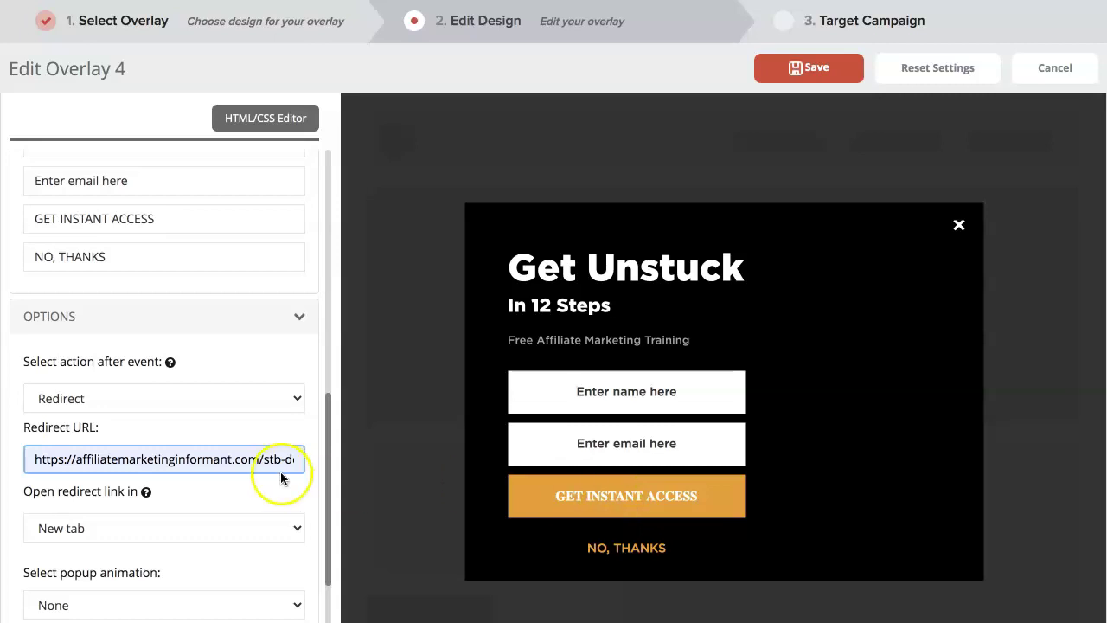
Step: Keep the redirect link opening in a New tab
{"action": "scroll", "coordinate": [278, 455], "scroll_direction": "down", "scroll_amount": 2}
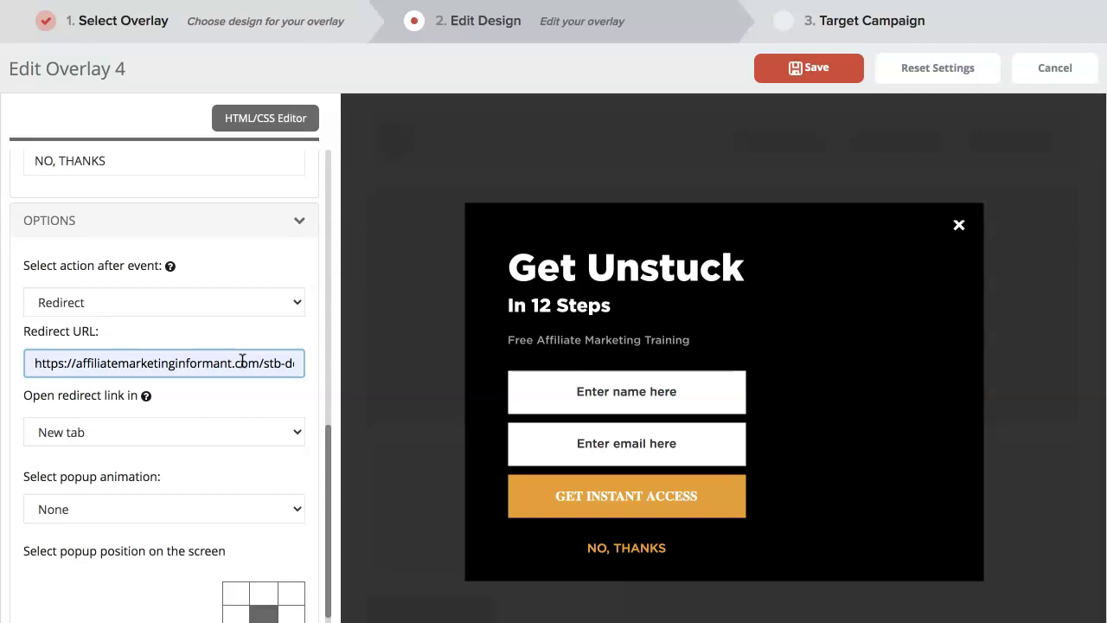
{"action": "left_click", "coordinate": [162, 434]}
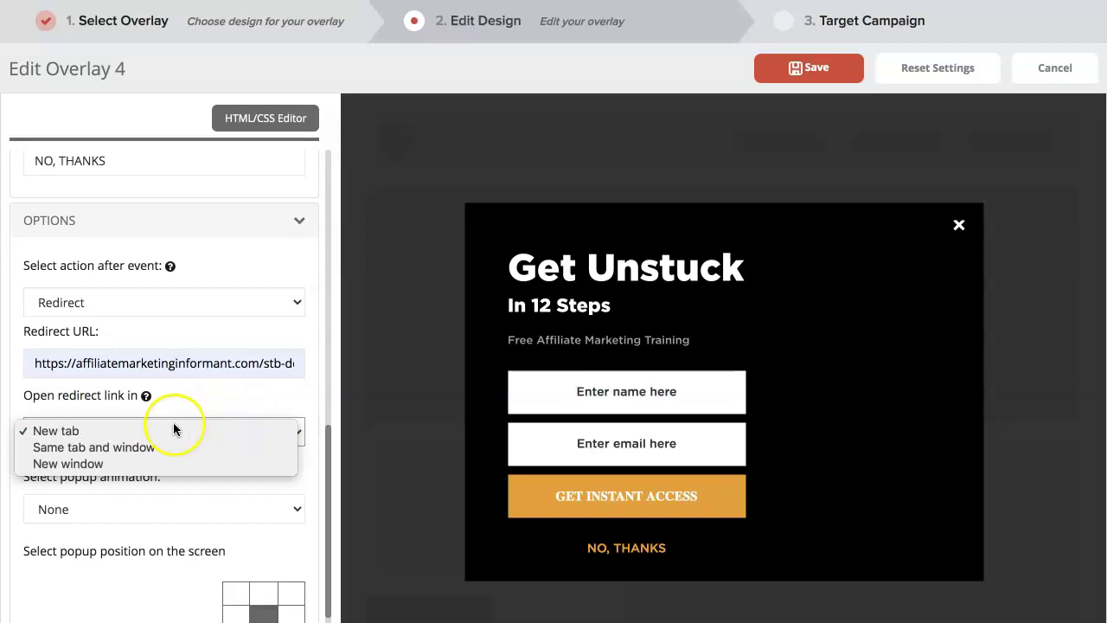
{"action": "left_click", "coordinate": [135, 444]}
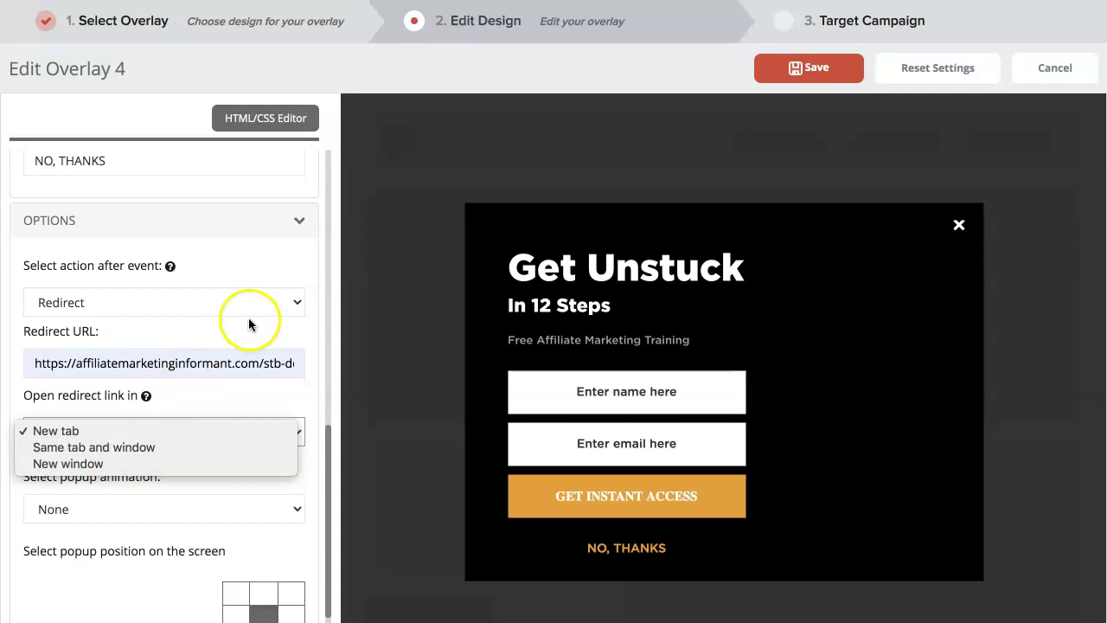
{"action": "left_click", "coordinate": [214, 489]}
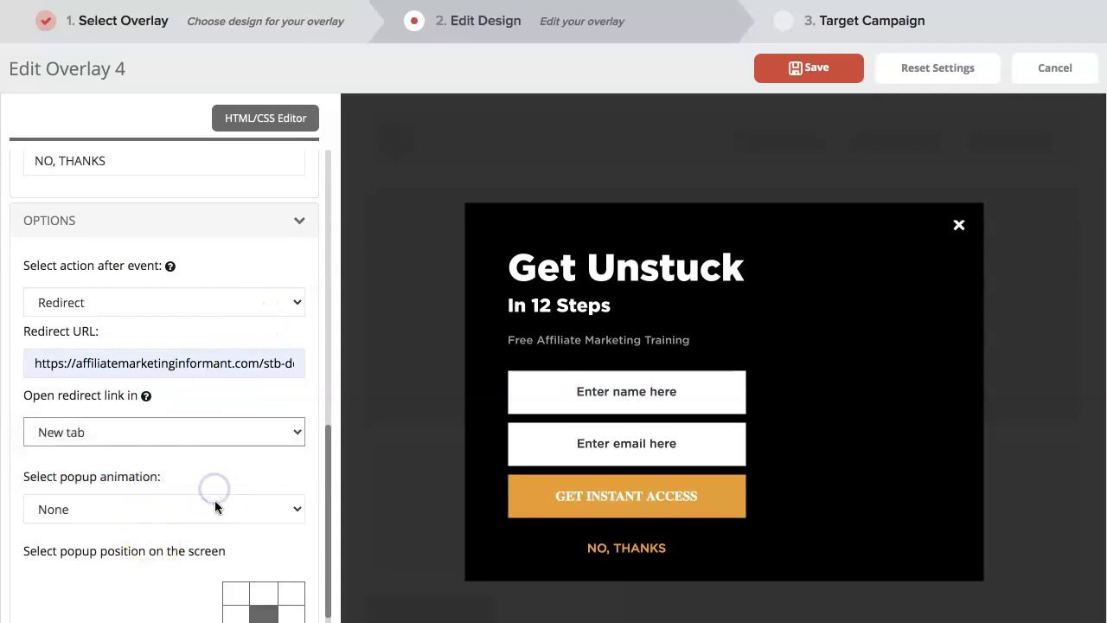
{"action": "scroll", "coordinate": [165, 450], "scroll_direction": "down", "scroll_amount": 2}
{"action": "left_click", "coordinate": [115, 419]}
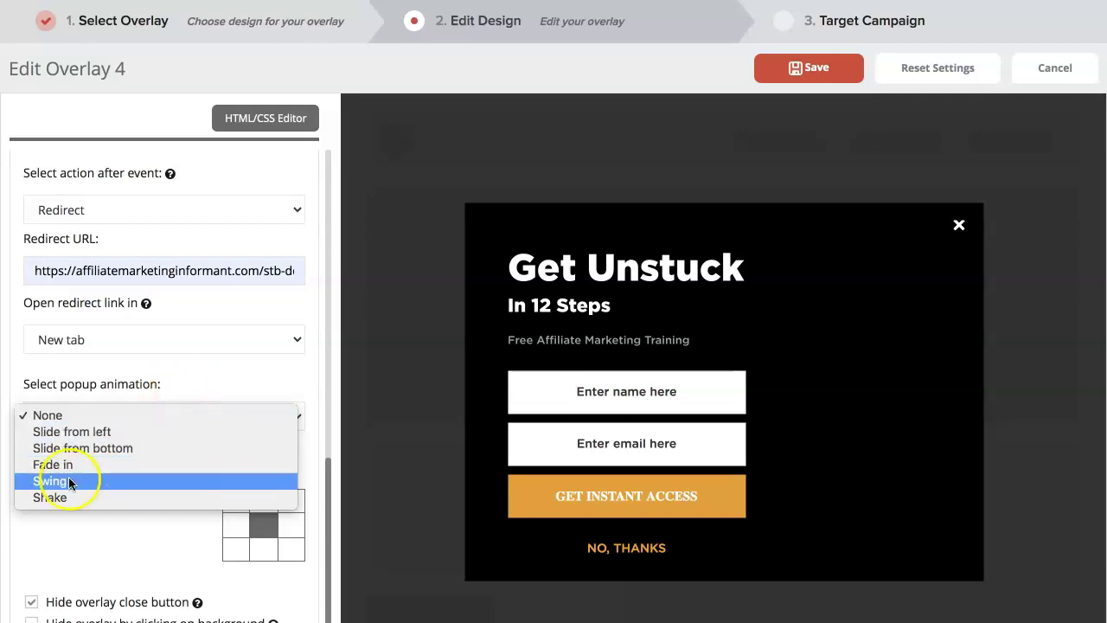
{"action": "left_click", "coordinate": [203, 377]}
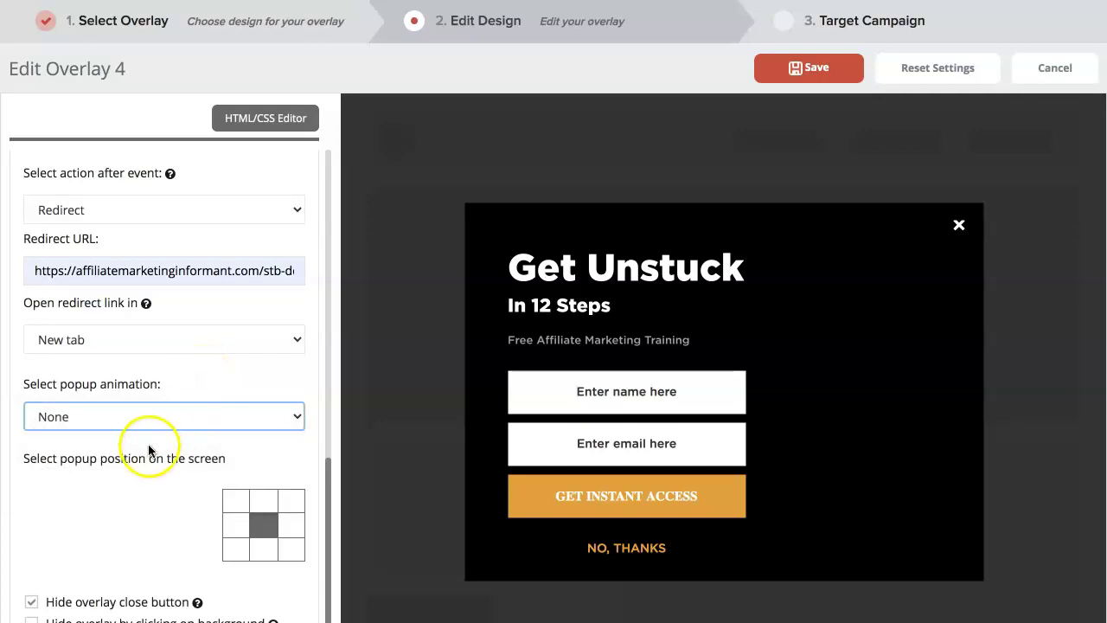
{"action": "scroll", "coordinate": [180, 524], "scroll_direction": "down", "scroll_amount": 2}
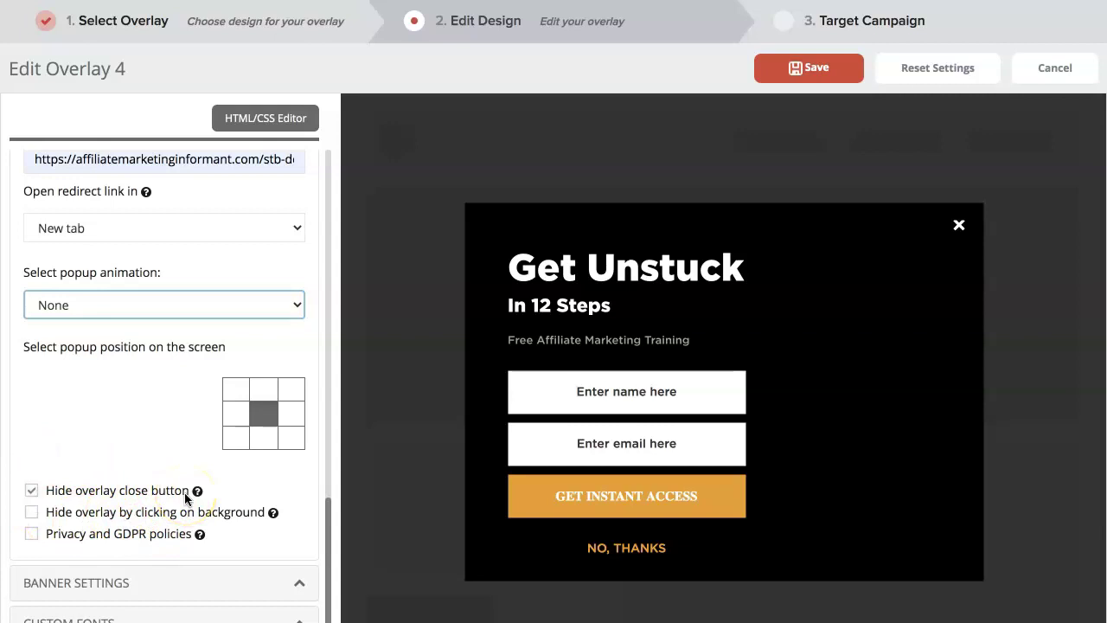
Step: Expand BANNER SETTINGS, keep the No Tab style, and scroll through CUSTOM FONTS
{"action": "left_click", "coordinate": [129, 585]}
{"action": "scroll", "coordinate": [147, 451], "scroll_direction": "down", "scroll_amount": 2}
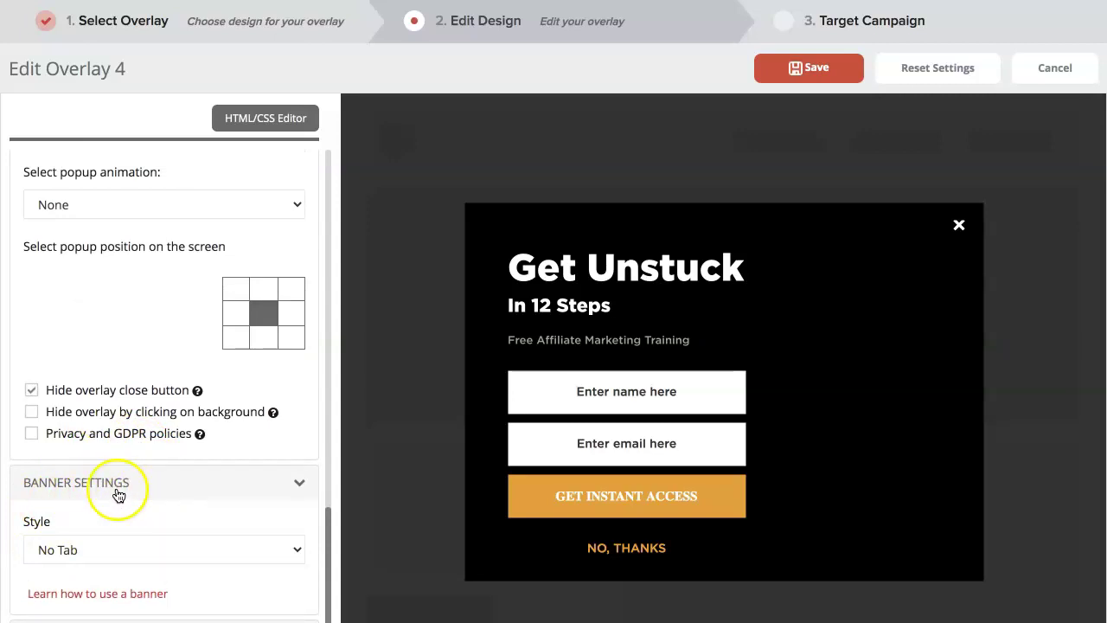
{"action": "left_click", "coordinate": [115, 548]}
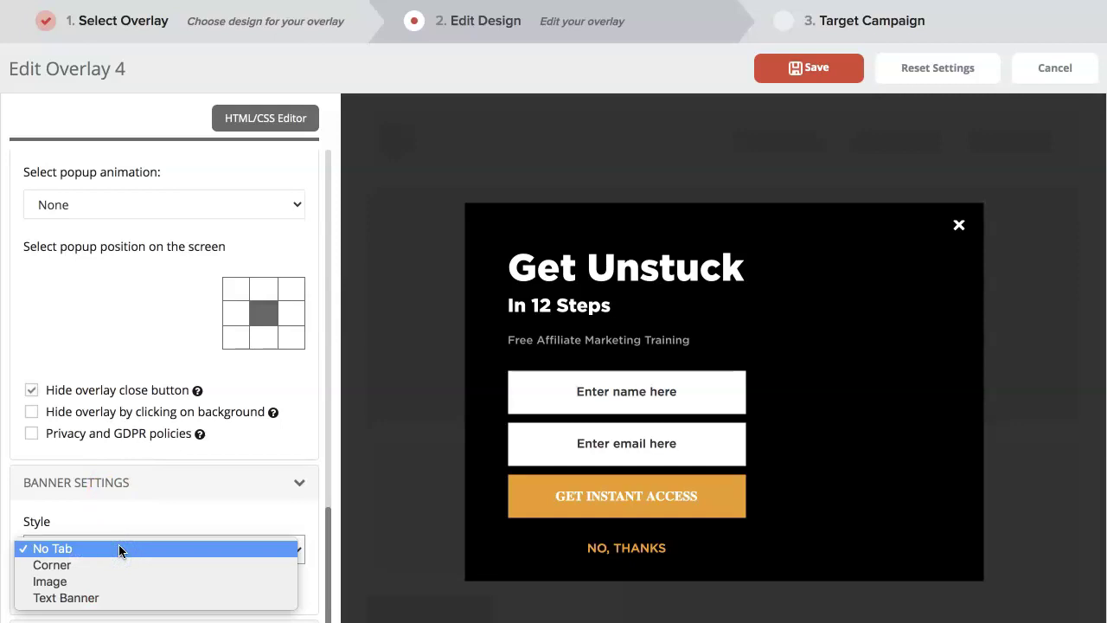
{"action": "left_click", "coordinate": [115, 350]}
{"action": "scroll", "coordinate": [140, 547], "scroll_direction": "down", "scroll_amount": 1}
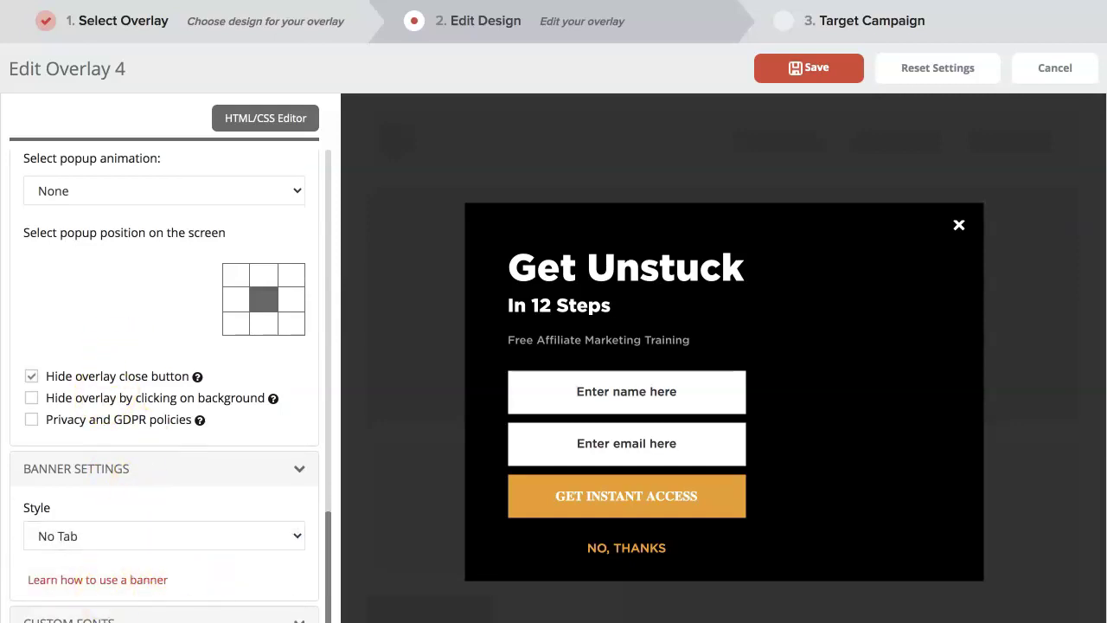
{"action": "scroll", "coordinate": [147, 610], "scroll_direction": "down", "scroll_amount": 5}
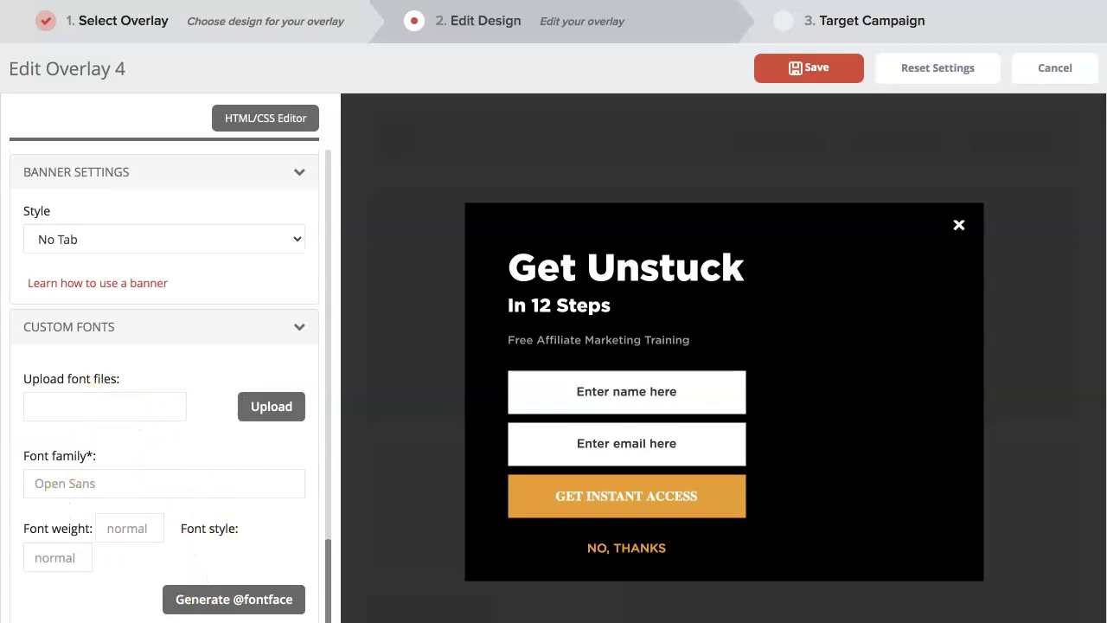
{"action": "scroll", "coordinate": [169, 458], "scroll_direction": "down", "scroll_amount": 1}
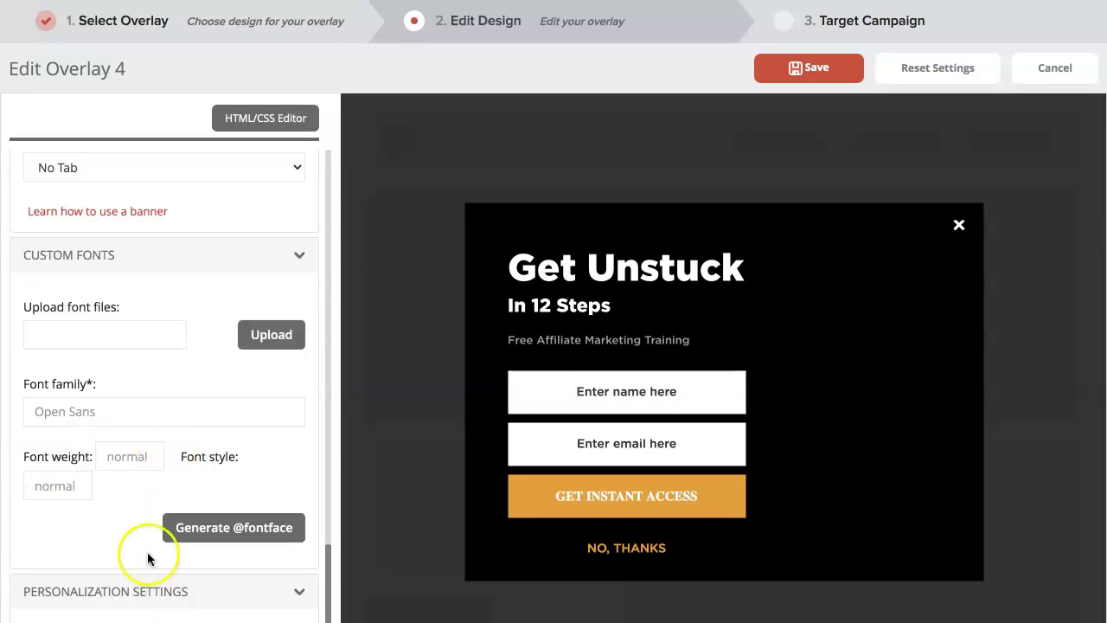
{"action": "scroll", "coordinate": [182, 384], "scroll_direction": "up", "scroll_amount": 15}
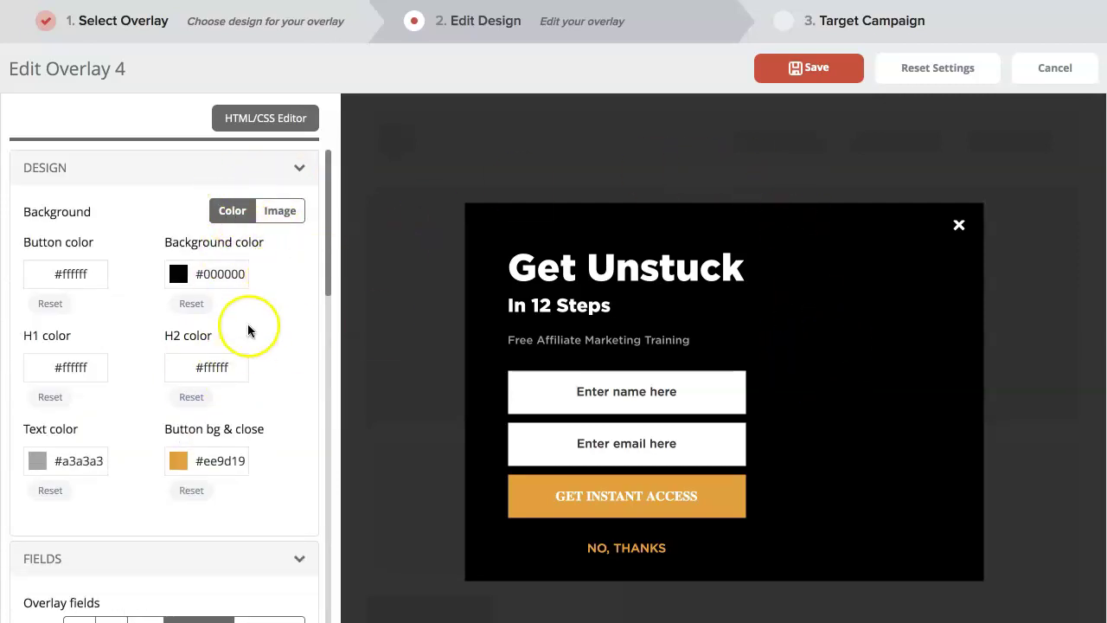
Step: Switch the pop-up background back to the laptop photo image
{"action": "left_click", "coordinate": [280, 212]}
{"action": "scroll", "coordinate": [248, 352], "scroll_direction": "down", "scroll_amount": 10}
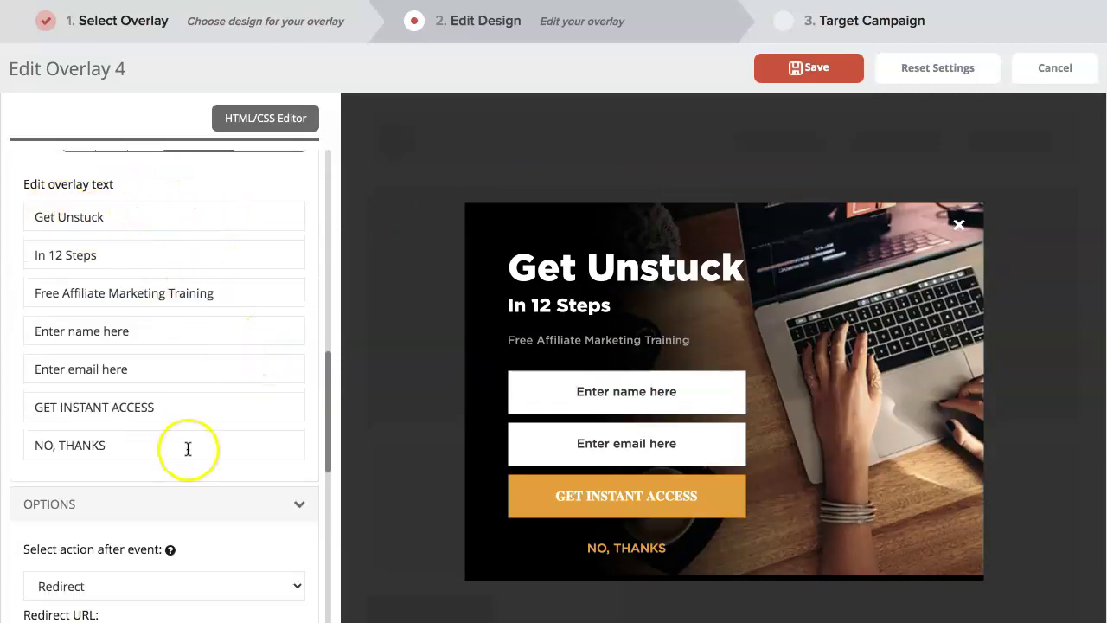
{"action": "scroll", "coordinate": [216, 435], "scroll_direction": "down", "scroll_amount": 4}
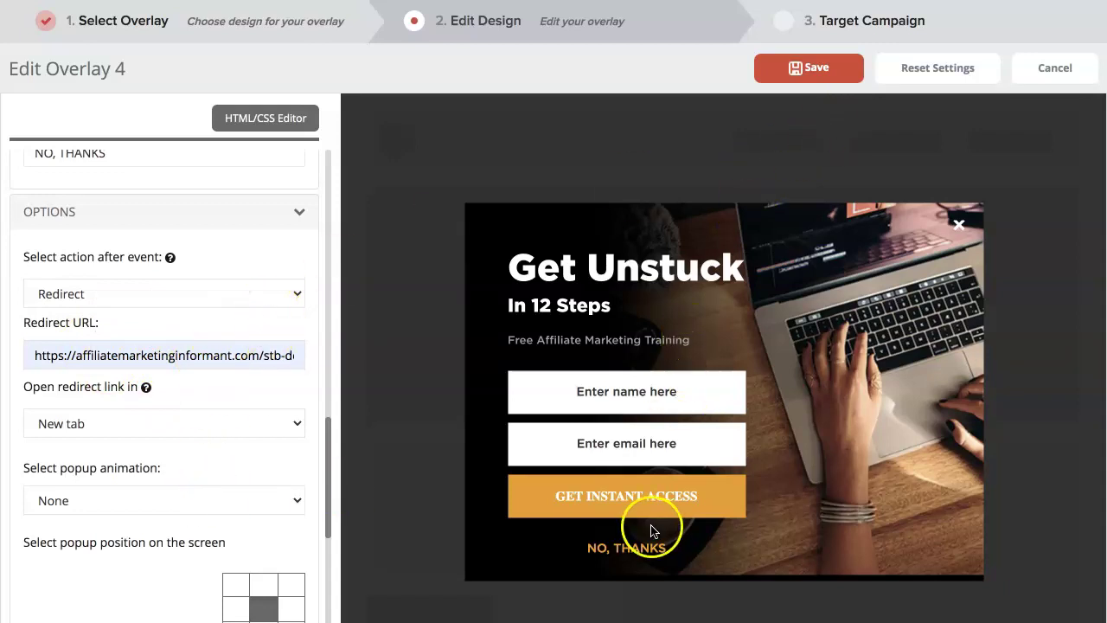
Step: Save the overlay design and leave the campaign schedule set to No
{"action": "left_click", "coordinate": [819, 69]}
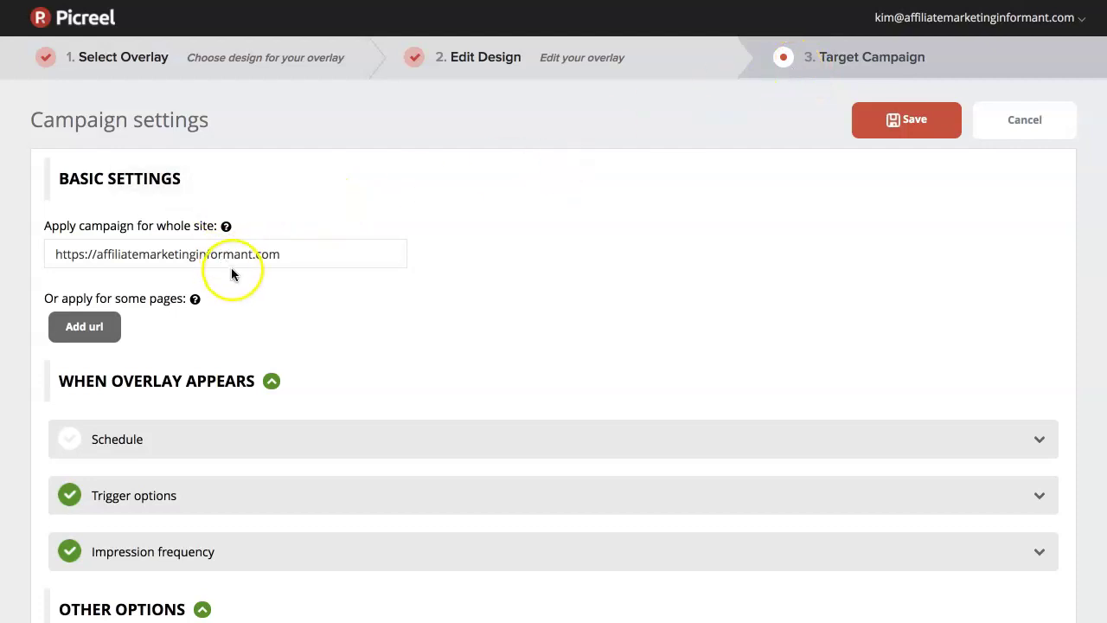
{"action": "scroll", "coordinate": [437, 354], "scroll_direction": "down", "scroll_amount": 2}
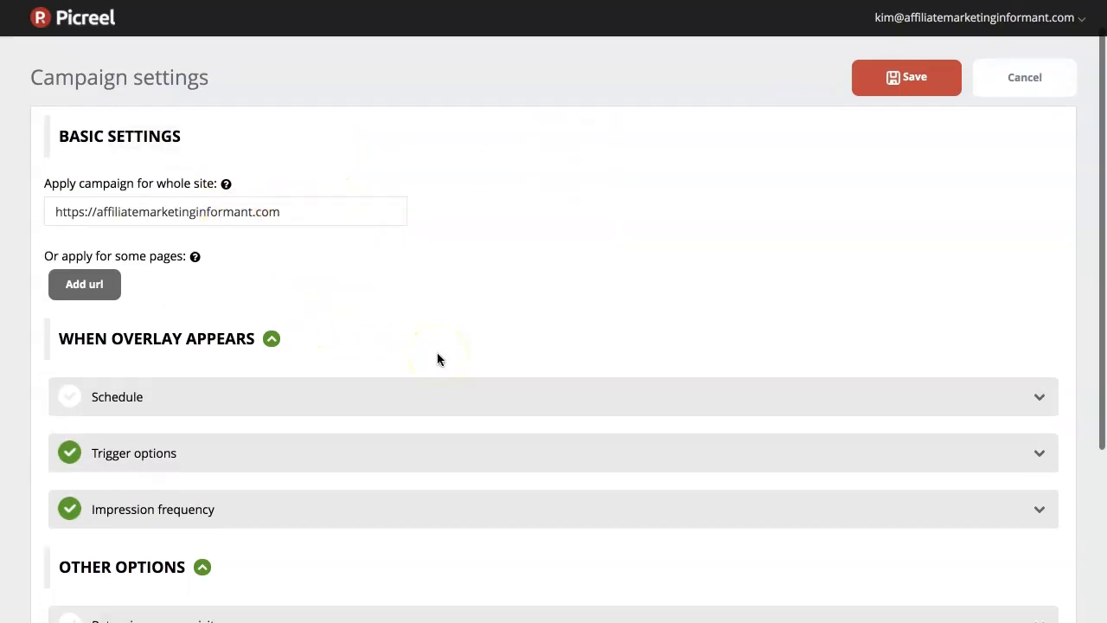
{"action": "left_click", "coordinate": [308, 378]}
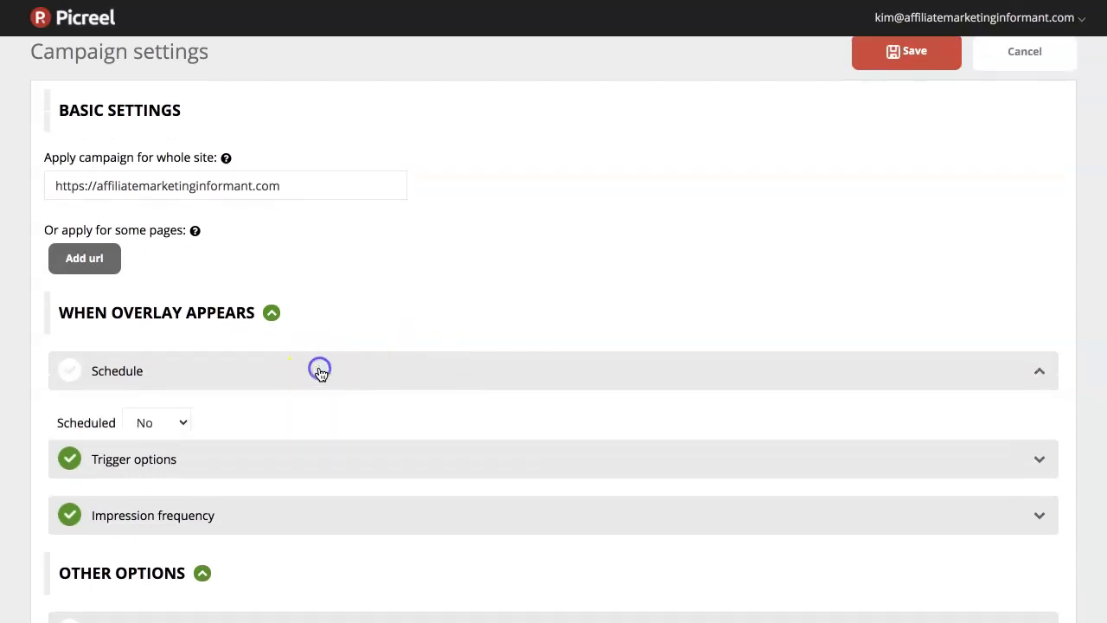
{"action": "left_click", "coordinate": [181, 423]}
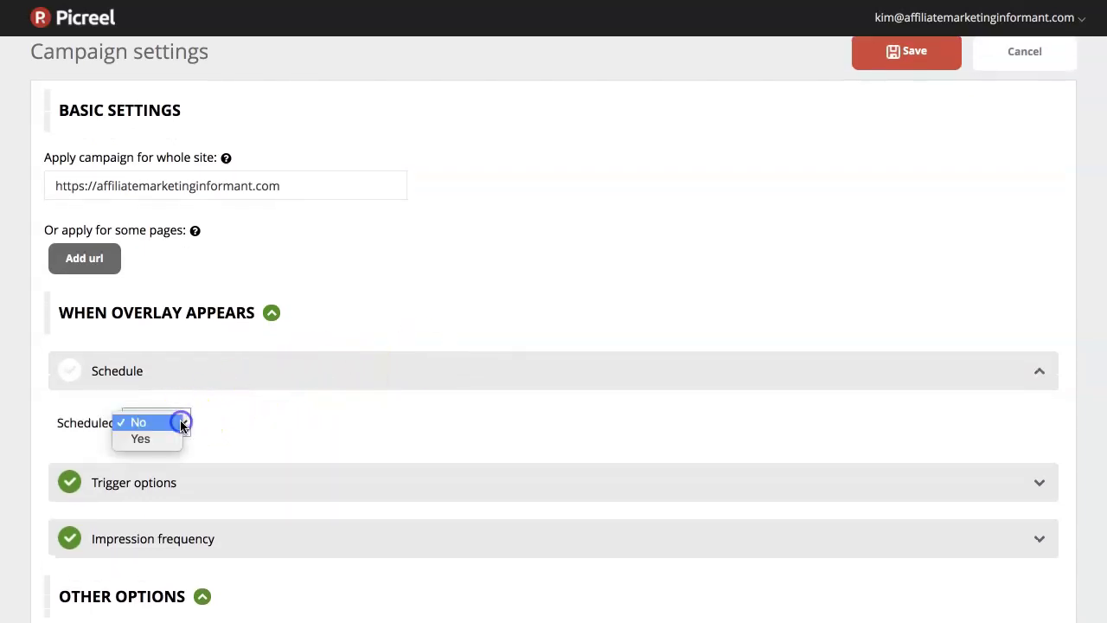
{"action": "left_click", "coordinate": [352, 305]}
{"action": "scroll", "coordinate": [352, 304], "scroll_direction": "down", "scroll_amount": 4}
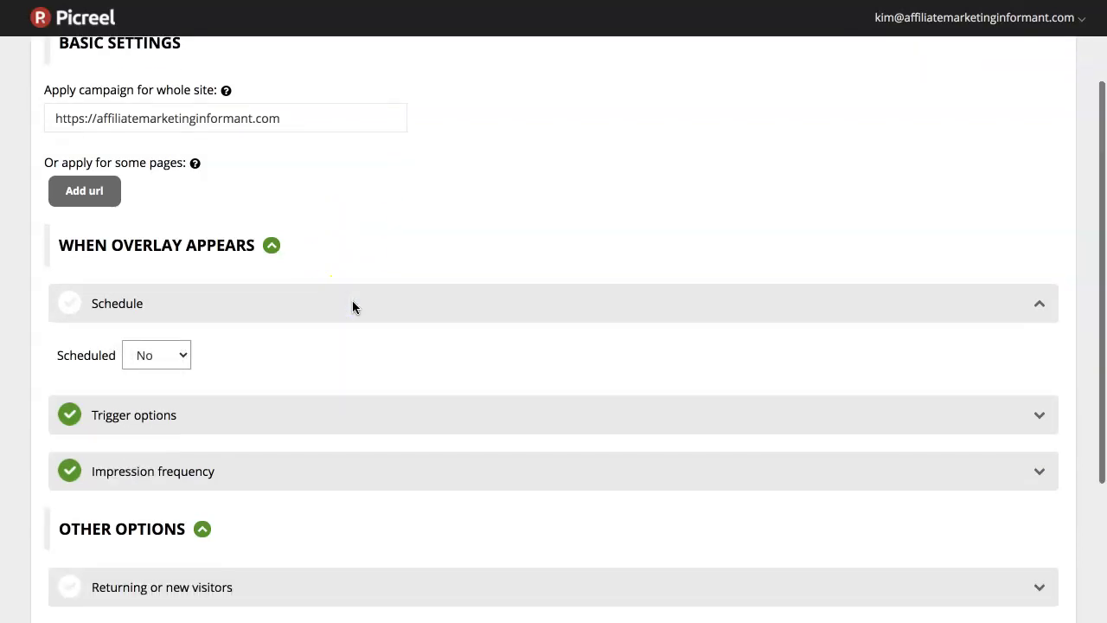
Step: Expand Trigger options and keep the minimum seconds before triggers at 0
{"action": "left_click", "coordinate": [207, 327]}
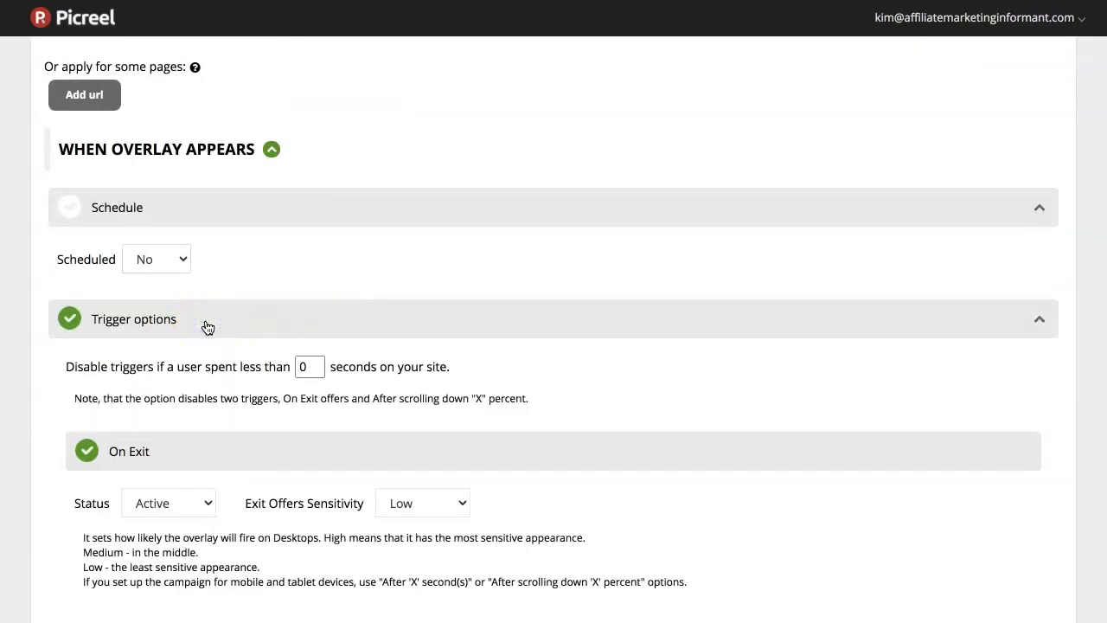
{"action": "left_click", "coordinate": [371, 339]}
{"action": "scroll", "coordinate": [562, 391], "scroll_direction": "down", "scroll_amount": 1}
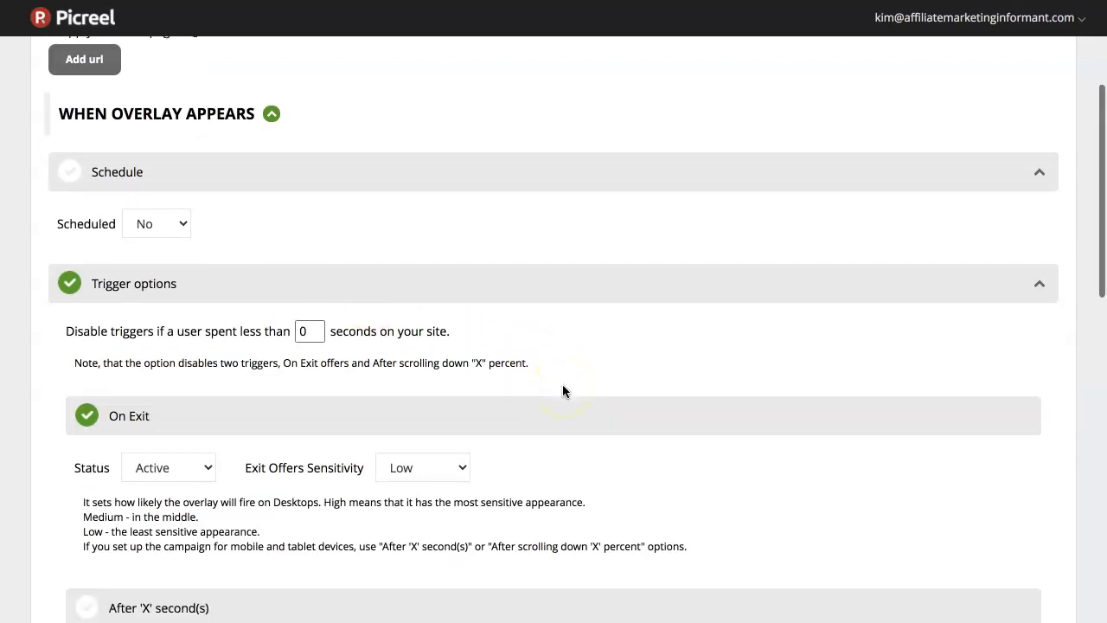
{"action": "left_click", "coordinate": [308, 331]}
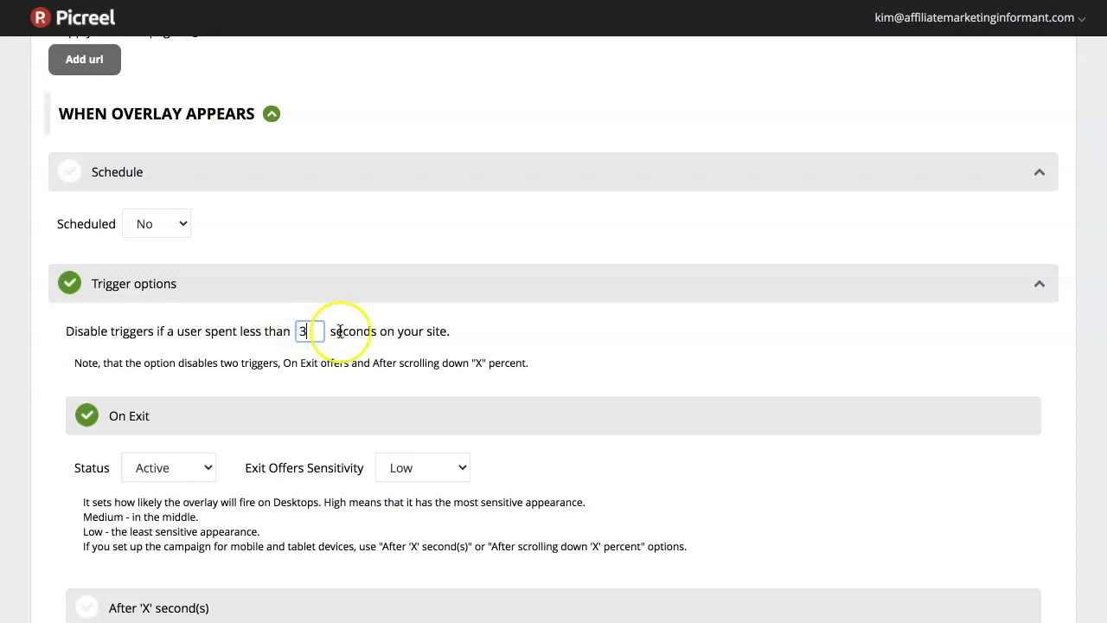
{"action": "type", "text": "3"}
{"action": "left_click_drag", "start_coordinate": [313, 331], "coordinate": [268, 334]}
{"action": "scroll", "coordinate": [386, 390], "scroll_direction": "down", "scroll_amount": 3}
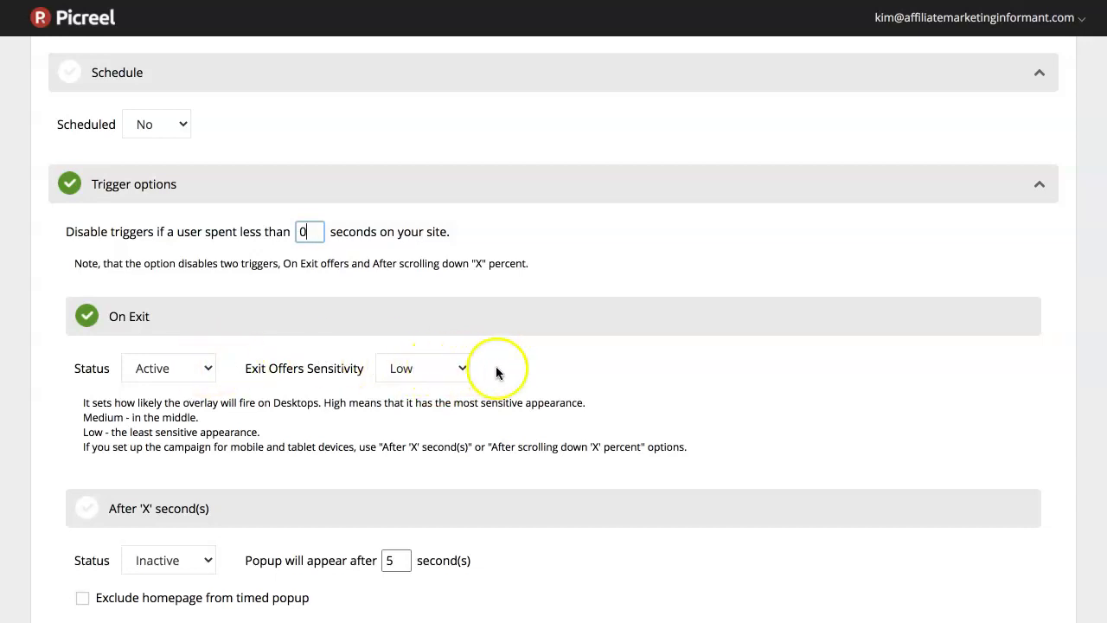
Step: Keep Exit Offers Sensitivity at Low and check the timed pop-up seconds field
{"action": "scroll", "coordinate": [484, 363], "scroll_direction": "down", "scroll_amount": 1}
{"action": "left_click", "coordinate": [445, 349]}
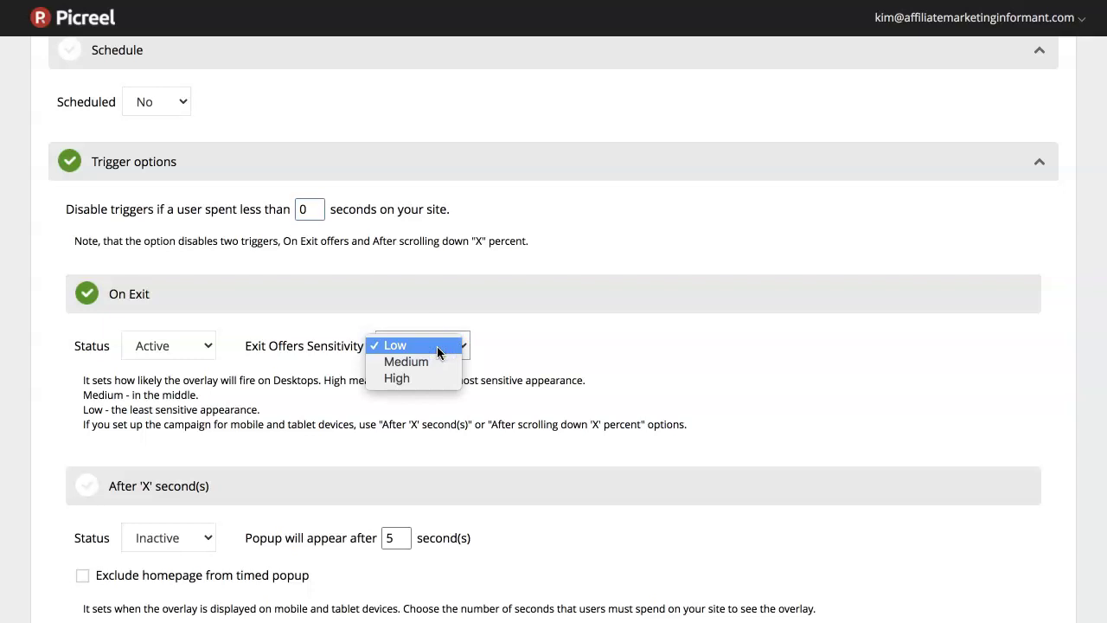
{"action": "left_click", "coordinate": [445, 305]}
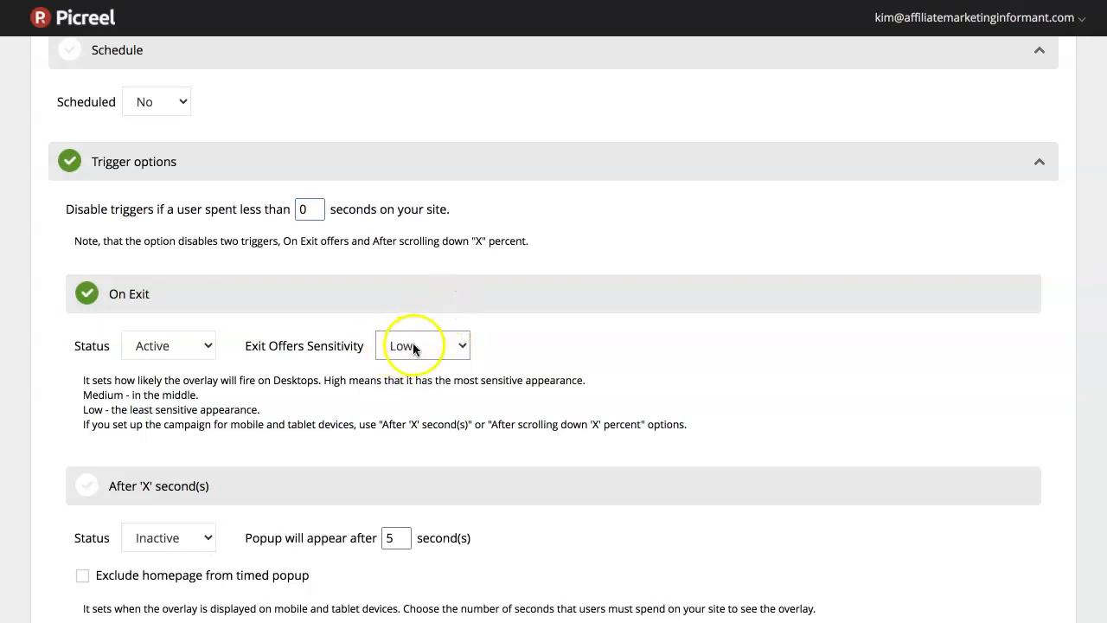
{"action": "scroll", "coordinate": [507, 329], "scroll_direction": "down", "scroll_amount": 1}
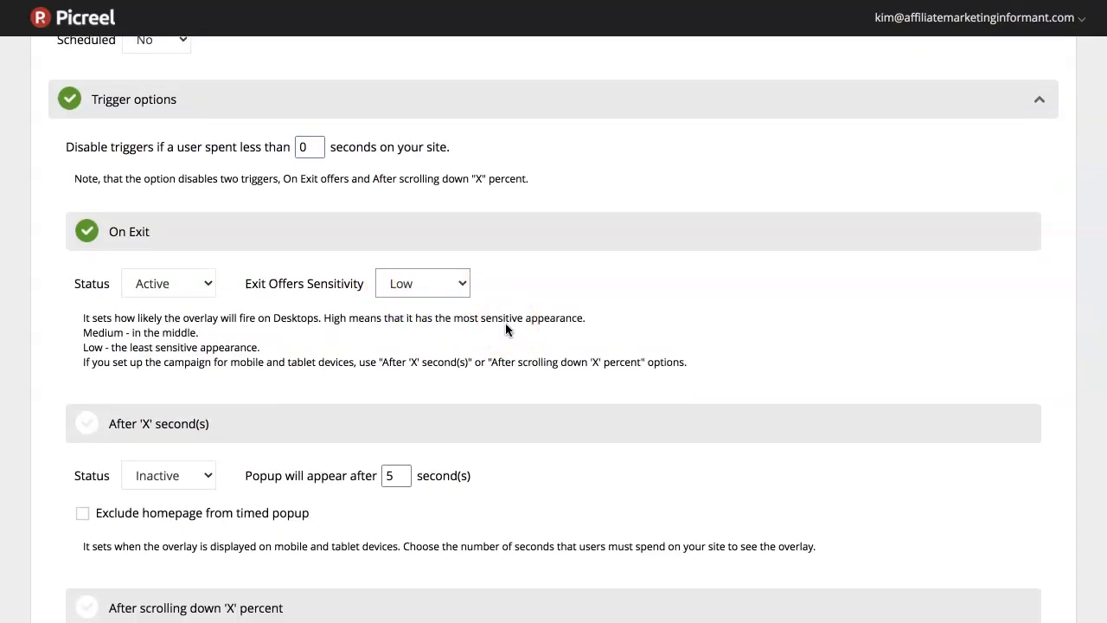
{"action": "scroll", "coordinate": [484, 355], "scroll_direction": "down", "scroll_amount": 1}
{"action": "scroll", "coordinate": [476, 370], "scroll_direction": "down", "scroll_amount": 1}
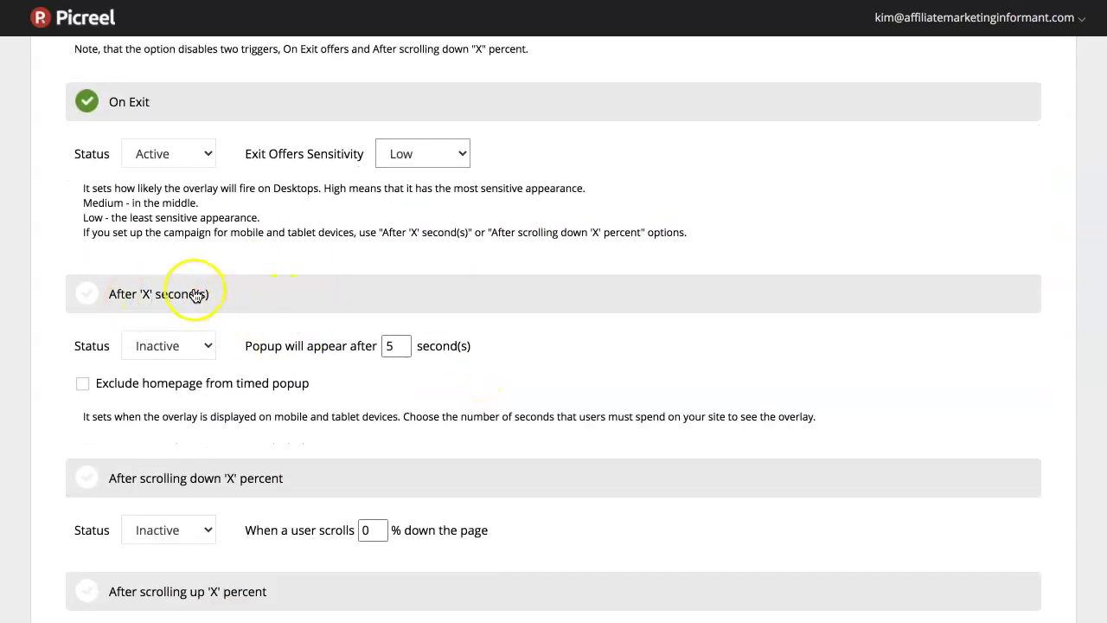
{"action": "left_click", "coordinate": [402, 346]}
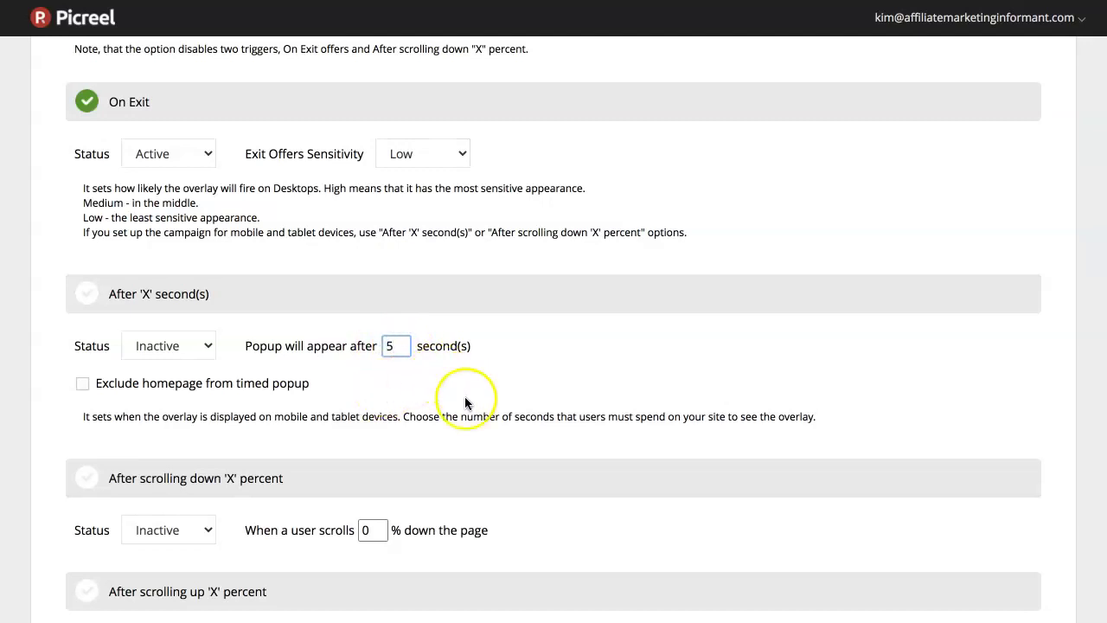
{"action": "scroll", "coordinate": [463, 397], "scroll_direction": "down", "scroll_amount": 2}
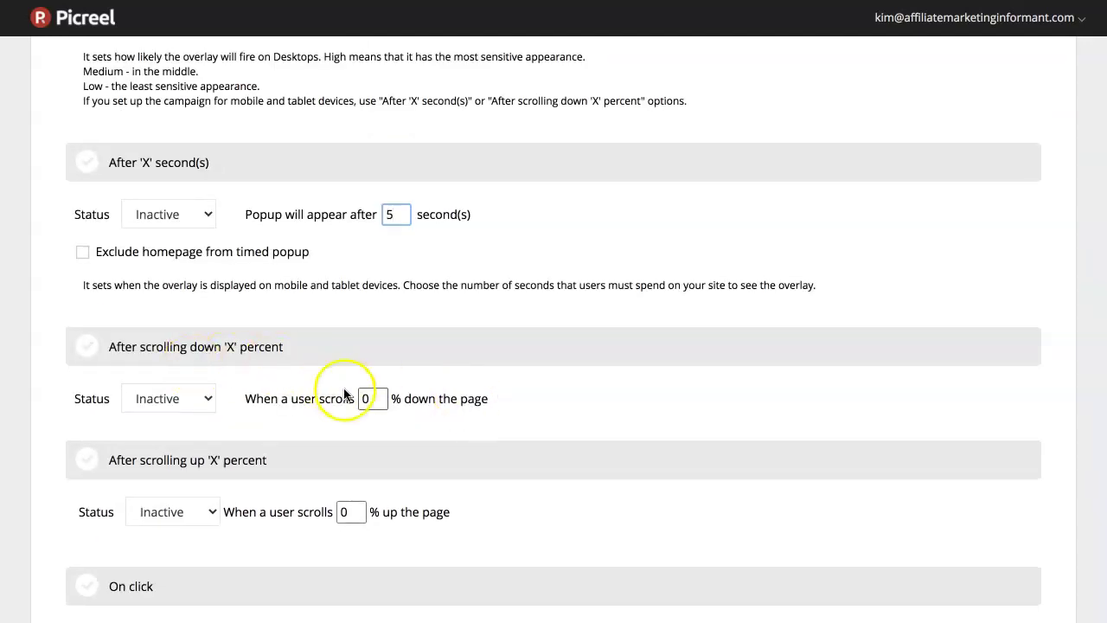
{"action": "scroll", "coordinate": [353, 389], "scroll_direction": "down", "scroll_amount": 2}
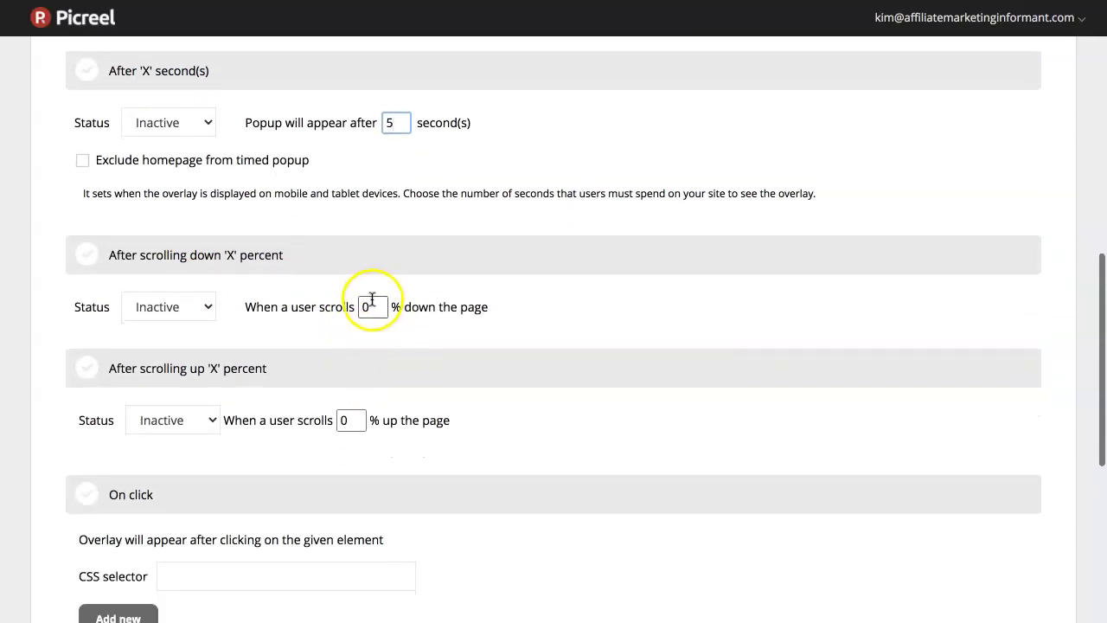
Step: Activate the After scrolling down and After scrolling up triggers, each at 25%
{"action": "left_click", "coordinate": [183, 307]}
{"action": "left_click", "coordinate": [162, 290]}
{"action": "left_click_drag", "start_coordinate": [380, 307], "coordinate": [307, 309]}
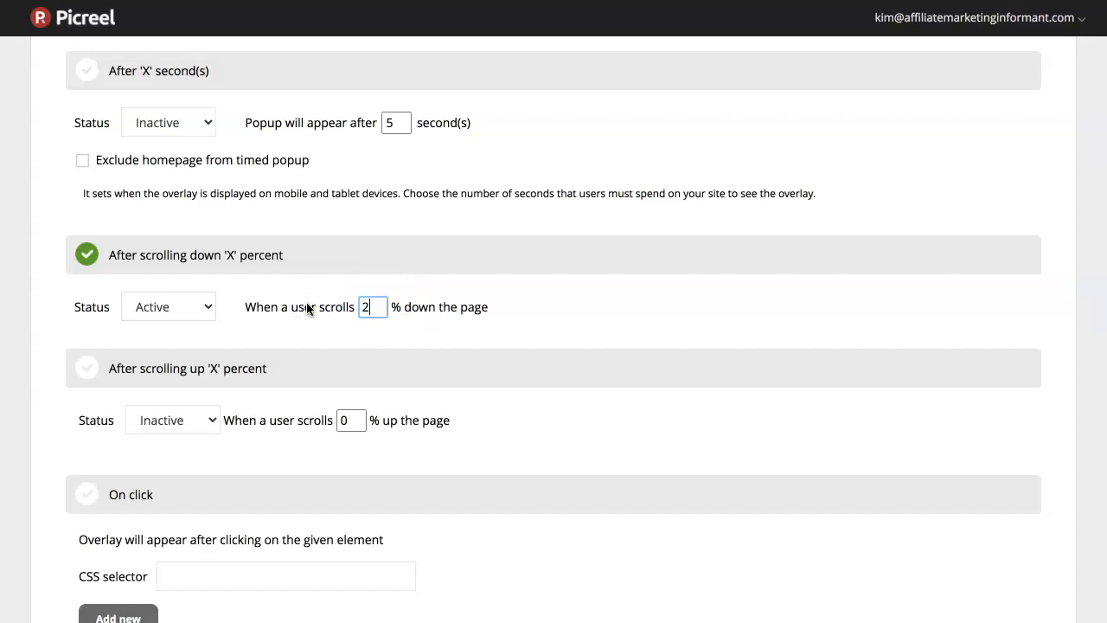
{"action": "scroll", "coordinate": [420, 377], "scroll_direction": "down", "scroll_amount": 2}
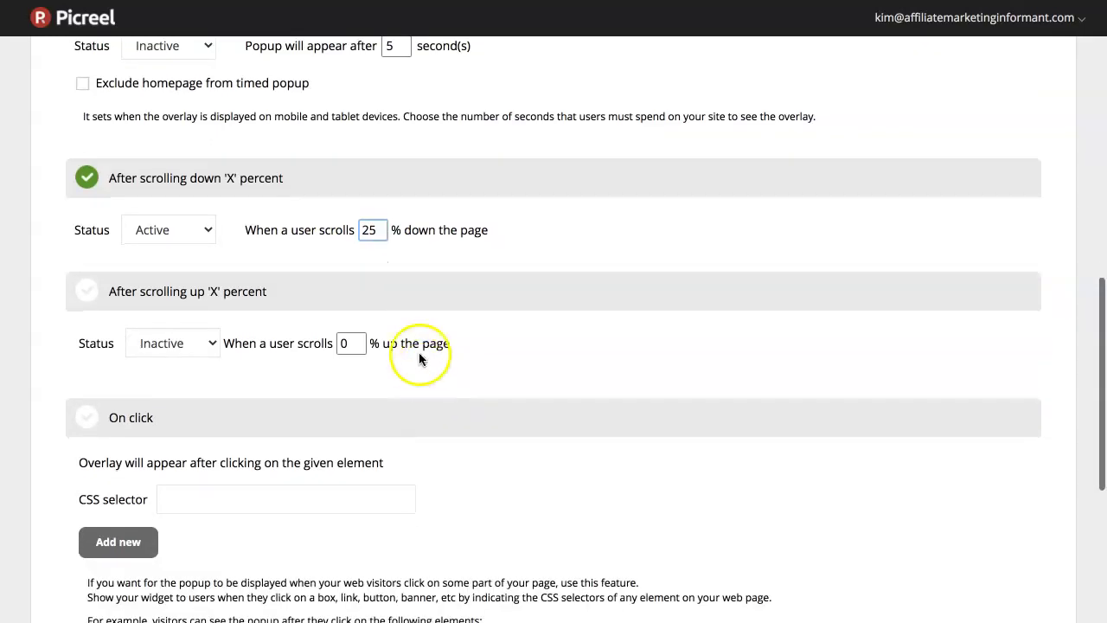
{"action": "left_click", "coordinate": [209, 344]}
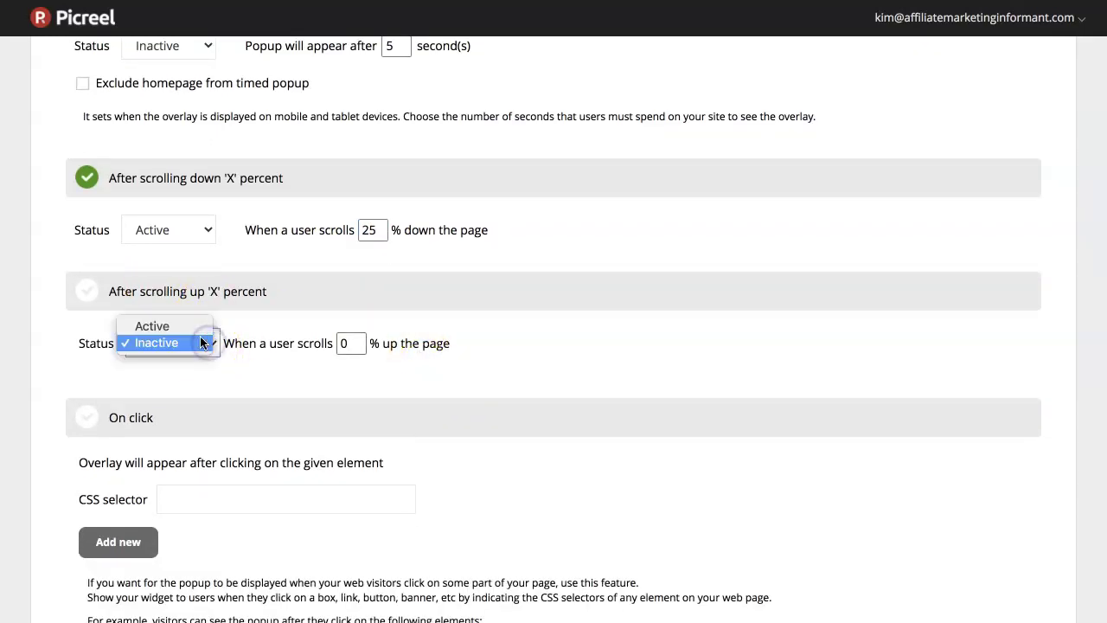
{"action": "left_click", "coordinate": [152, 325]}
{"action": "left_click_drag", "start_coordinate": [374, 343], "coordinate": [266, 342]}
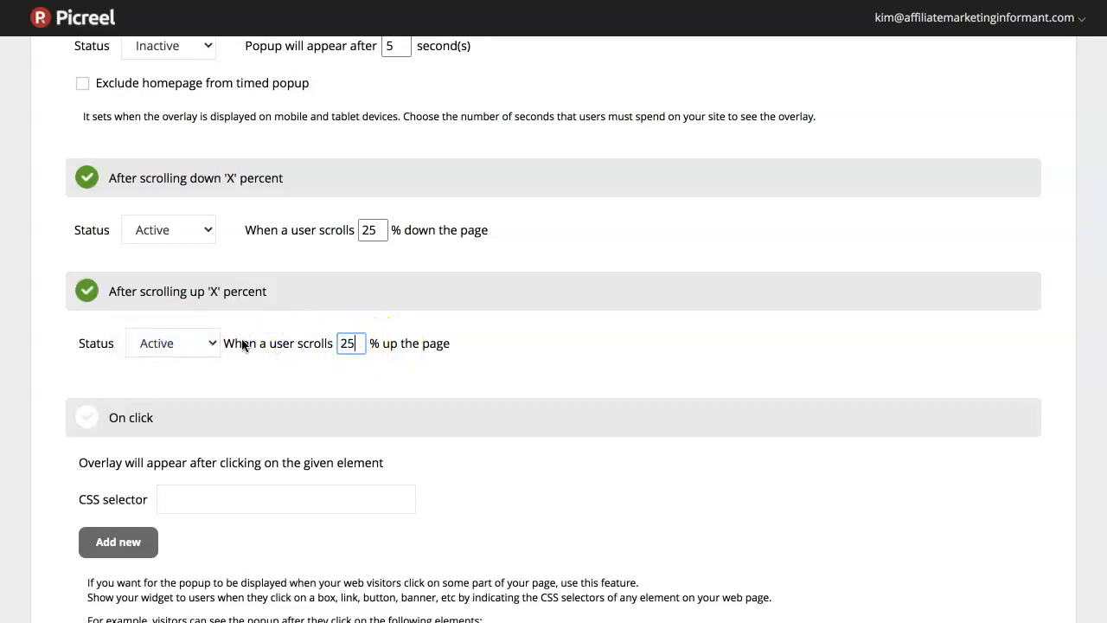
{"action": "left_click", "coordinate": [327, 359]}
{"action": "key", "text": "Tab"}
{"action": "scroll", "coordinate": [449, 390], "scroll_direction": "down", "scroll_amount": 5}
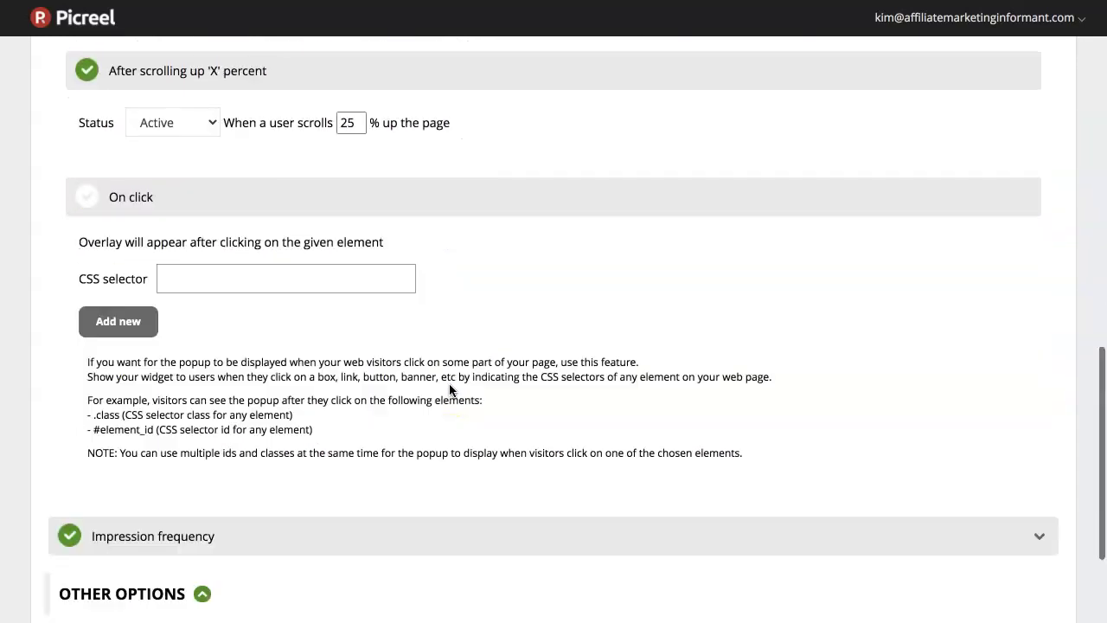
{"action": "scroll", "coordinate": [363, 359], "scroll_direction": "down", "scroll_amount": 1}
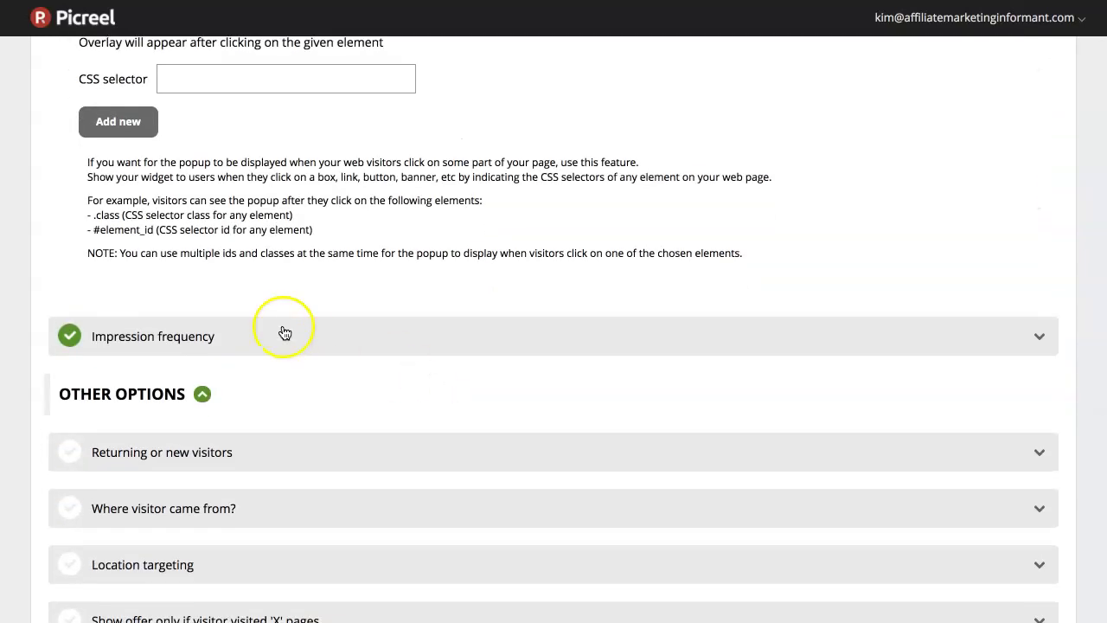
{"action": "scroll", "coordinate": [310, 344], "scroll_direction": "down", "scroll_amount": 2}
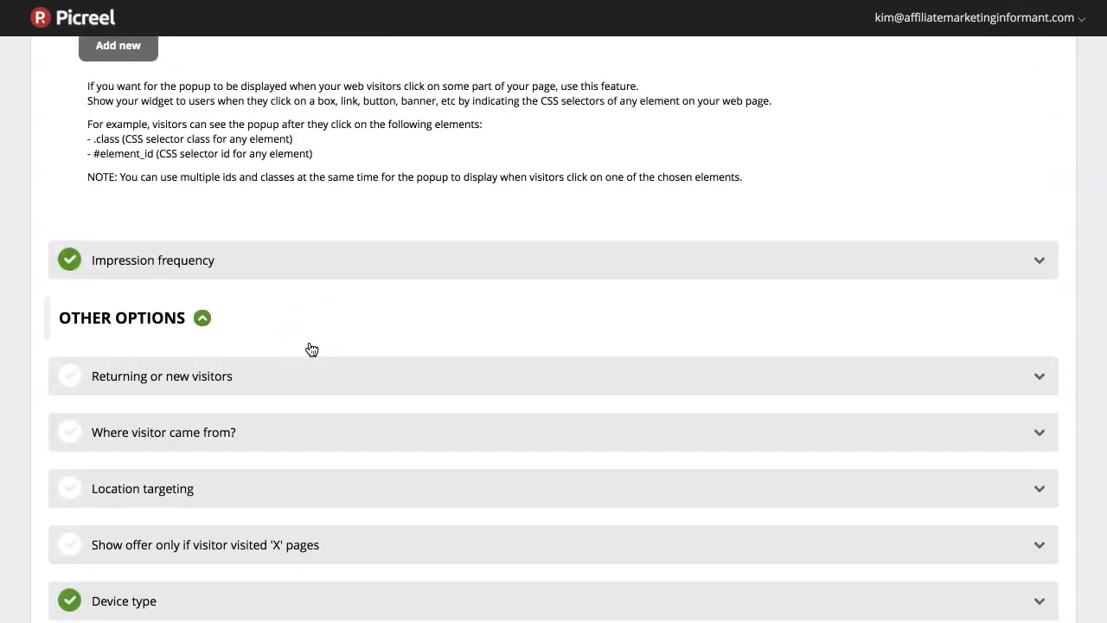
{"action": "scroll", "coordinate": [311, 348], "scroll_direction": "up", "scroll_amount": 10}
{"action": "scroll", "coordinate": [312, 348], "scroll_direction": "up", "scroll_amount": 4}
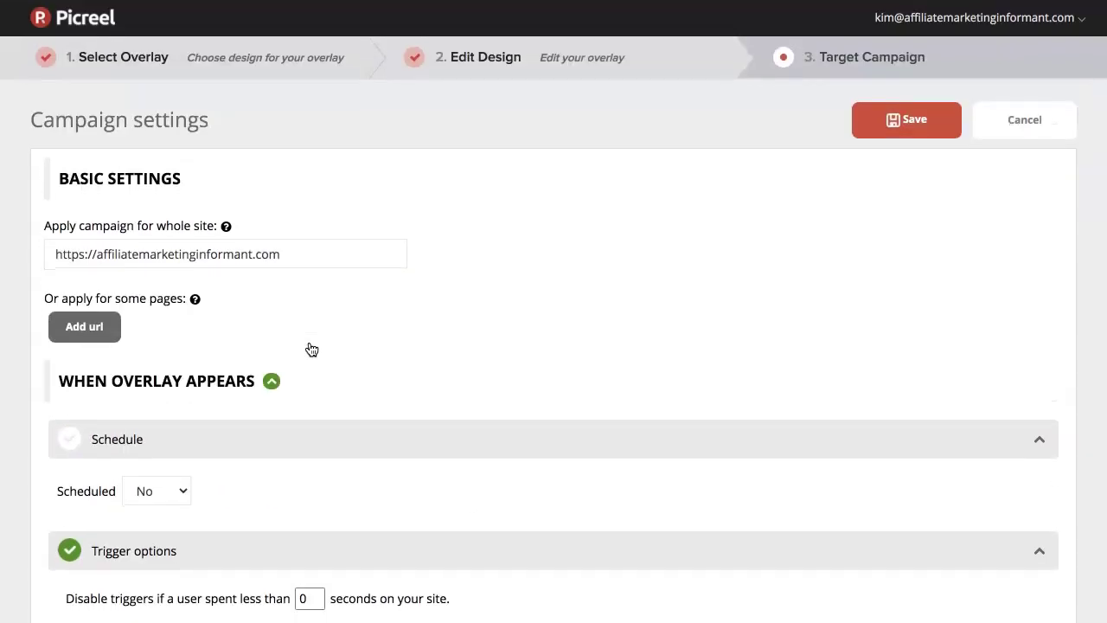
{"action": "scroll", "coordinate": [311, 348], "scroll_direction": "down", "scroll_amount": 15}
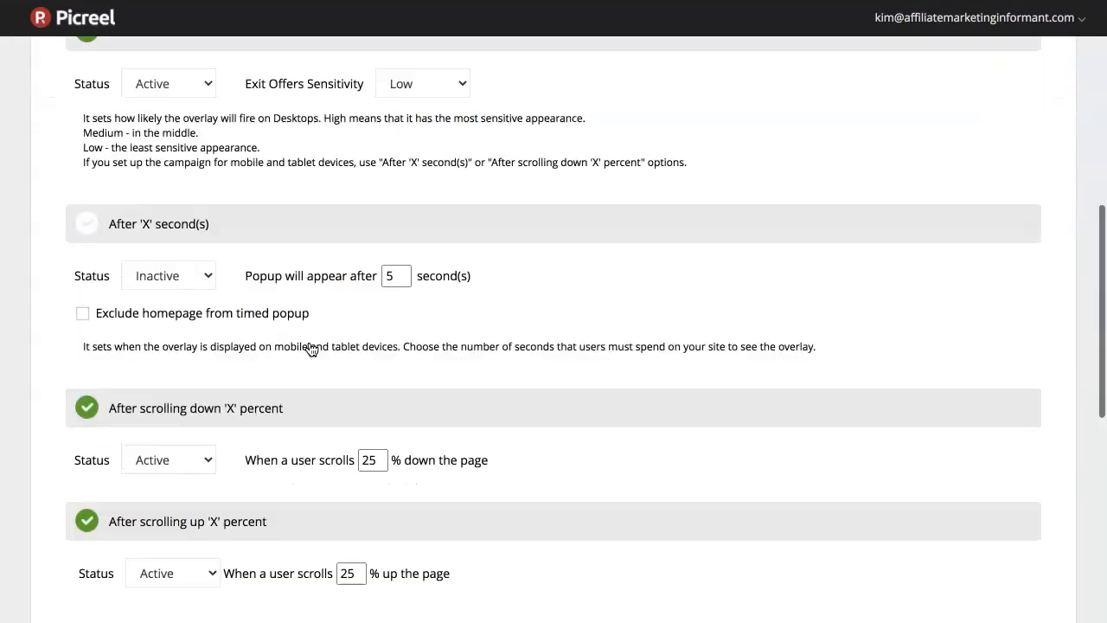
{"action": "scroll", "coordinate": [311, 349], "scroll_direction": "down", "scroll_amount": 3}
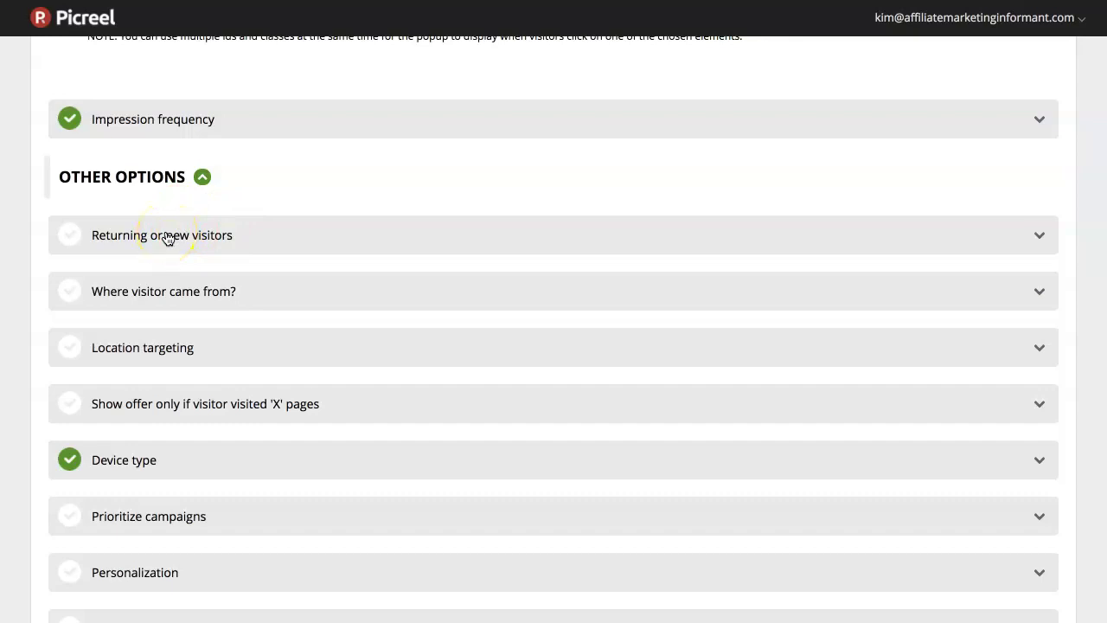
{"action": "scroll", "coordinate": [223, 234], "scroll_direction": "up", "scroll_amount": 4}
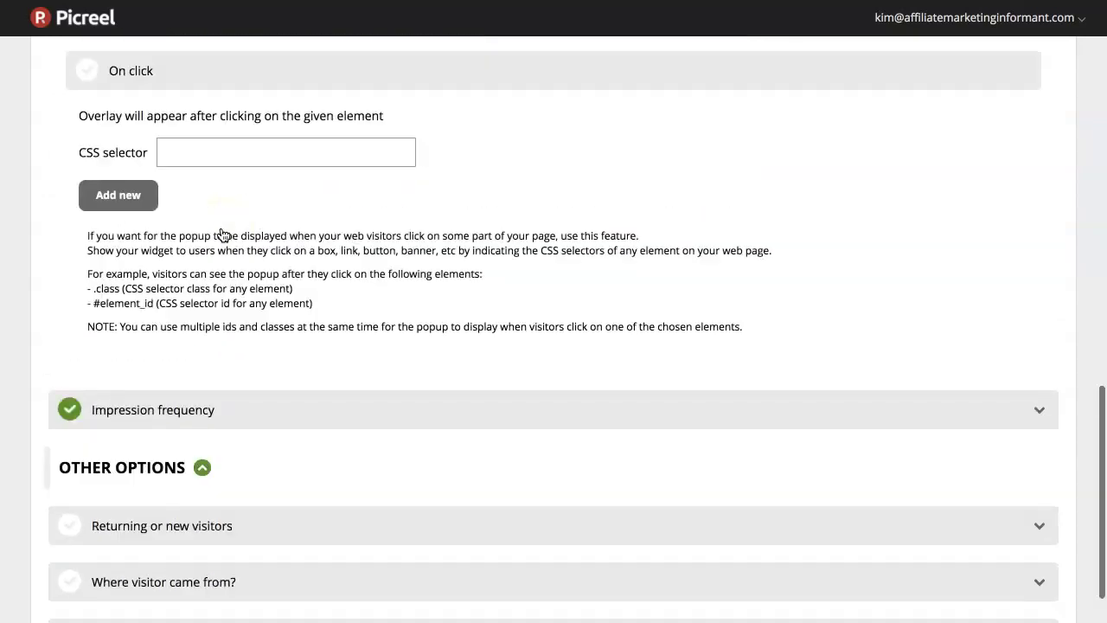
{"action": "scroll", "coordinate": [223, 235], "scroll_direction": "down", "scroll_amount": 2}
{"action": "scroll", "coordinate": [223, 235], "scroll_direction": "up", "scroll_amount": 3}
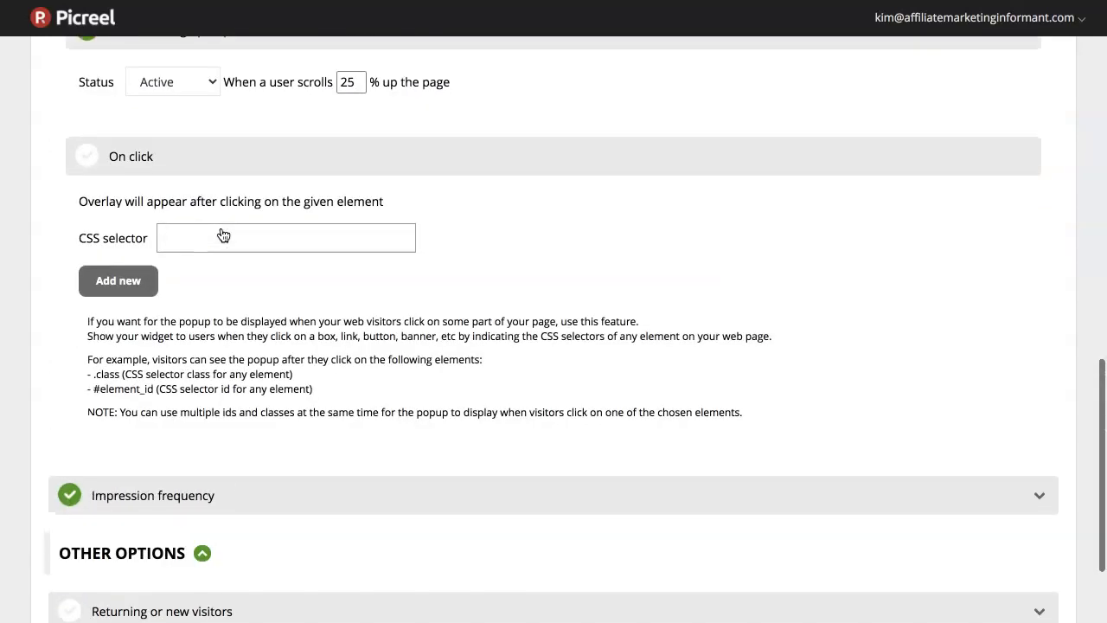
{"action": "scroll", "coordinate": [223, 234], "scroll_direction": "down", "scroll_amount": 4}
{"action": "scroll", "coordinate": [223, 234], "scroll_direction": "down", "scroll_amount": 1}
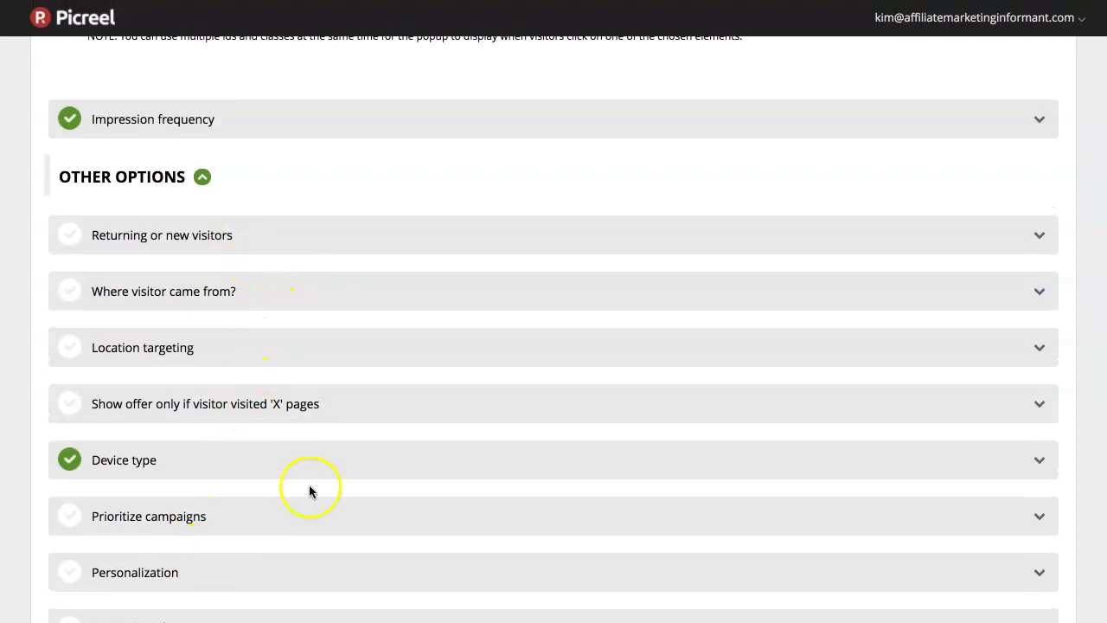
{"action": "scroll", "coordinate": [322, 335], "scroll_direction": "up", "scroll_amount": 20}
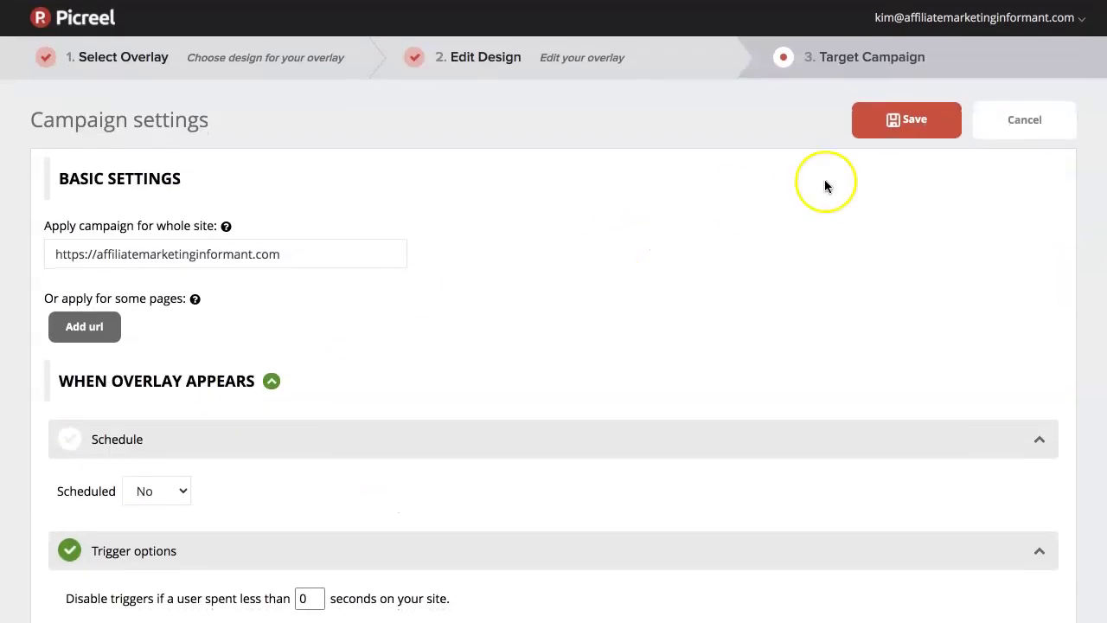
Step: Save, copy the Picreel script from View code, and open the How to insert code guide
{"action": "left_click", "coordinate": [897, 117]}
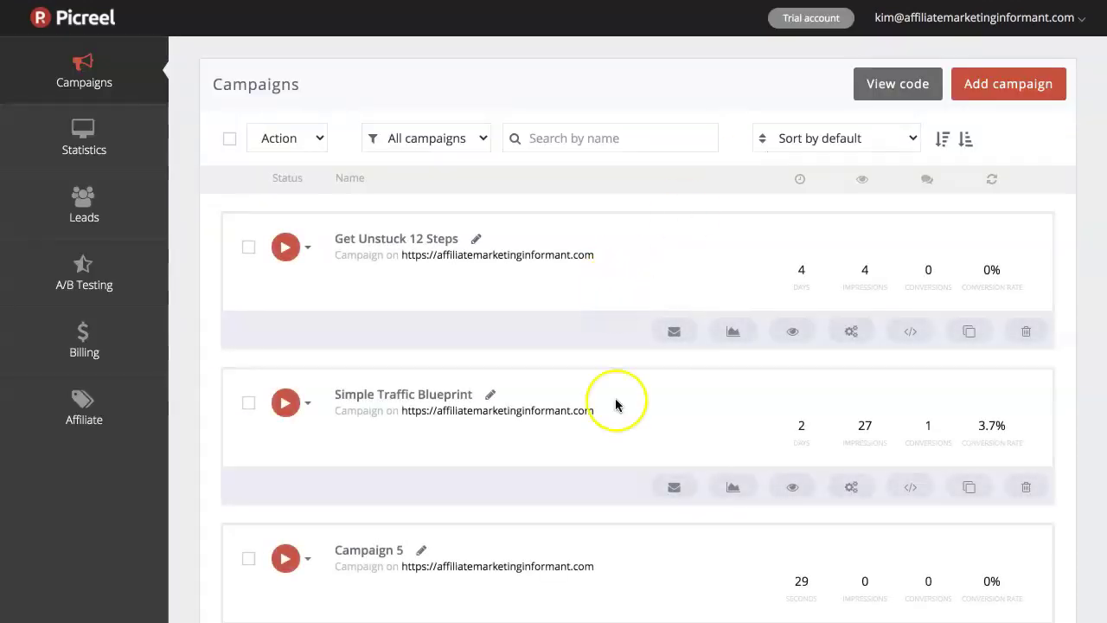
{"action": "scroll", "coordinate": [580, 588], "scroll_direction": "down", "scroll_amount": 1}
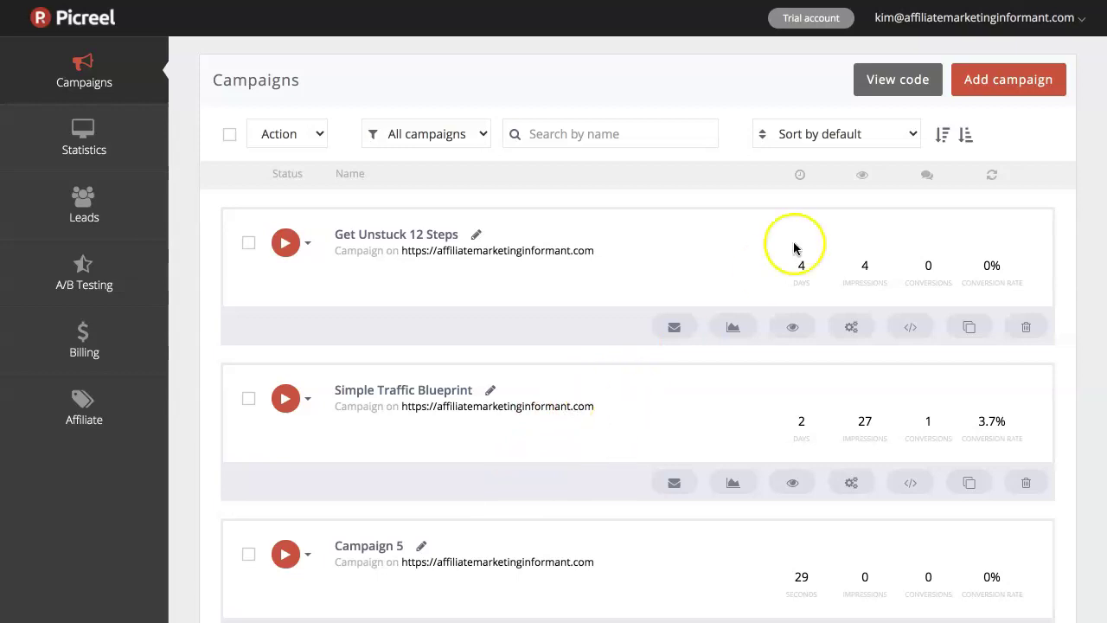
{"action": "left_click", "coordinate": [890, 80]}
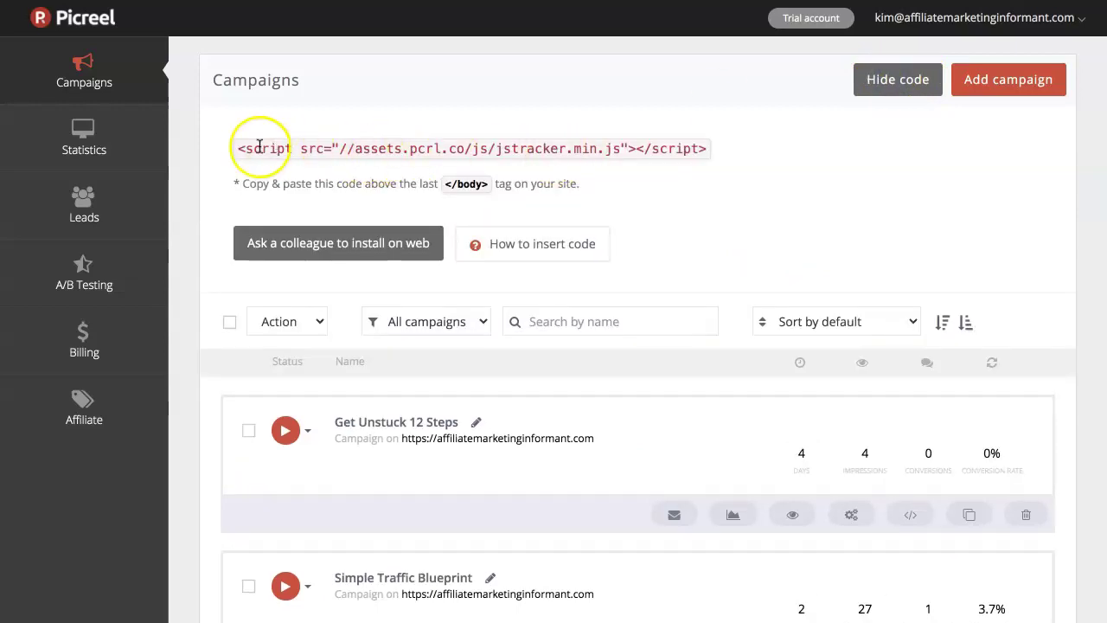
{"action": "left_click_drag", "start_coordinate": [240, 147], "coordinate": [634, 151]}
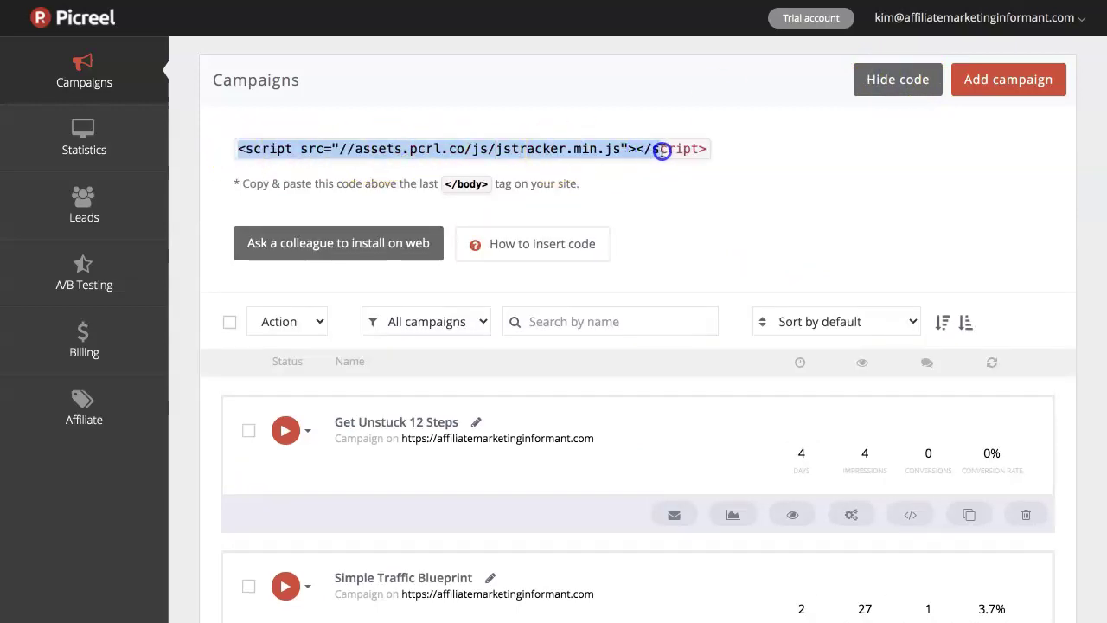
{"action": "left_click_drag", "start_coordinate": [707, 149], "coordinate": [707, 149]}
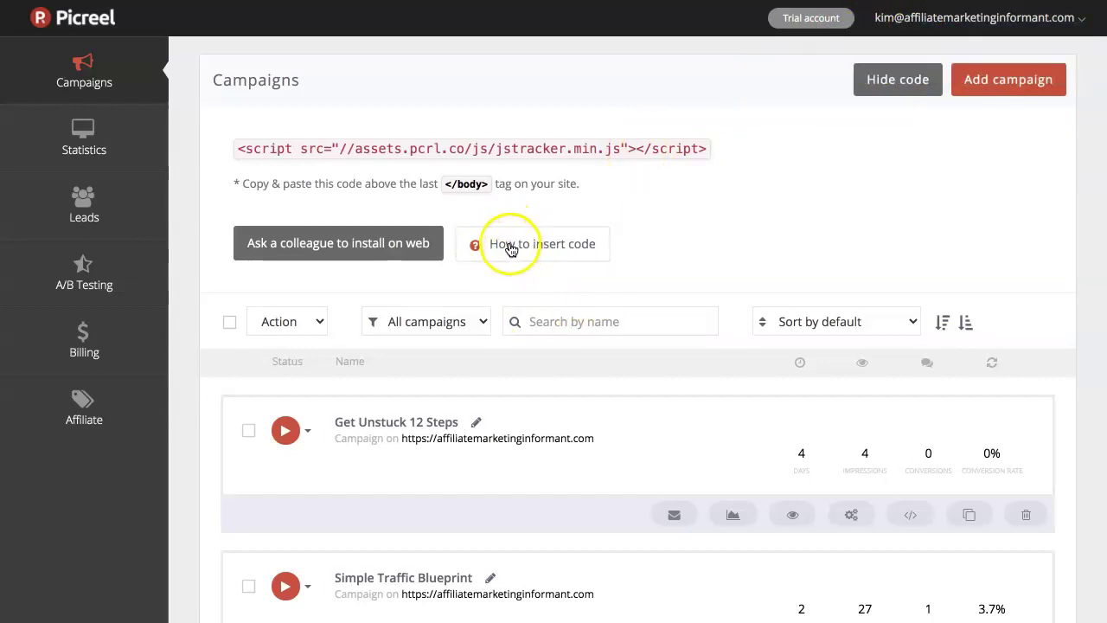
{"action": "left_click", "coordinate": [521, 248]}
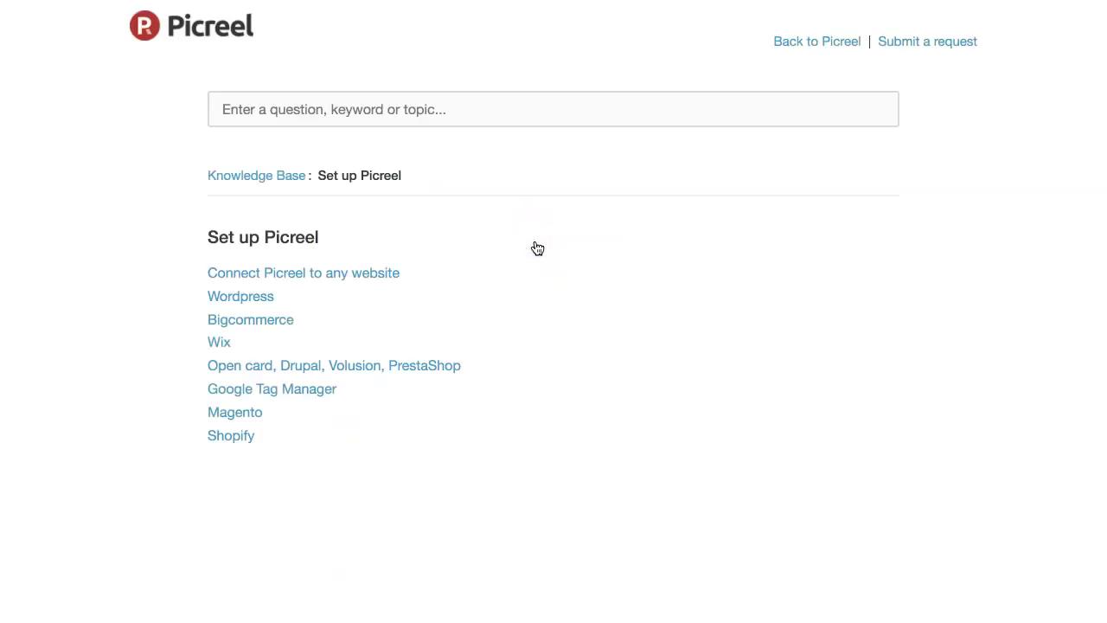
Step: Read the Wordpress install guide, then return and scroll through the Shopify guide
{"action": "left_click", "coordinate": [245, 299]}
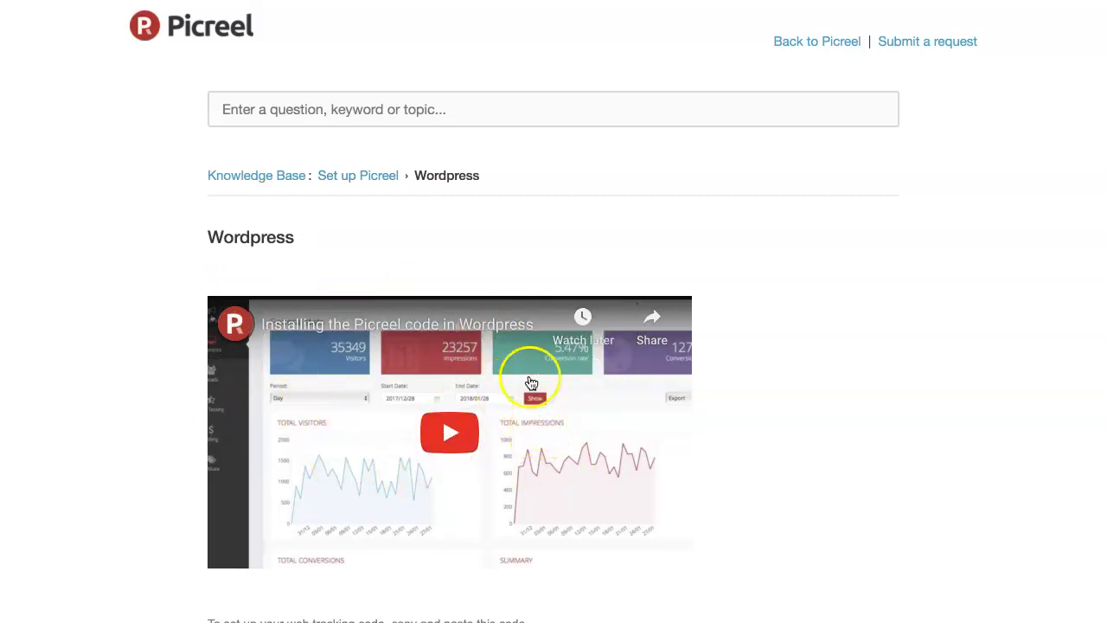
{"action": "left_click", "coordinate": [364, 178]}
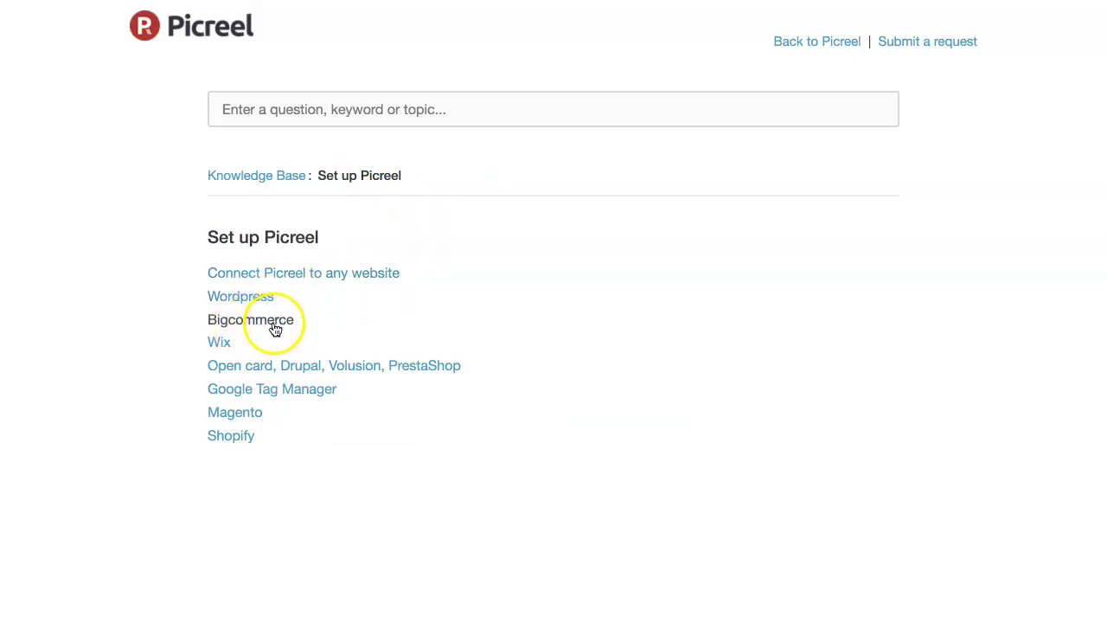
{"action": "left_click", "coordinate": [230, 437]}
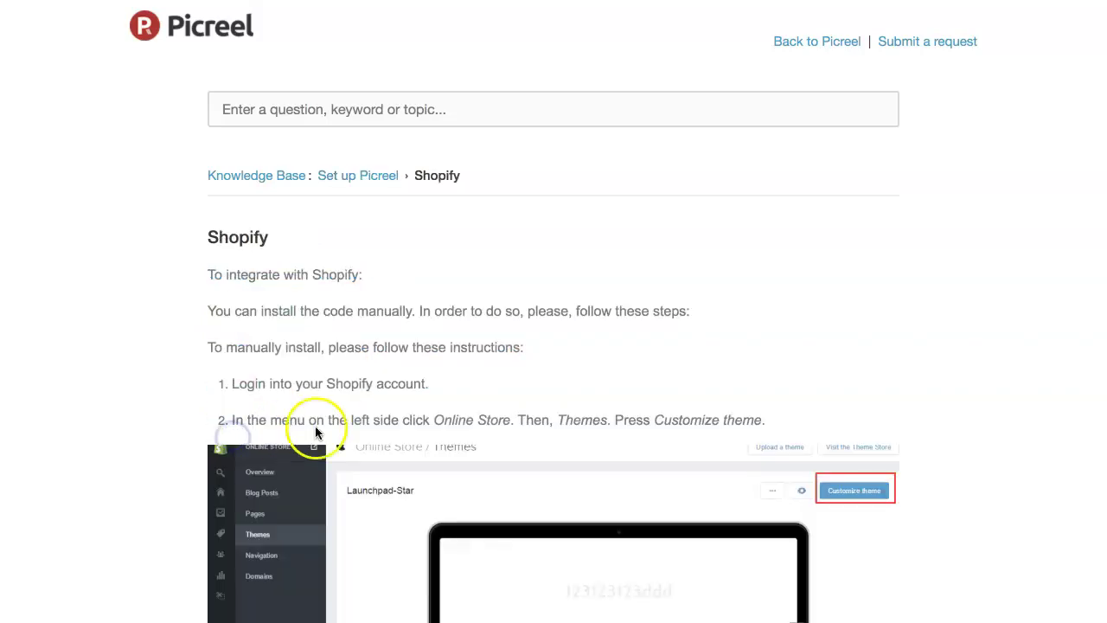
{"action": "scroll", "coordinate": [394, 455], "scroll_direction": "down", "scroll_amount": 5}
{"action": "scroll", "coordinate": [394, 455], "scroll_direction": "up", "scroll_amount": 5}
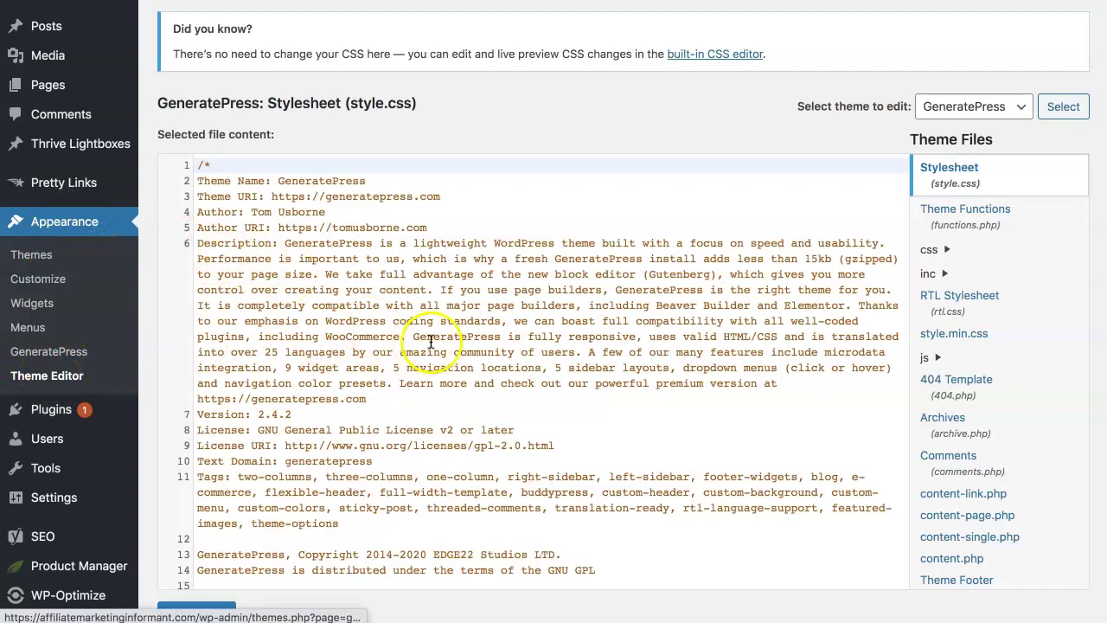
Step: Place the Picreel script above </body> in GeneratePress footer.php and update the file
{"action": "left_click", "coordinate": [502, 310]}
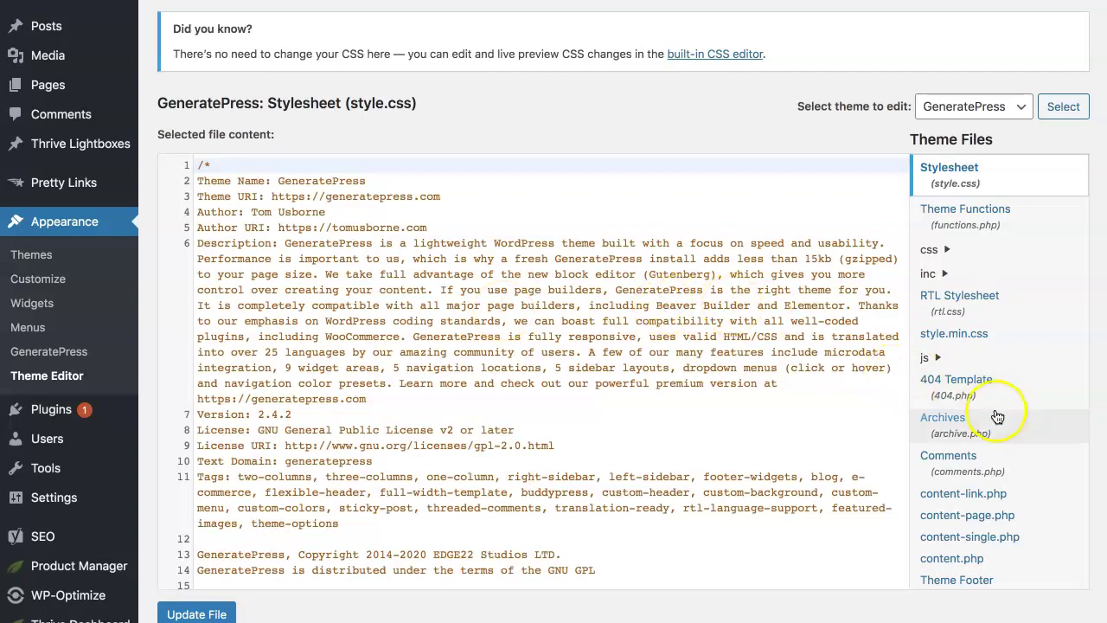
{"action": "scroll", "coordinate": [998, 351], "scroll_direction": "down", "scroll_amount": 3}
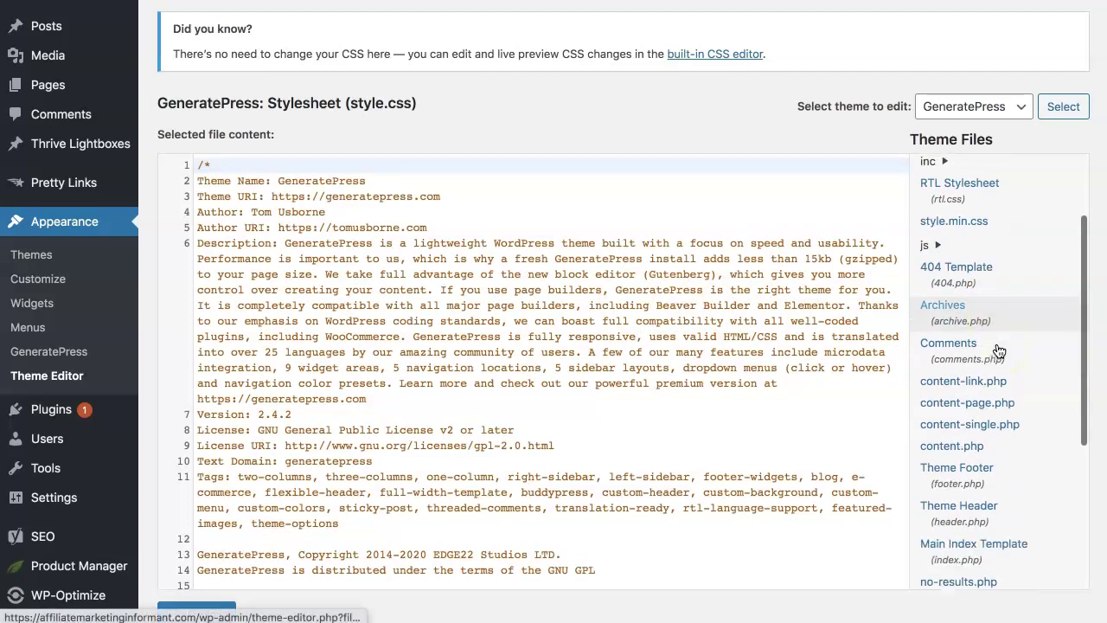
{"action": "scroll", "coordinate": [998, 350], "scroll_direction": "down", "scroll_amount": 3}
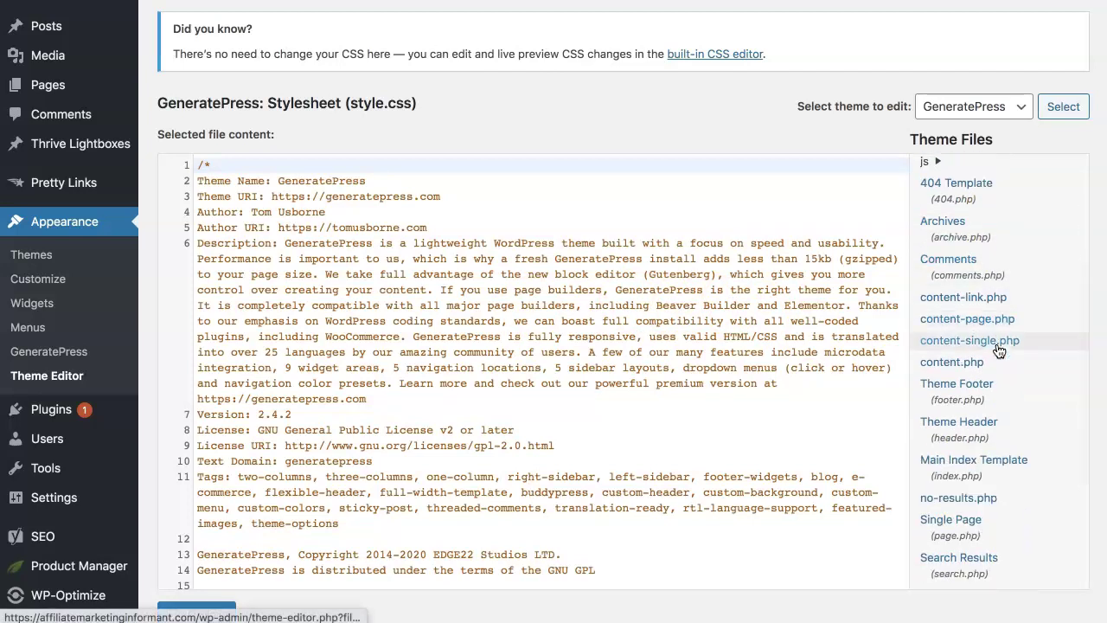
{"action": "scroll", "coordinate": [999, 350], "scroll_direction": "down", "scroll_amount": 5}
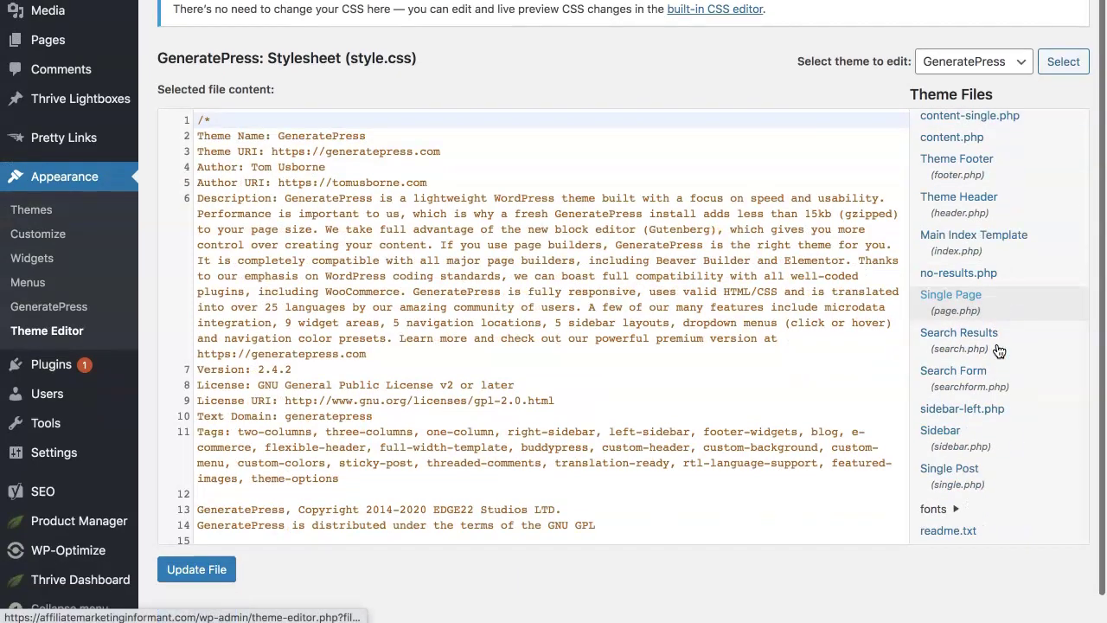
{"action": "scroll", "coordinate": [1003, 256], "scroll_direction": "up", "scroll_amount": 1}
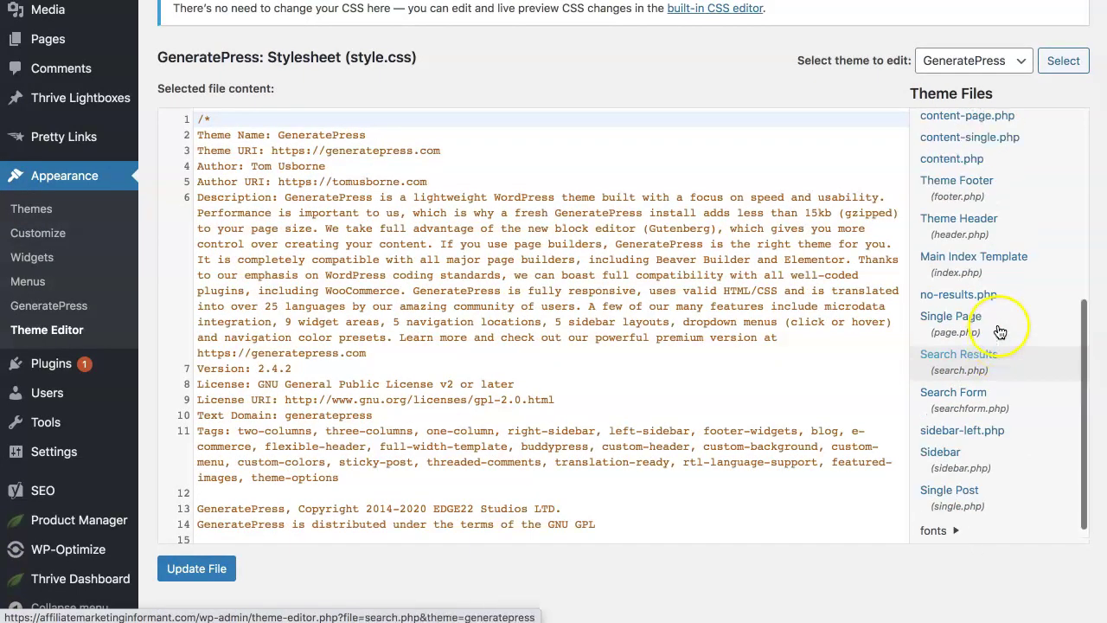
{"action": "left_click", "coordinate": [959, 187]}
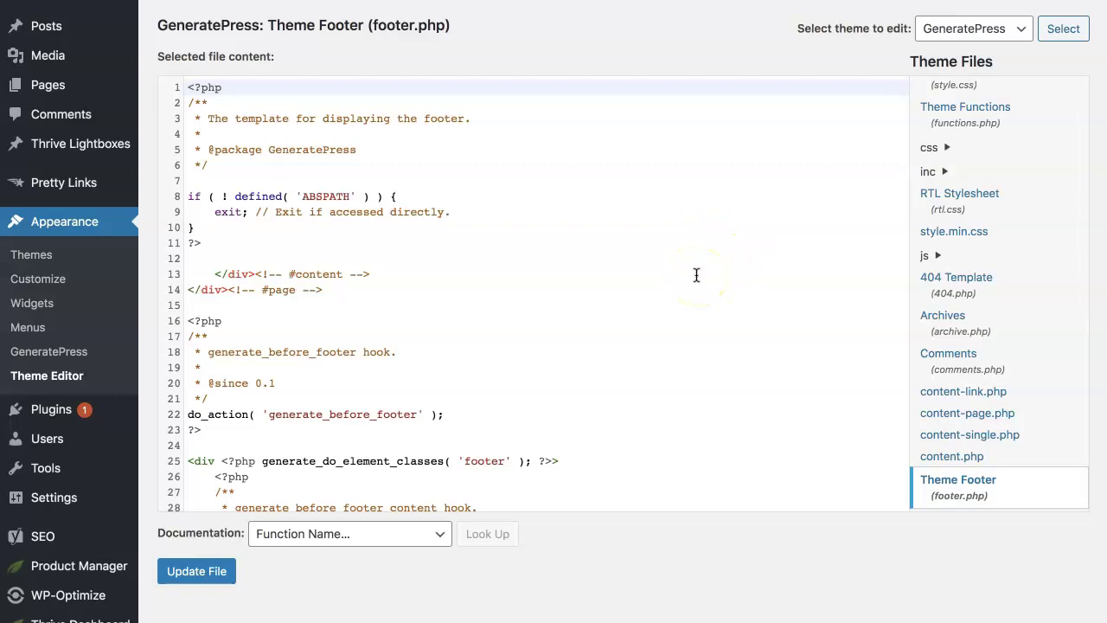
{"action": "scroll", "coordinate": [696, 275], "scroll_direction": "down", "scroll_amount": 12}
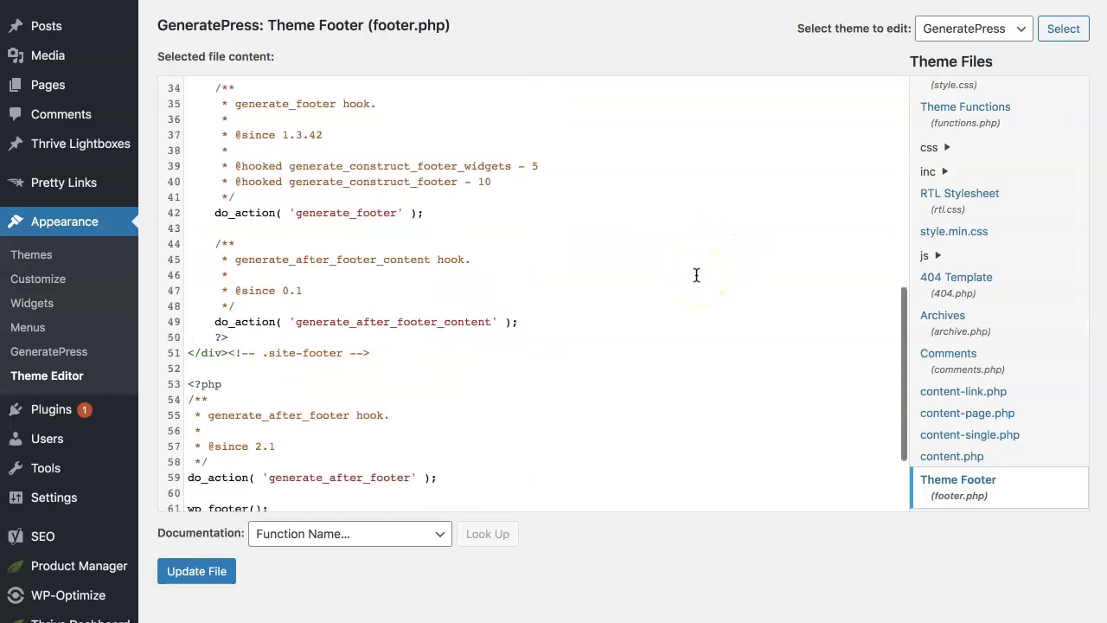
{"action": "scroll", "coordinate": [696, 275], "scroll_direction": "down", "scroll_amount": 2}
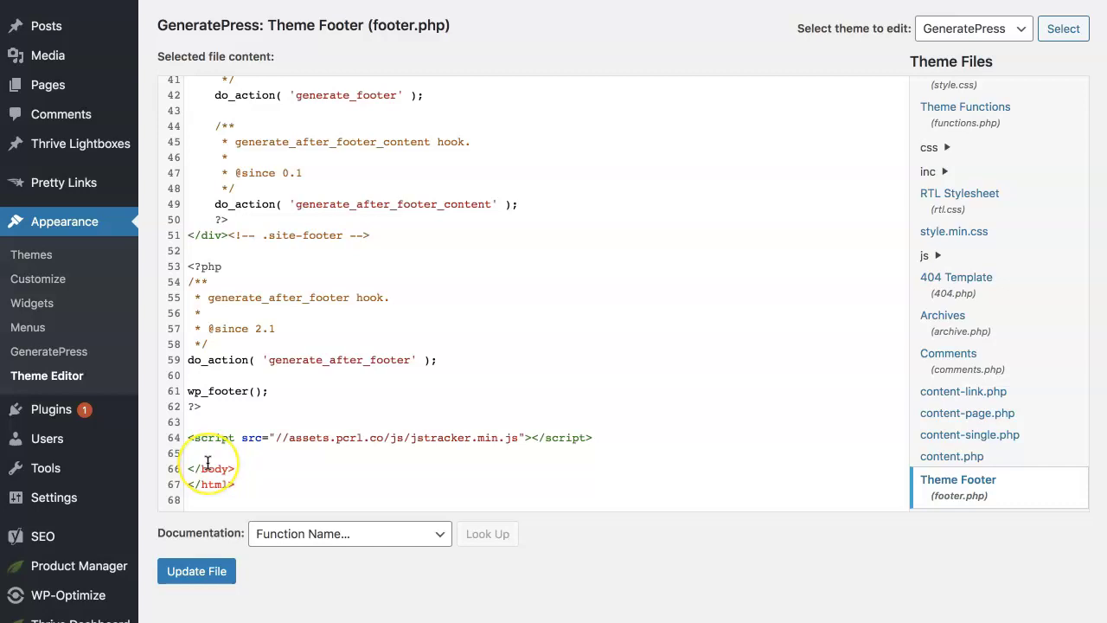
{"action": "left_click", "coordinate": [316, 434]}
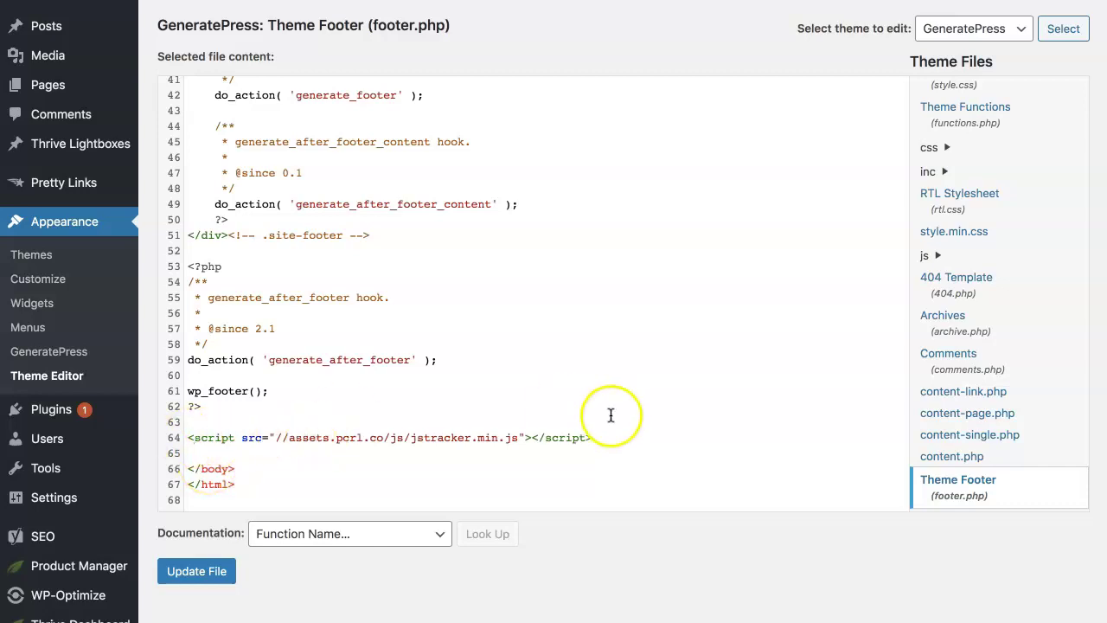
{"action": "left_click", "coordinate": [197, 571]}
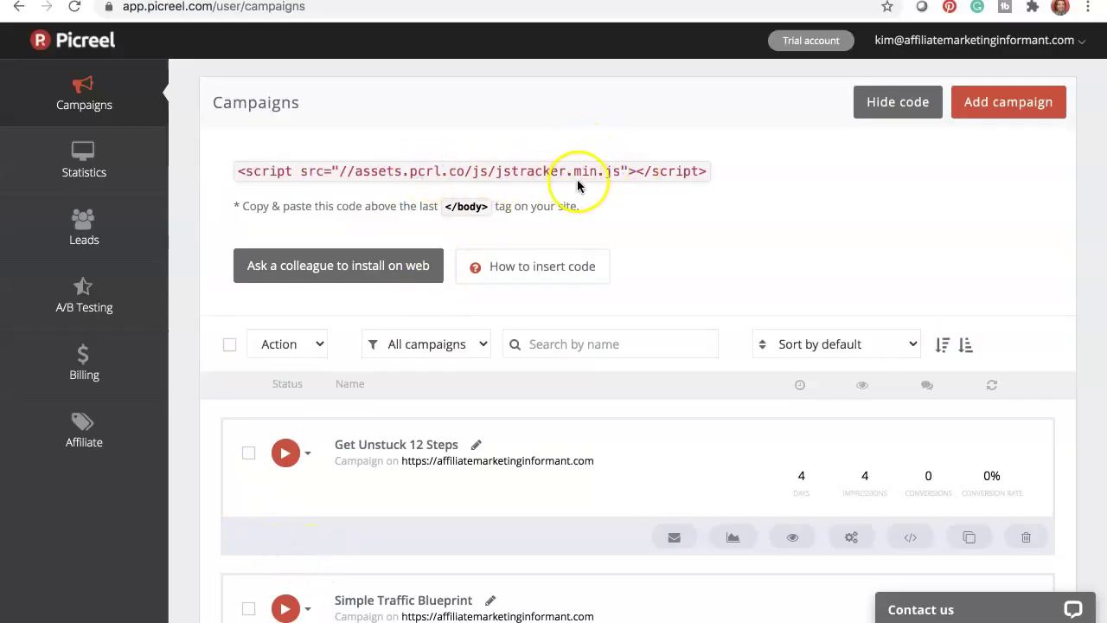
Step: Hide the tracking code panel and open Leads to see the United Kingdom lead
{"action": "left_click", "coordinate": [896, 104]}
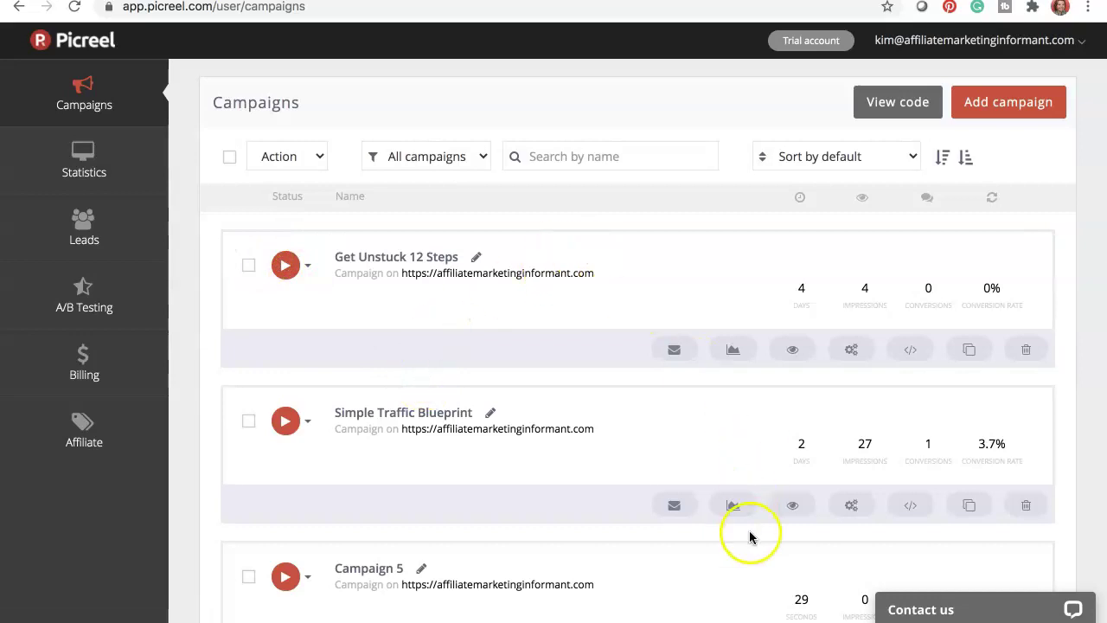
{"action": "left_click", "coordinate": [82, 224]}
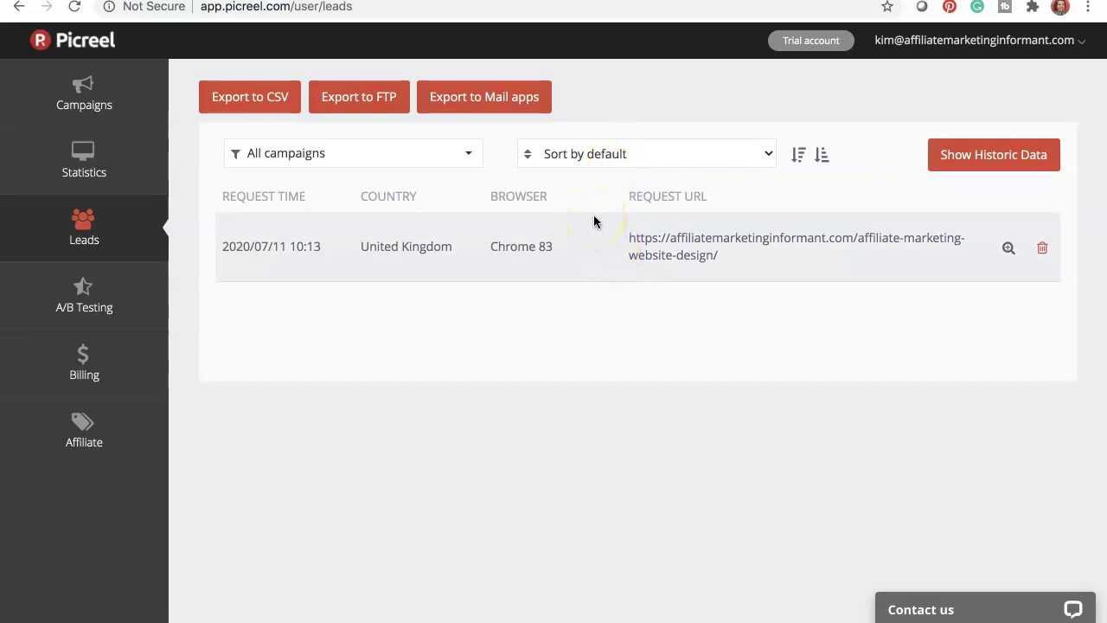
Step: Open the mail-app export integrations and look over the AWeber and GetResponse settings
{"action": "left_click", "coordinate": [472, 96]}
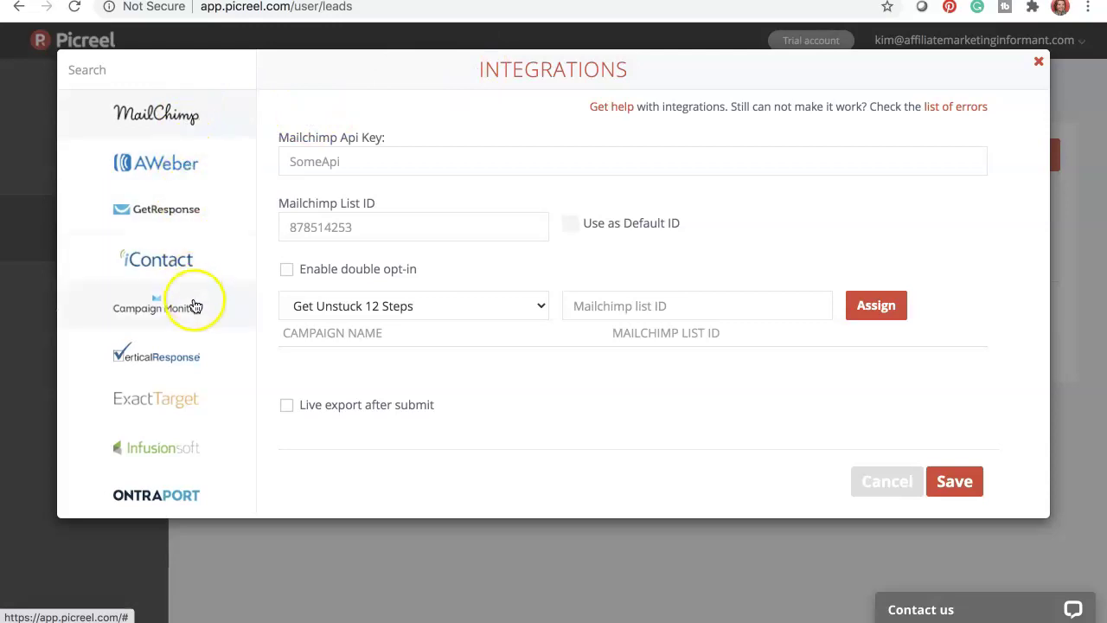
{"action": "scroll", "coordinate": [190, 351], "scroll_direction": "down", "scroll_amount": 2}
{"action": "scroll", "coordinate": [188, 352], "scroll_direction": "down", "scroll_amount": 8}
{"action": "scroll", "coordinate": [189, 352], "scroll_direction": "down", "scroll_amount": 5}
{"action": "scroll", "coordinate": [189, 352], "scroll_direction": "down", "scroll_amount": 1}
{"action": "scroll", "coordinate": [188, 352], "scroll_direction": "up", "scroll_amount": 15}
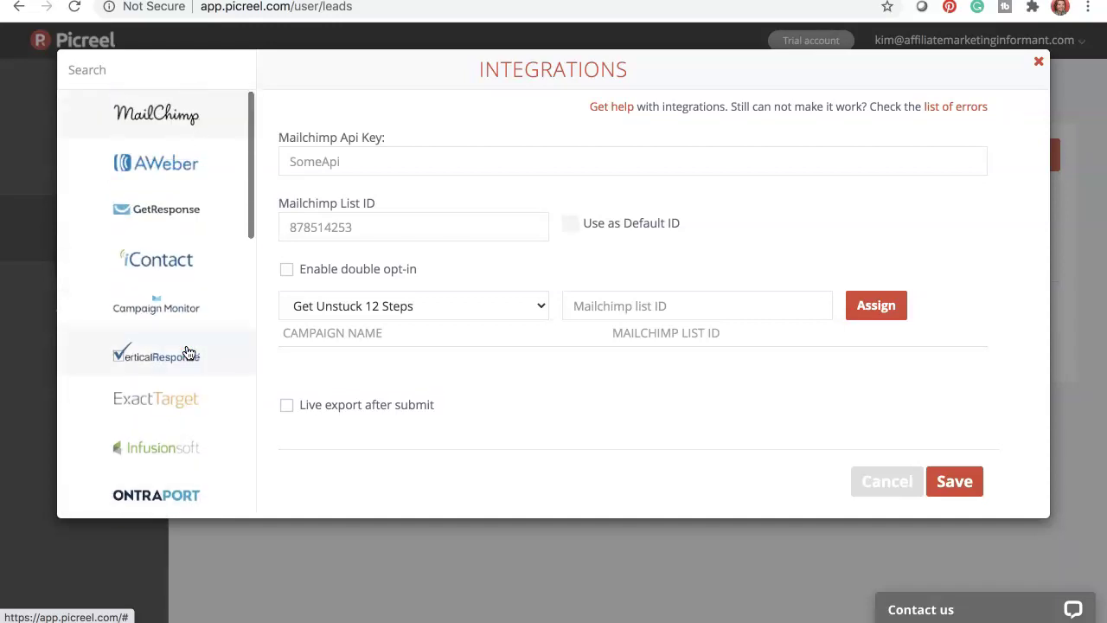
{"action": "left_click", "coordinate": [167, 167]}
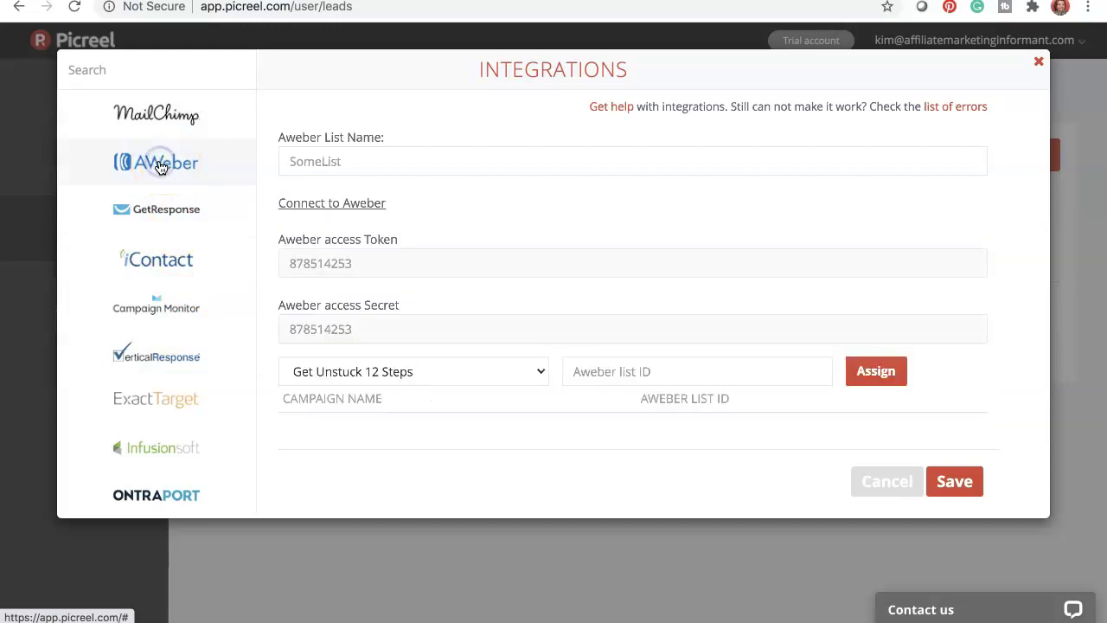
{"action": "left_click", "coordinate": [177, 208]}
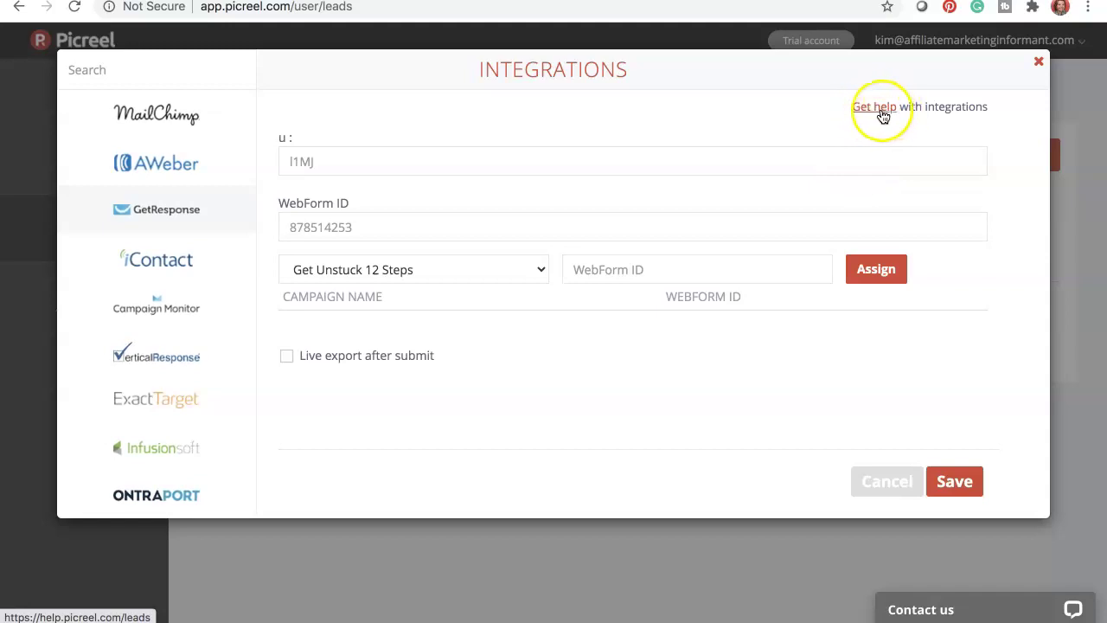
Step: Read the GetResponse help article, then close the integrations window
{"action": "left_click", "coordinate": [876, 110]}
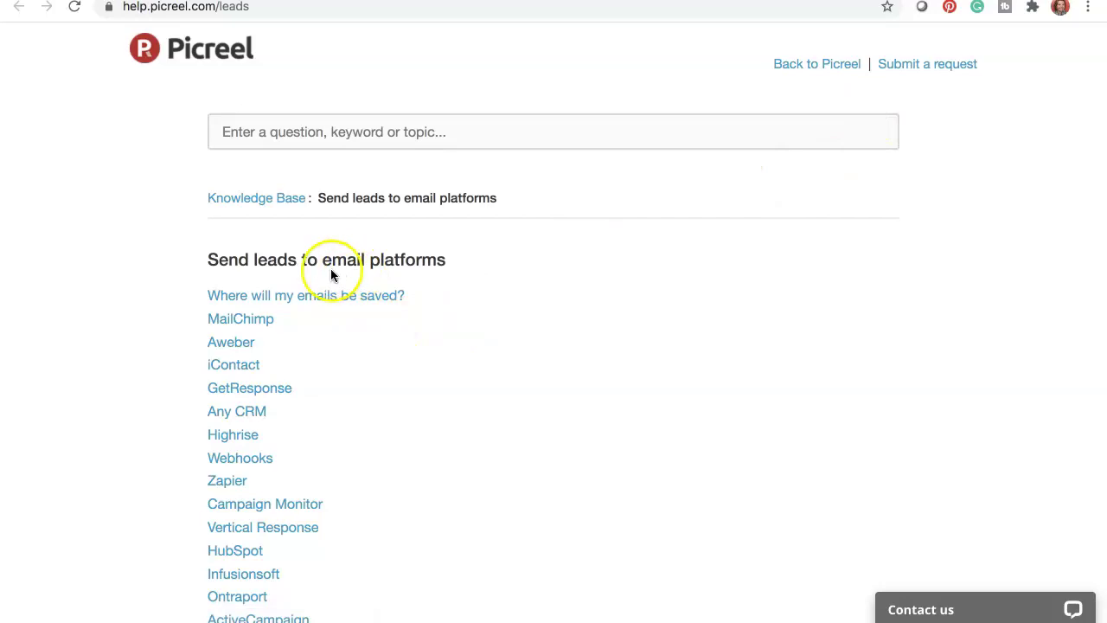
{"action": "left_click", "coordinate": [257, 389]}
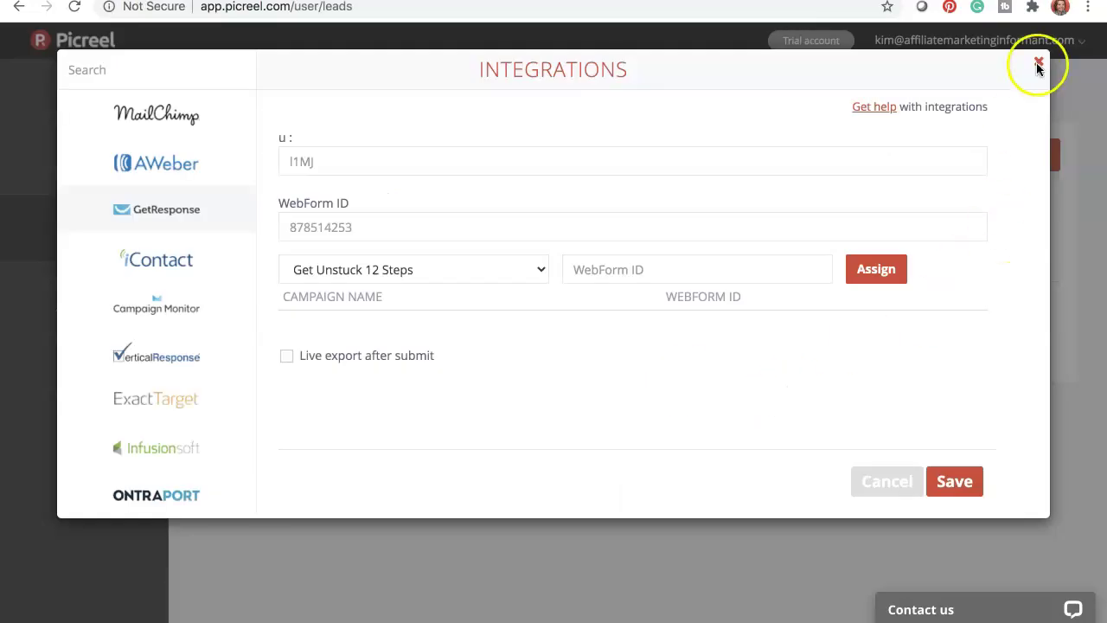
{"action": "left_click", "coordinate": [1038, 64]}
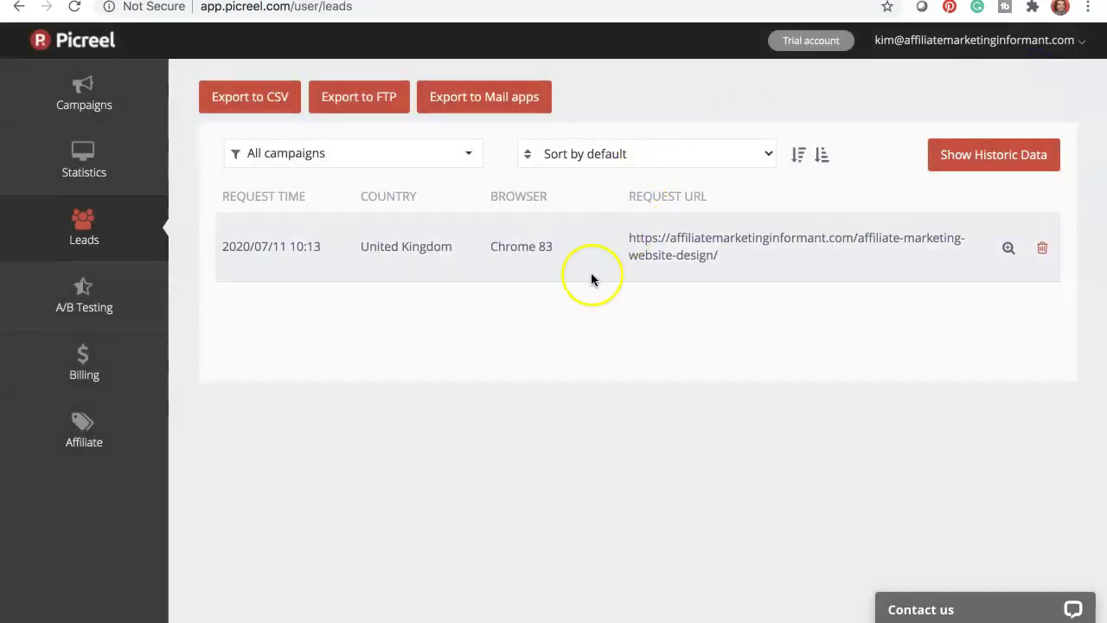
Step: Check the Simple Traffic Blueprint test statistics, where design B converted 1 of 10 impressions, then return to the list
{"action": "left_click", "coordinate": [87, 294]}
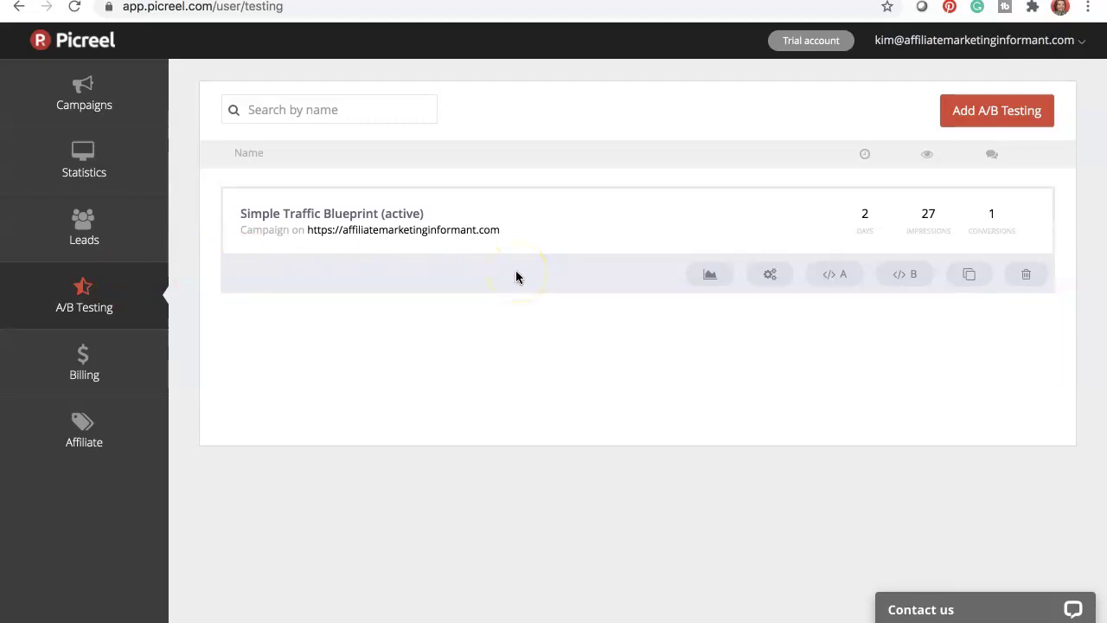
{"action": "left_click", "coordinate": [710, 275]}
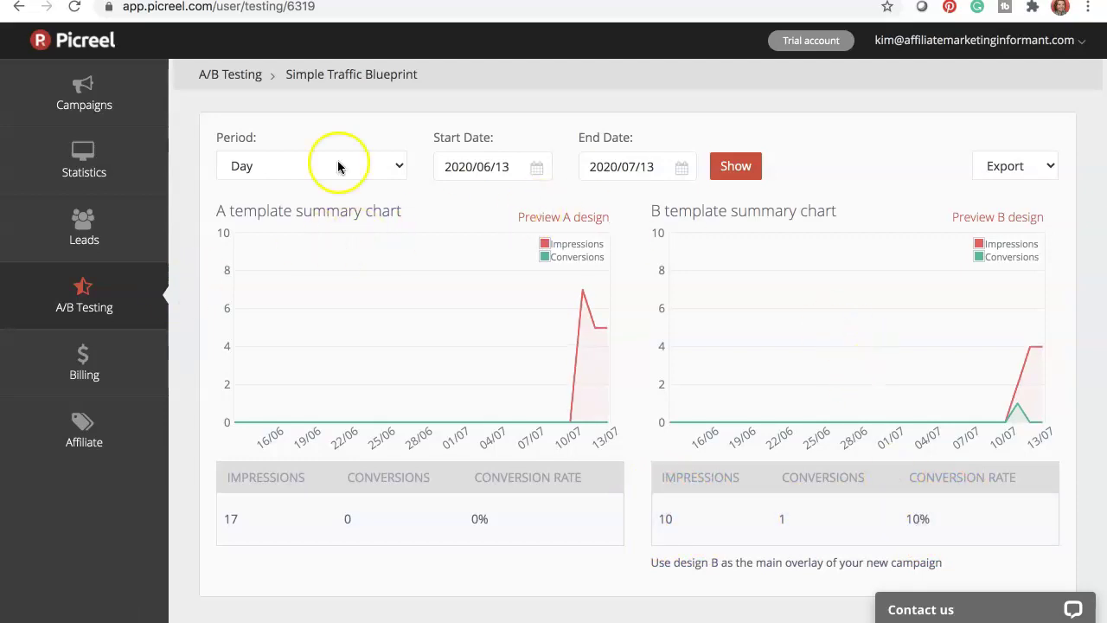
{"action": "left_click", "coordinate": [240, 76]}
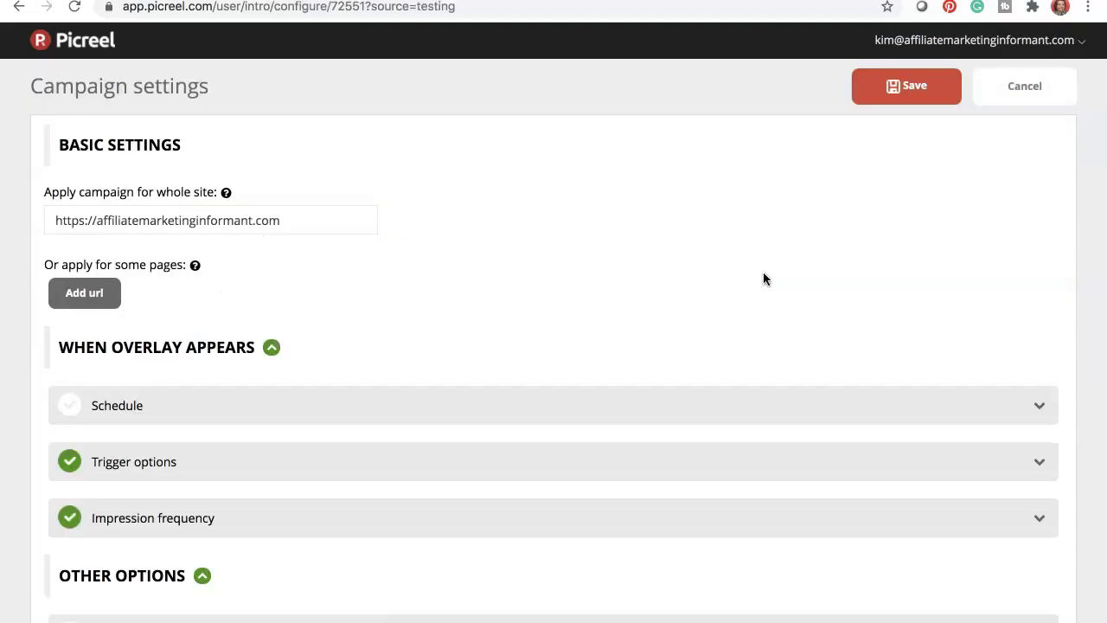
Step: Change Exit Offers Sensitivity under Trigger options from High to Low and save the settings
{"action": "scroll", "coordinate": [679, 343], "scroll_direction": "down", "scroll_amount": 3}
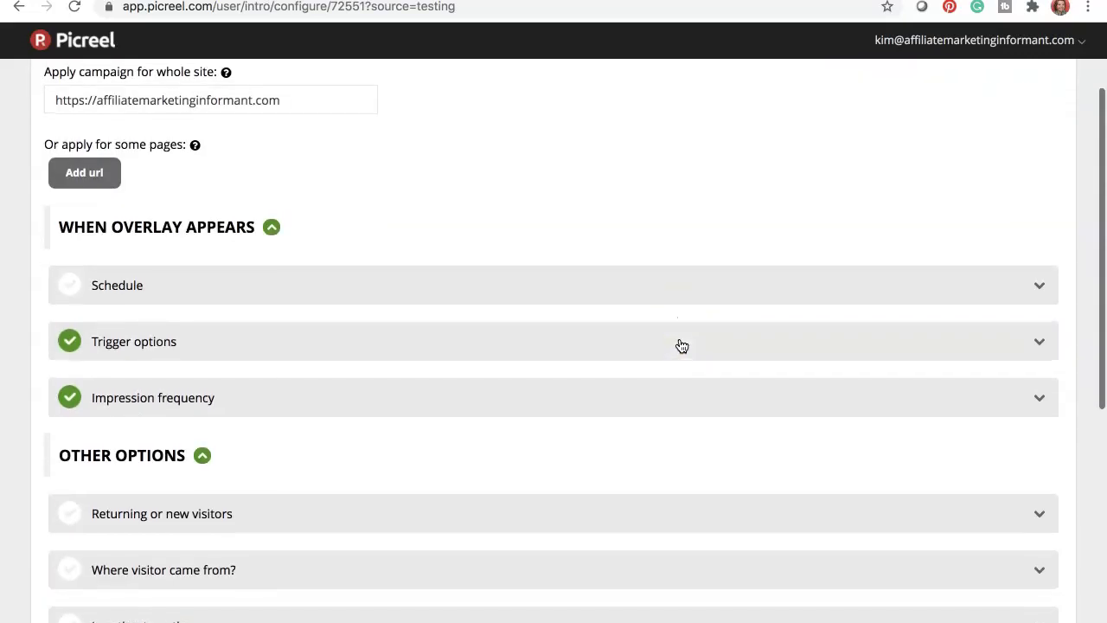
{"action": "left_click", "coordinate": [326, 344]}
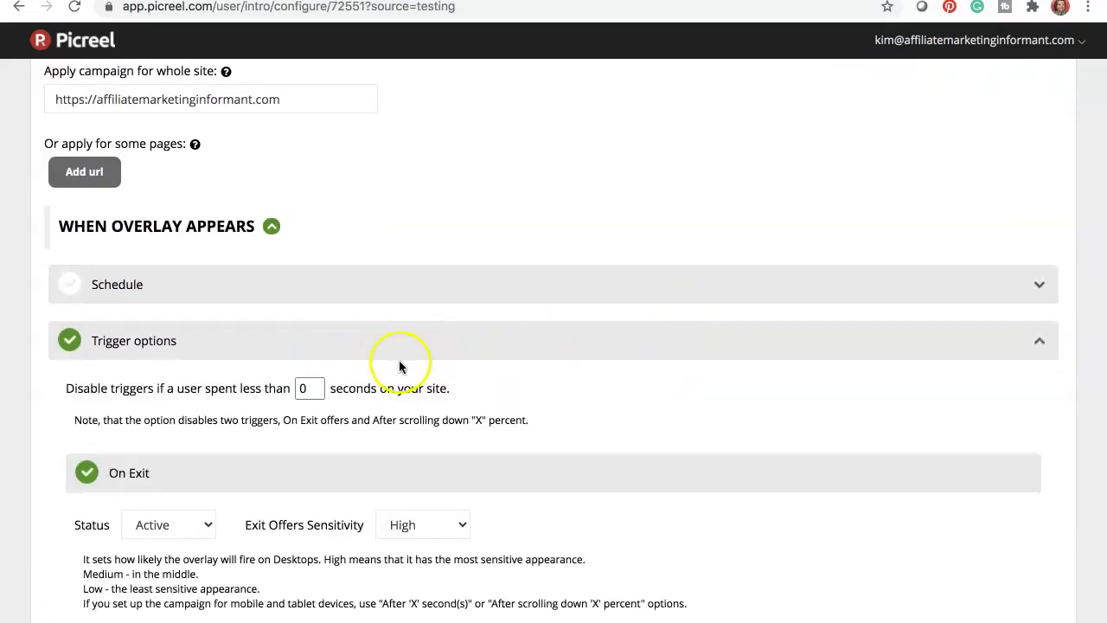
{"action": "scroll", "coordinate": [400, 366], "scroll_direction": "down", "scroll_amount": 4}
{"action": "scroll", "coordinate": [401, 366], "scroll_direction": "down", "scroll_amount": 1}
{"action": "left_click", "coordinate": [422, 303]}
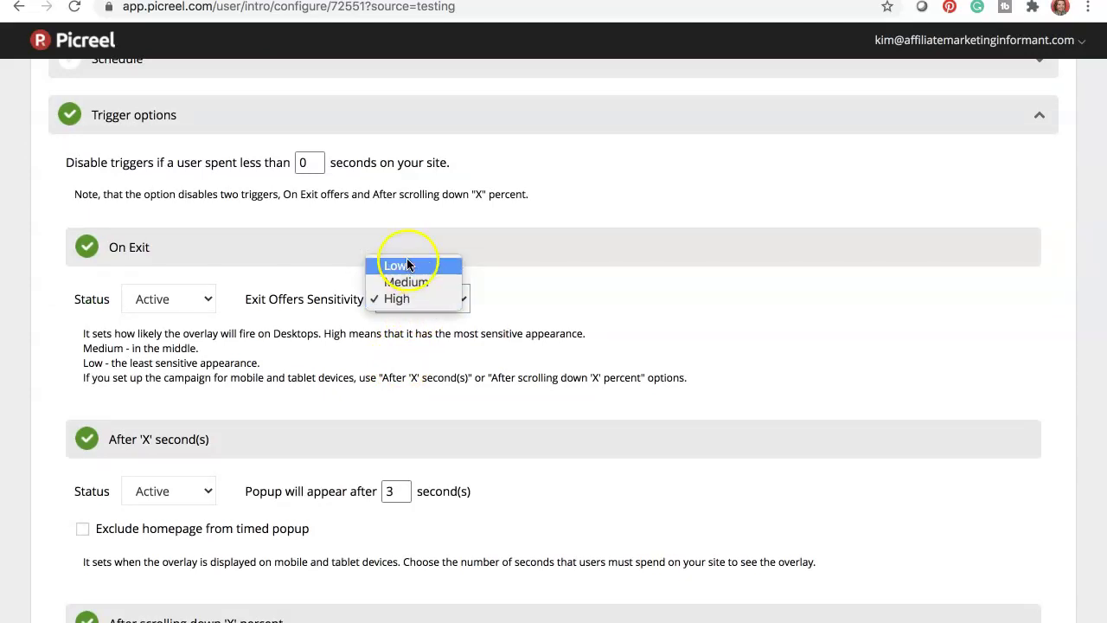
{"action": "left_click", "coordinate": [409, 265]}
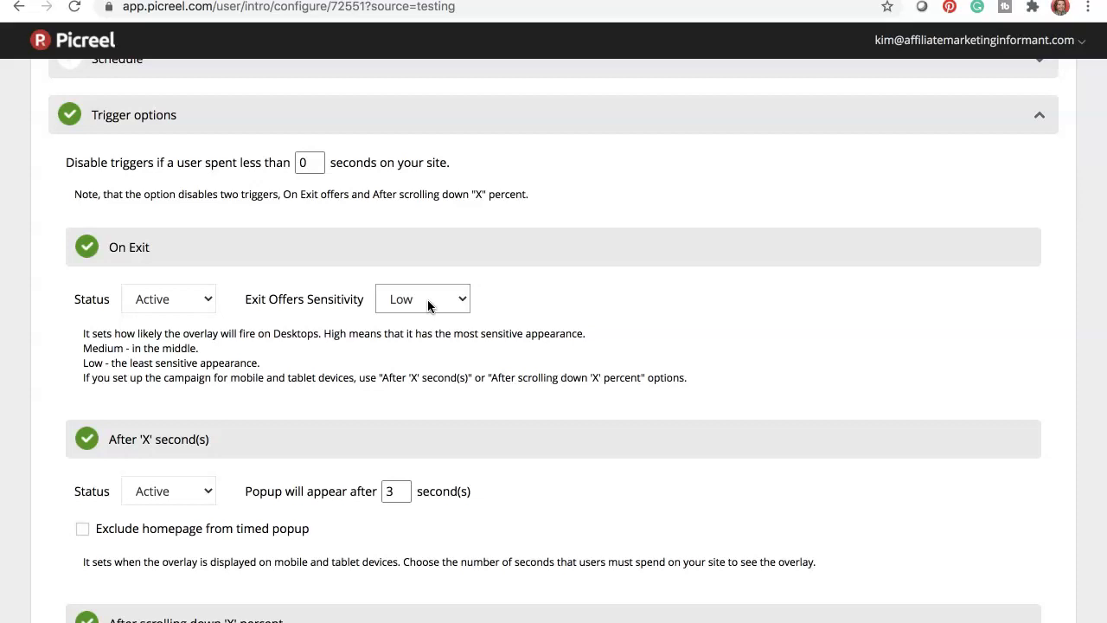
{"action": "scroll", "coordinate": [427, 299], "scroll_direction": "up", "scroll_amount": 5}
{"action": "left_click", "coordinate": [915, 87]}
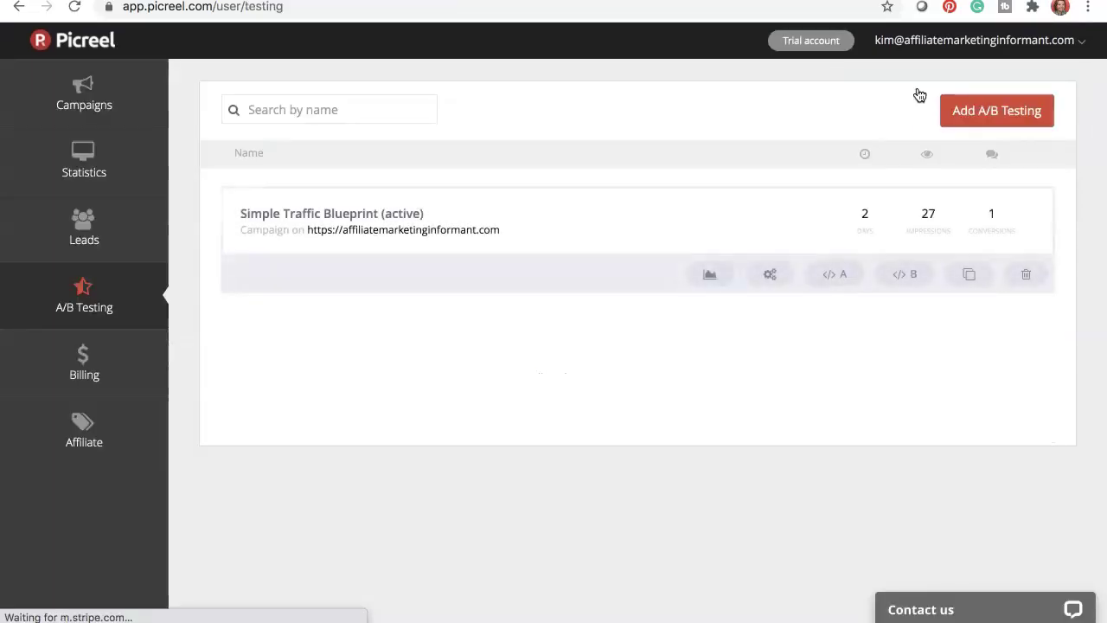
{"action": "left_click", "coordinate": [834, 274]}
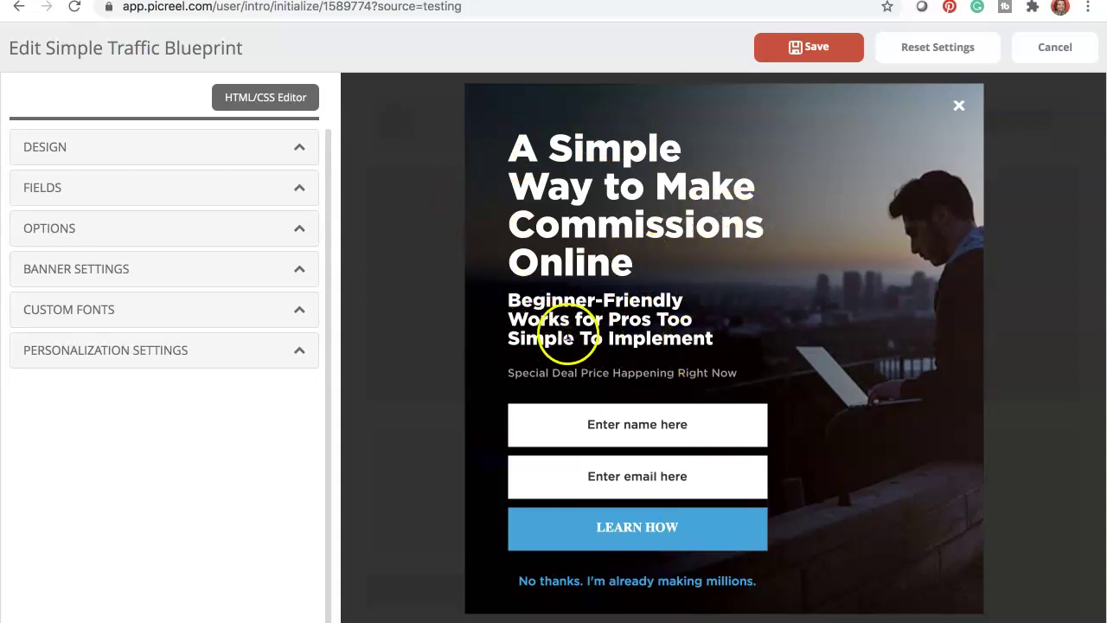
{"action": "left_click", "coordinate": [1057, 50]}
{"action": "left_click", "coordinate": [902, 275]}
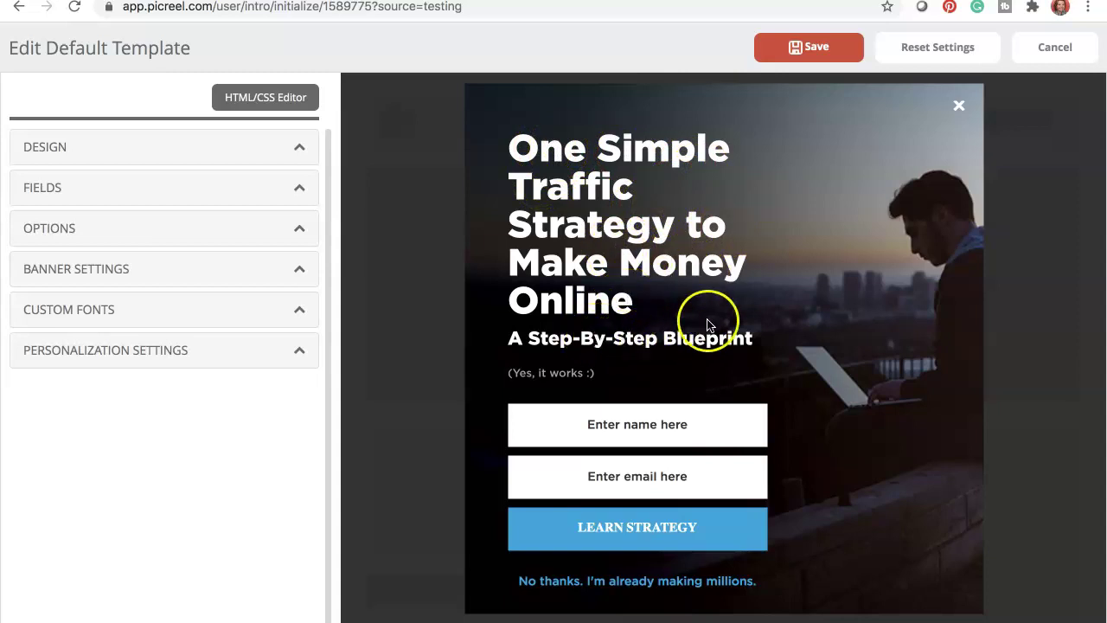
{"action": "left_click", "coordinate": [1053, 47]}
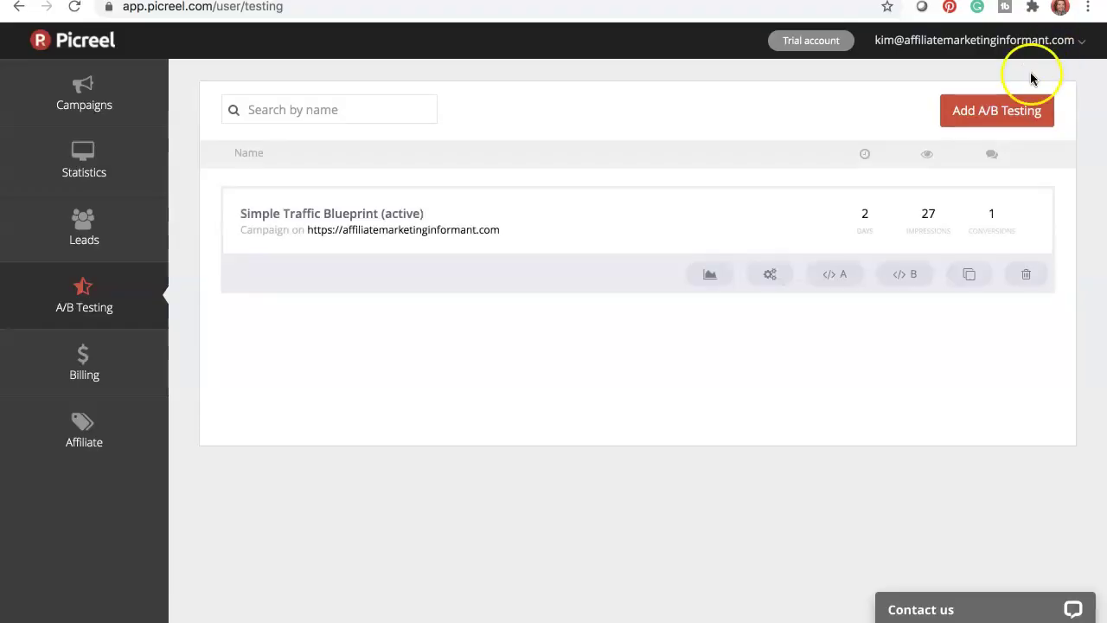
{"action": "left_click", "coordinate": [995, 116]}
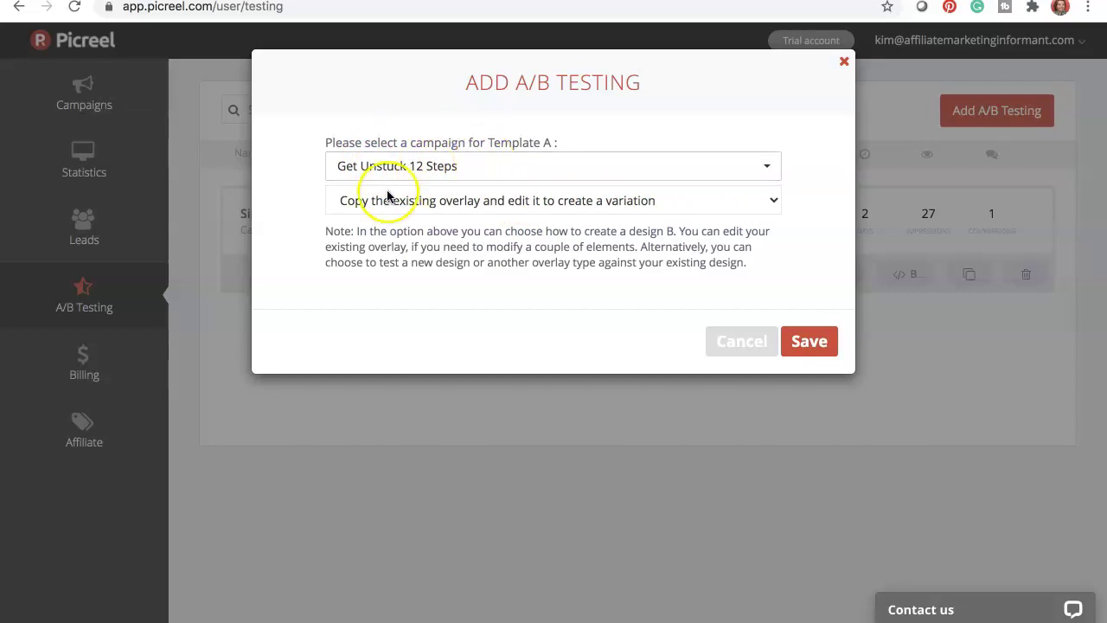
{"action": "left_click", "coordinate": [469, 165]}
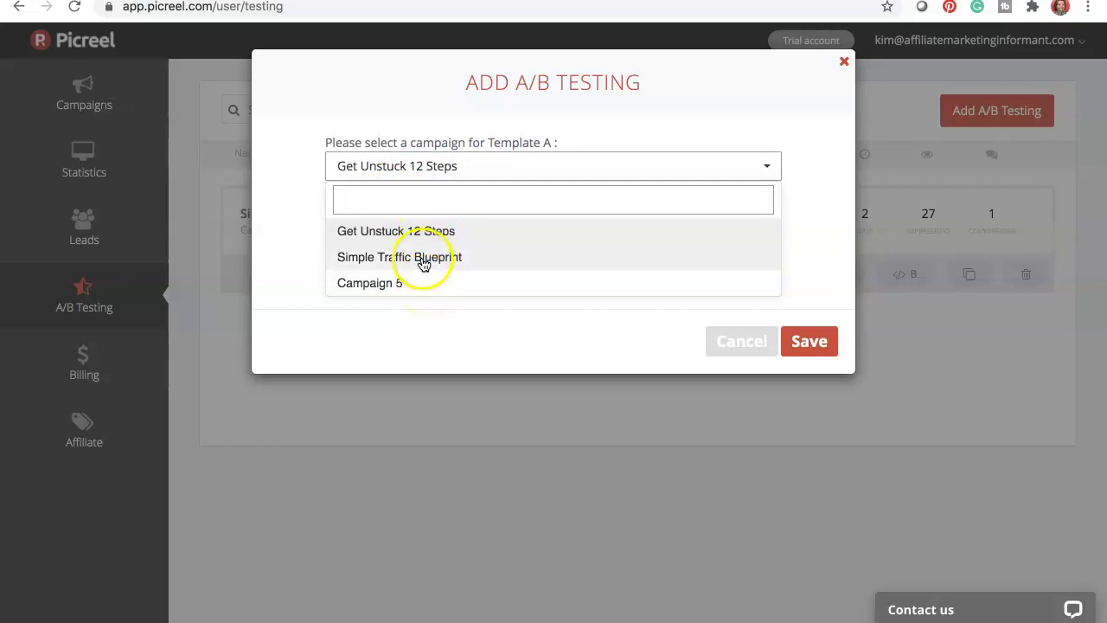
{"action": "left_click", "coordinate": [418, 229]}
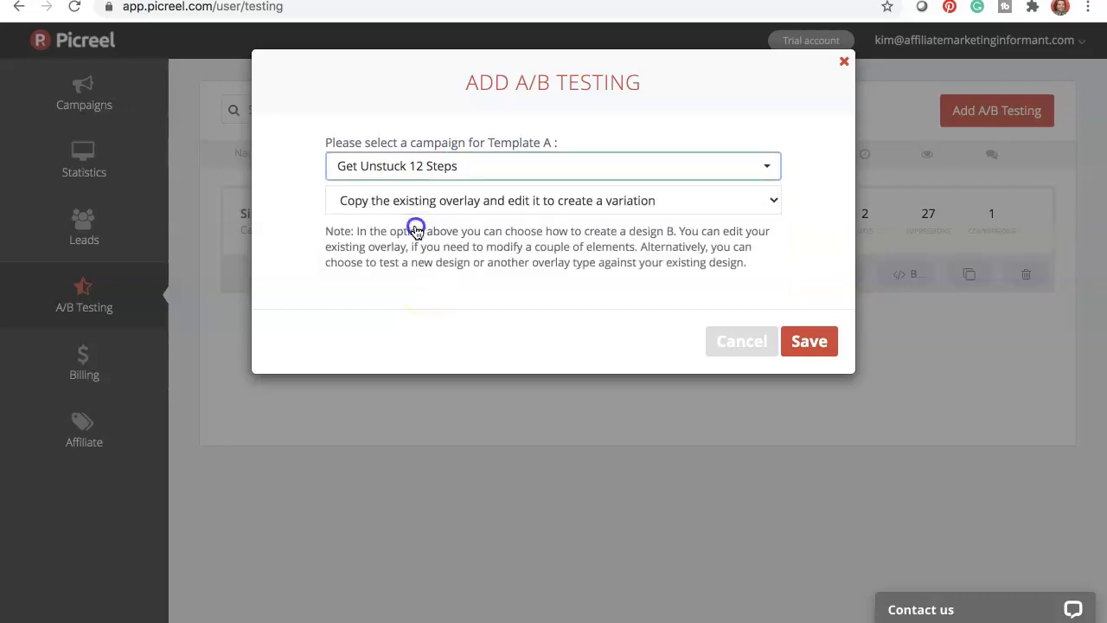
{"action": "left_click", "coordinate": [454, 200]}
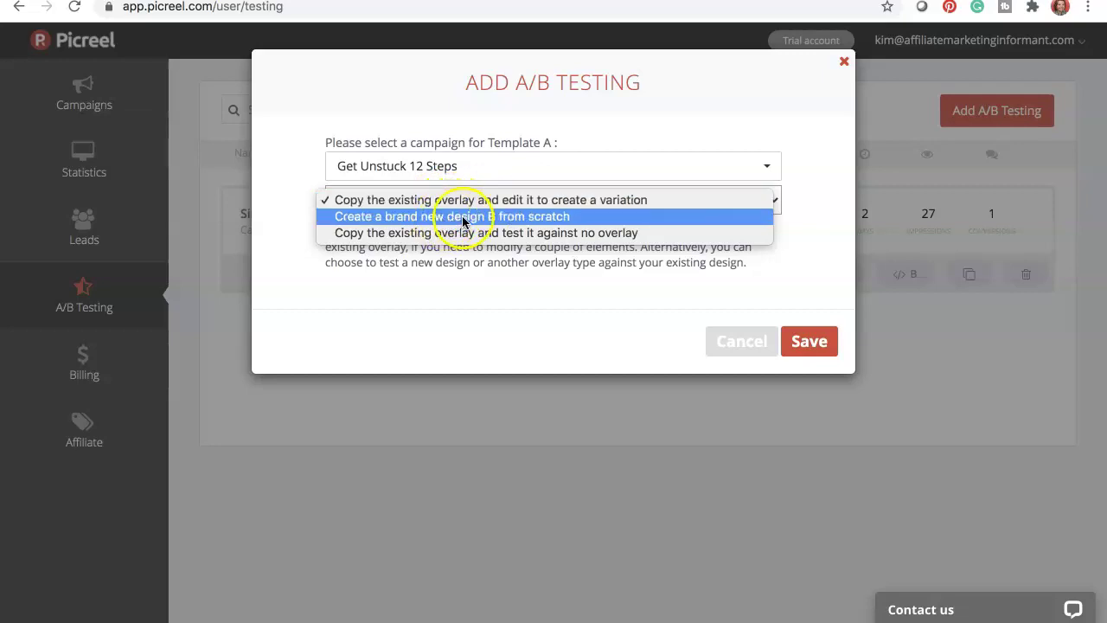
{"action": "left_click", "coordinate": [743, 337]}
{"action": "left_click", "coordinate": [742, 342]}
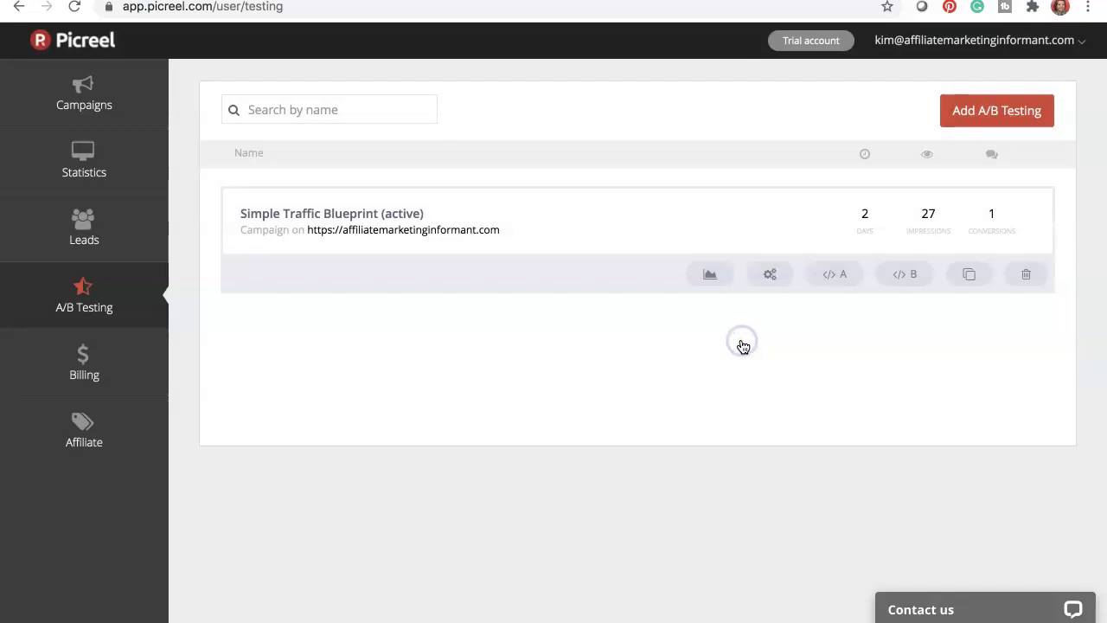
Step: From the Campaigns list, check where a campaign's leads are emailed
{"action": "left_click", "coordinate": [90, 103]}
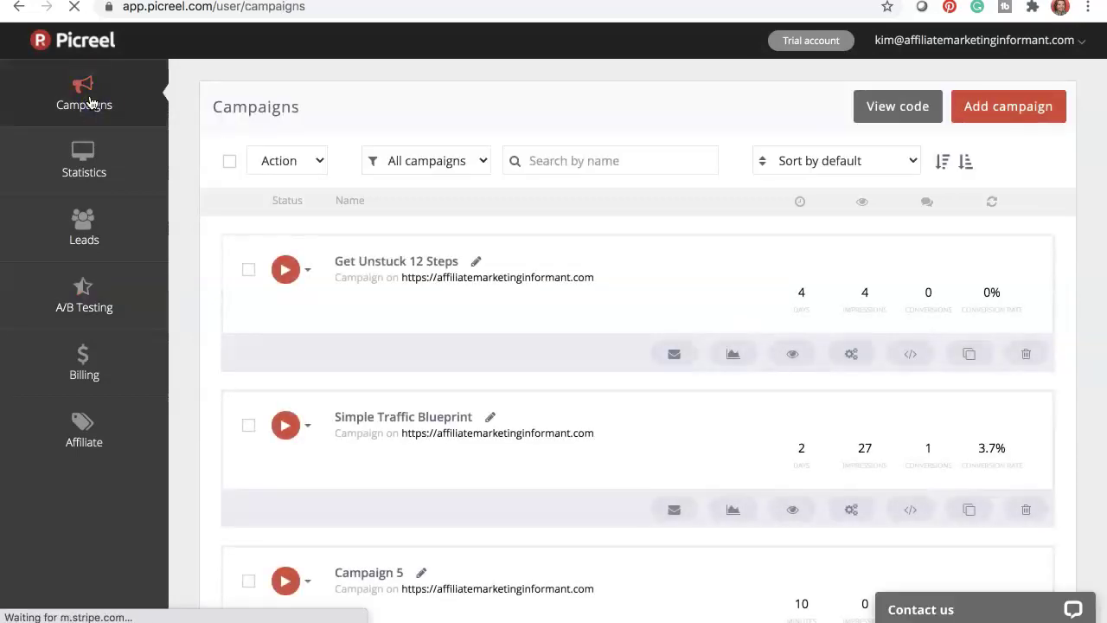
{"action": "scroll", "coordinate": [526, 381], "scroll_direction": "down", "scroll_amount": 2}
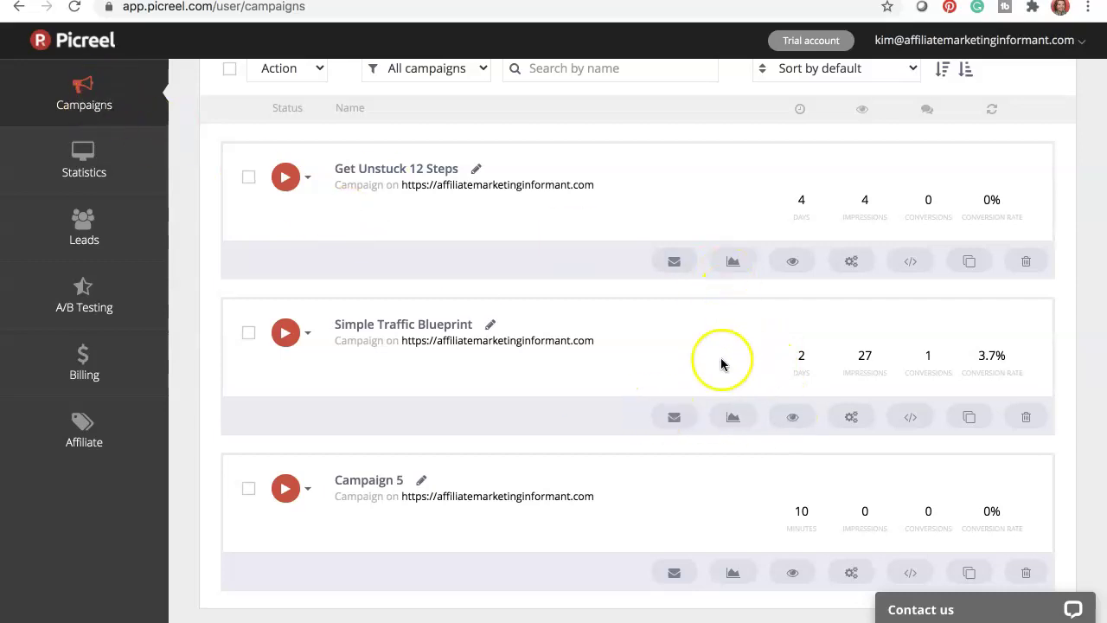
{"action": "left_click", "coordinate": [664, 417]}
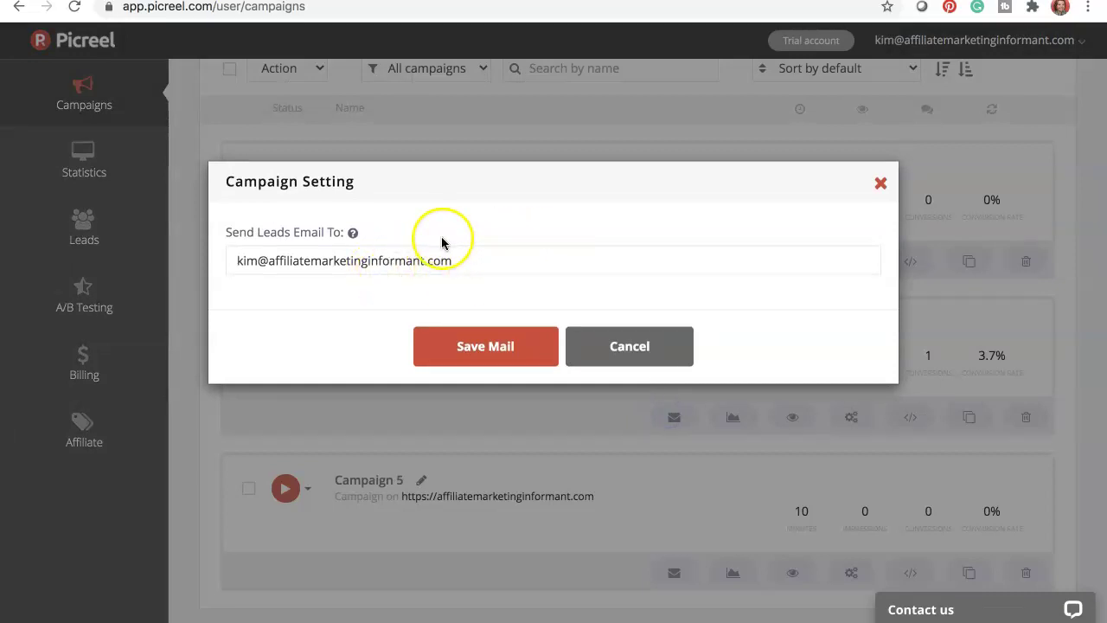
{"action": "left_click", "coordinate": [880, 182]}
Step: View the Simple Traffic Blueprint statistics and preview the Get Unstuck 12 Steps pop-up
{"action": "left_click", "coordinate": [734, 423]}
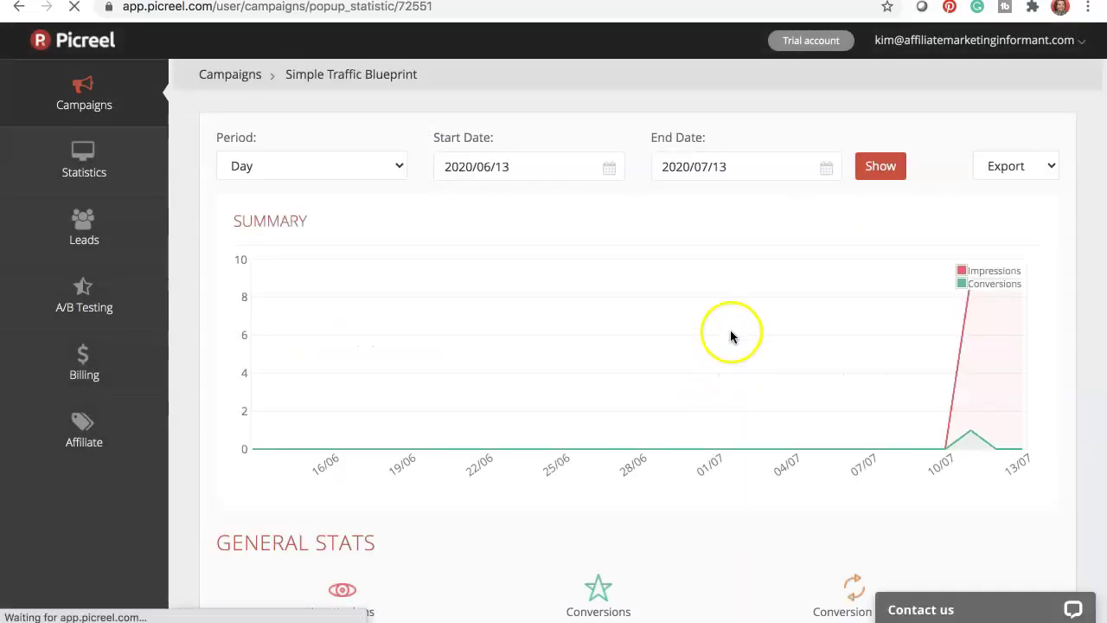
{"action": "left_click", "coordinate": [230, 74]}
{"action": "left_click", "coordinate": [791, 354]}
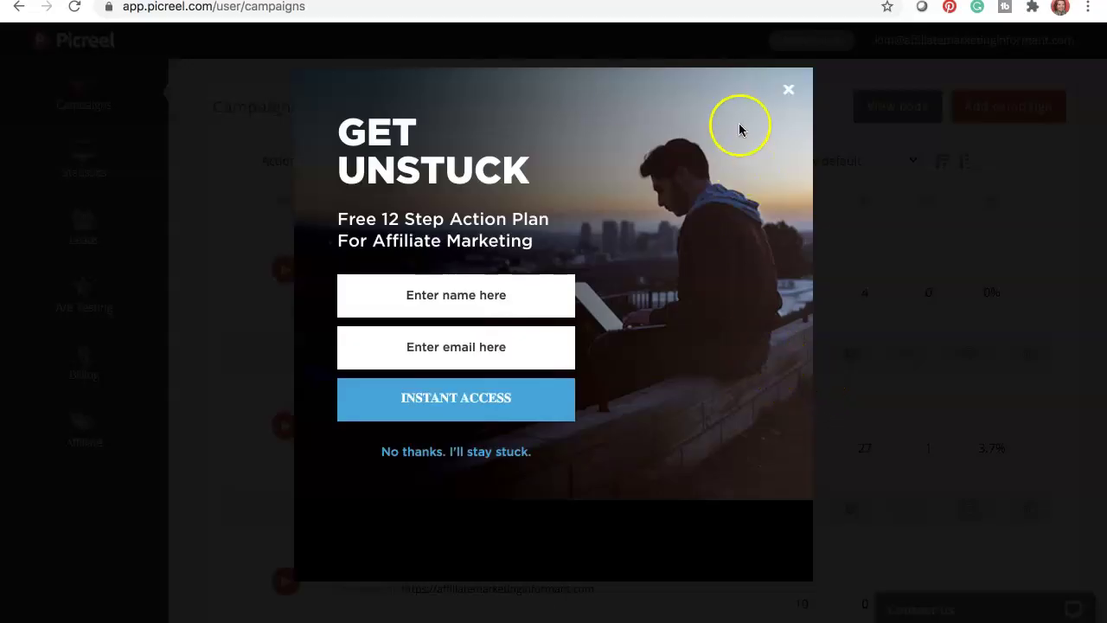
{"action": "left_click", "coordinate": [788, 90]}
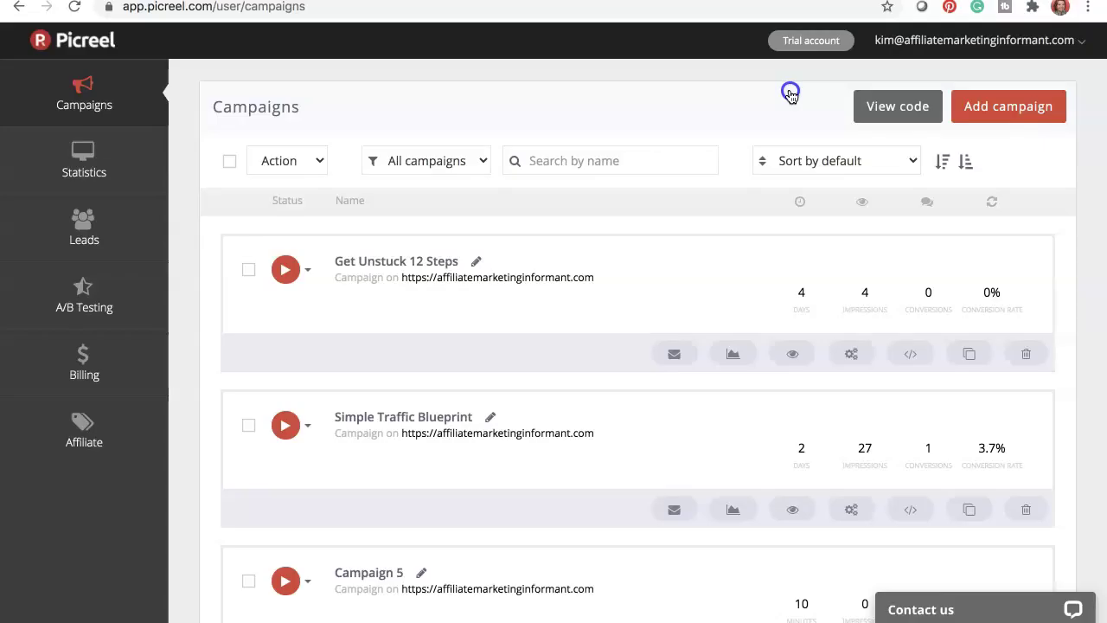
{"action": "left_click", "coordinate": [852, 354]}
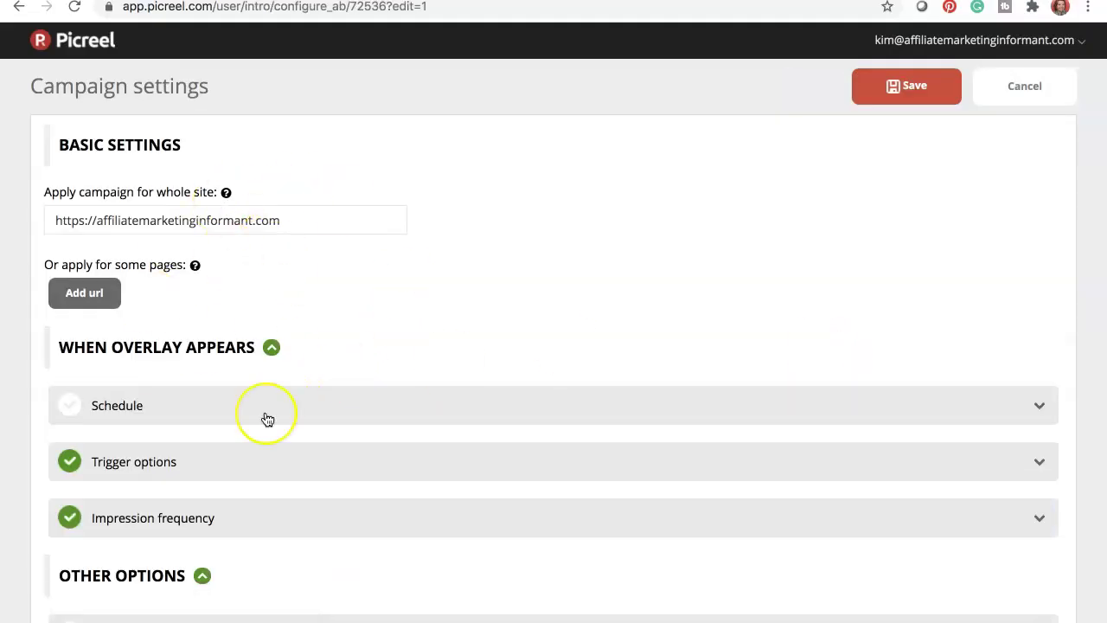
Step: Look through the campaign settings, cancel without saving, and return to the Campaigns list
{"action": "scroll", "coordinate": [267, 419], "scroll_direction": "down", "scroll_amount": 3}
{"action": "scroll", "coordinate": [267, 419], "scroll_direction": "down", "scroll_amount": 5}
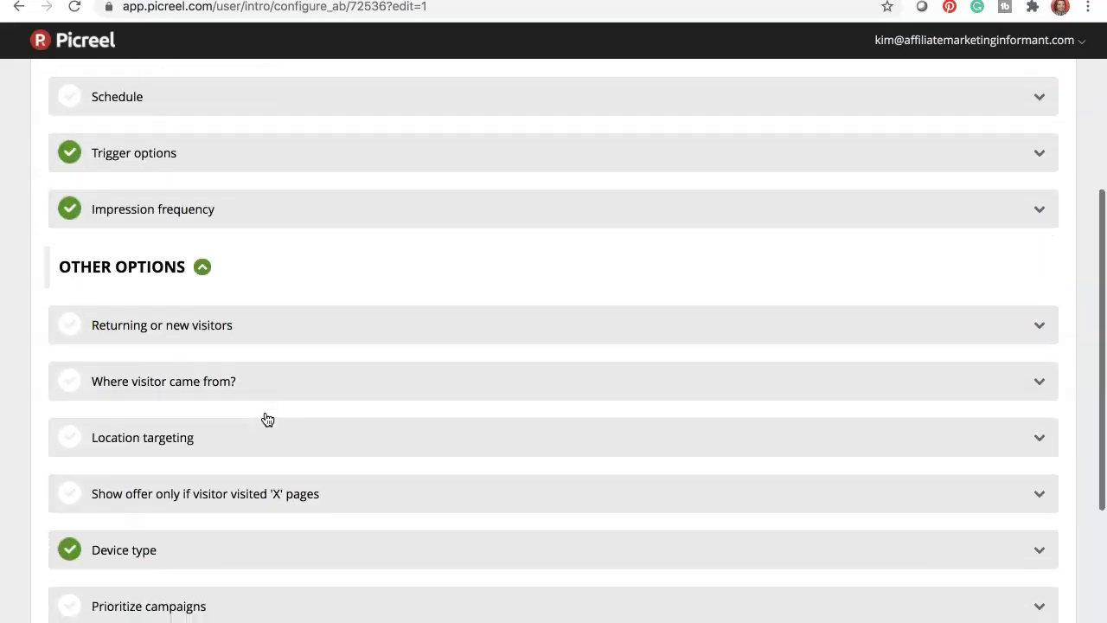
{"action": "scroll", "coordinate": [268, 418], "scroll_direction": "up", "scroll_amount": 4}
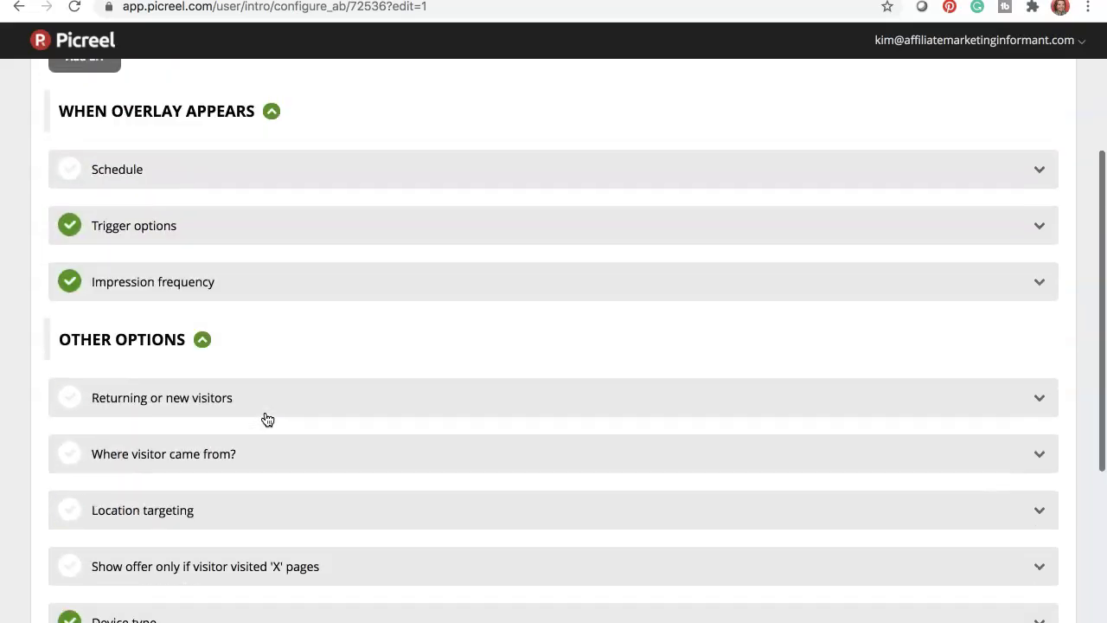
{"action": "scroll", "coordinate": [267, 419], "scroll_direction": "down", "scroll_amount": 3}
{"action": "scroll", "coordinate": [267, 419], "scroll_direction": "up", "scroll_amount": 4}
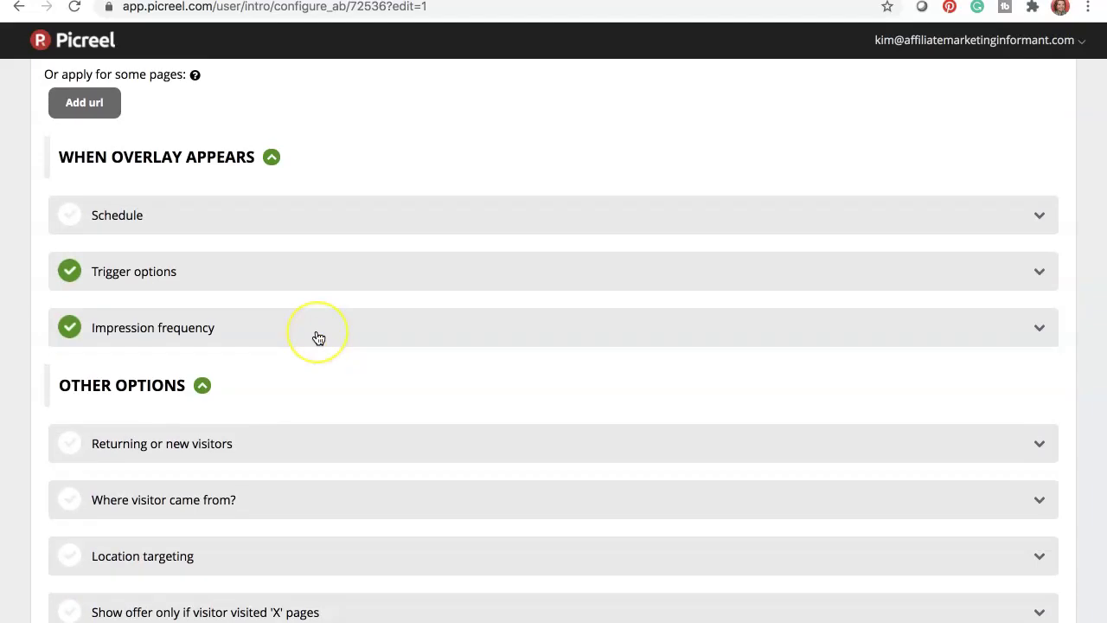
{"action": "scroll", "coordinate": [316, 336], "scroll_direction": "down", "scroll_amount": 4}
{"action": "scroll", "coordinate": [316, 336], "scroll_direction": "down", "scroll_amount": 1}
{"action": "scroll", "coordinate": [316, 336], "scroll_direction": "up", "scroll_amount": 8}
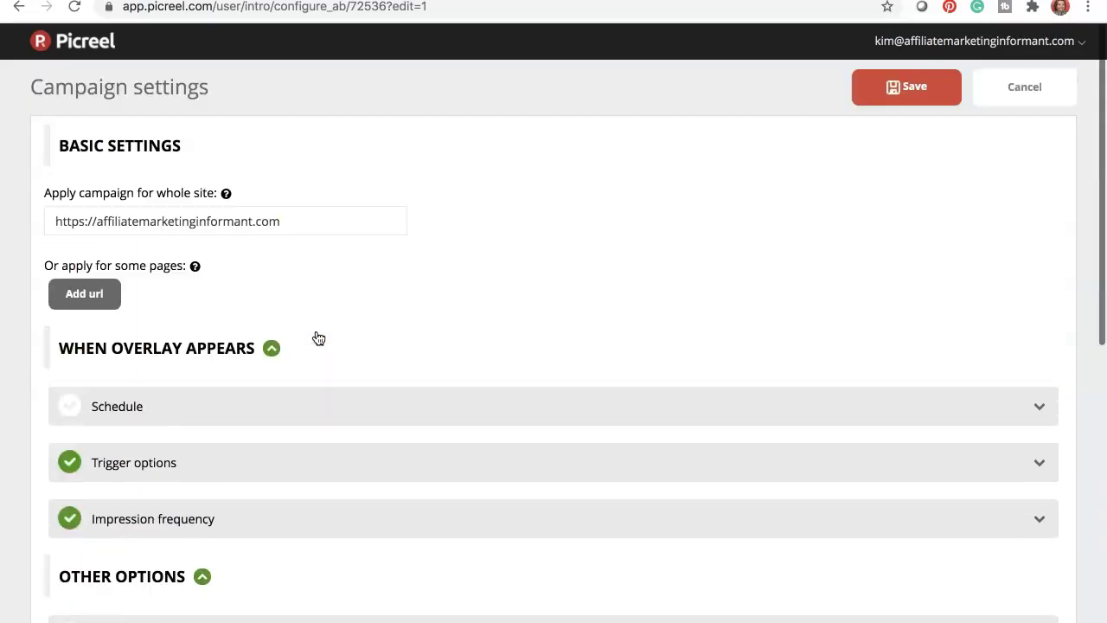
{"action": "left_click", "coordinate": [1026, 84]}
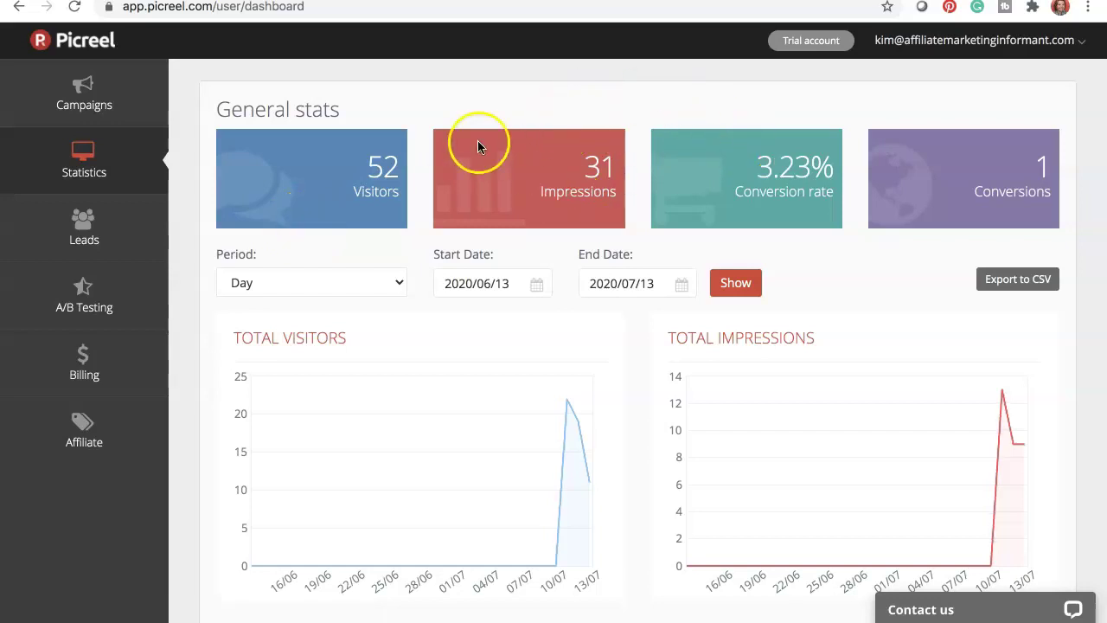
{"action": "left_click", "coordinate": [86, 99]}
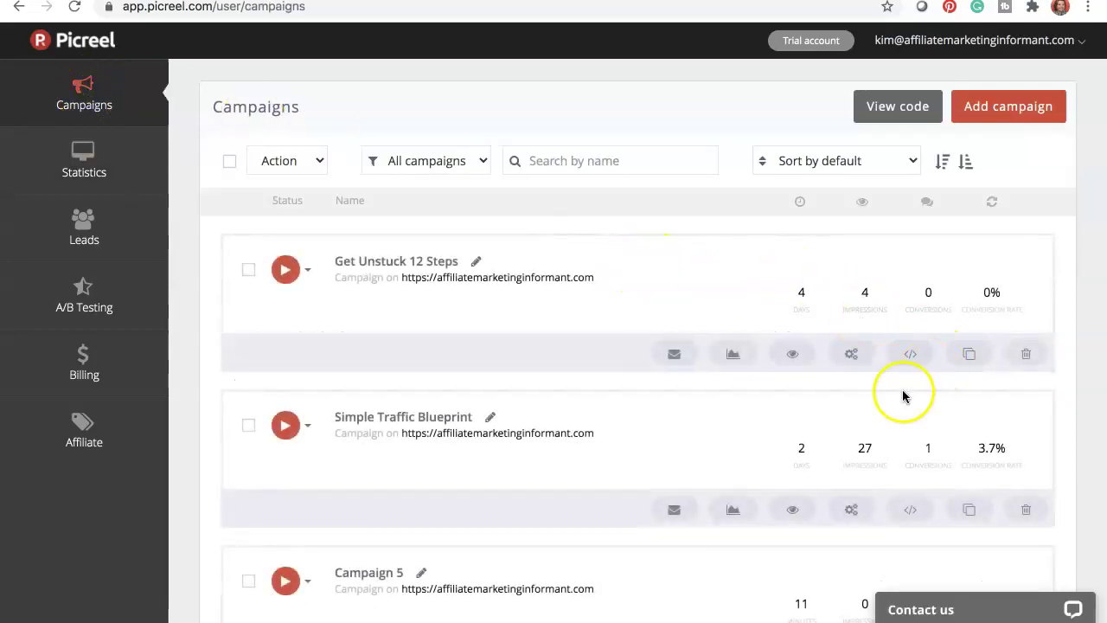
{"action": "scroll", "coordinate": [903, 396], "scroll_direction": "down", "scroll_amount": 1}
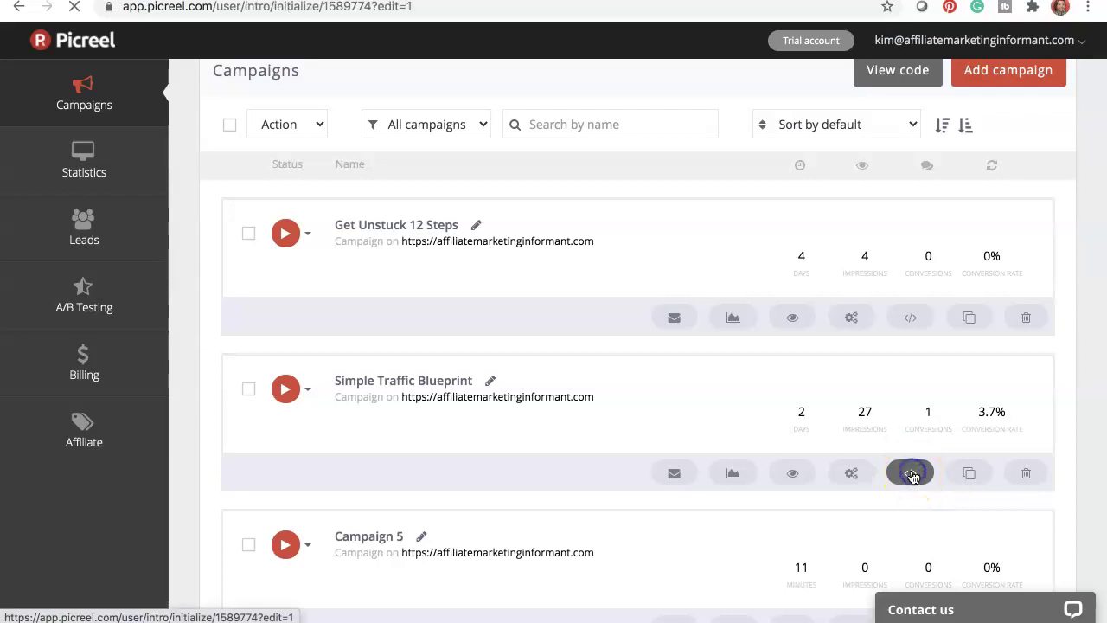
{"action": "left_click", "coordinate": [912, 476]}
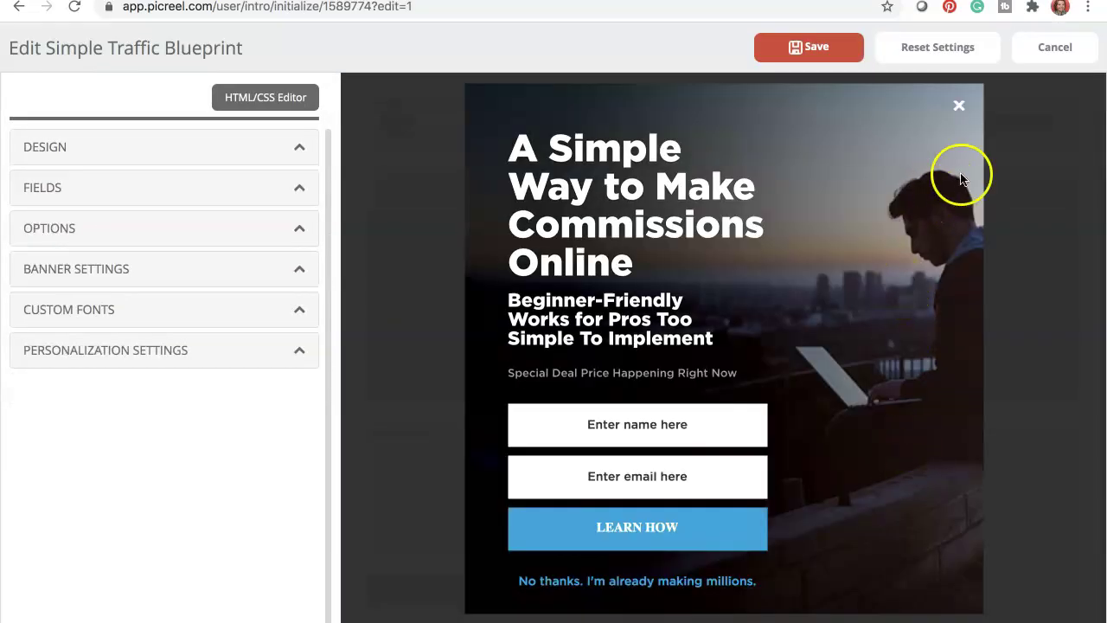
{"action": "left_click", "coordinate": [1037, 53]}
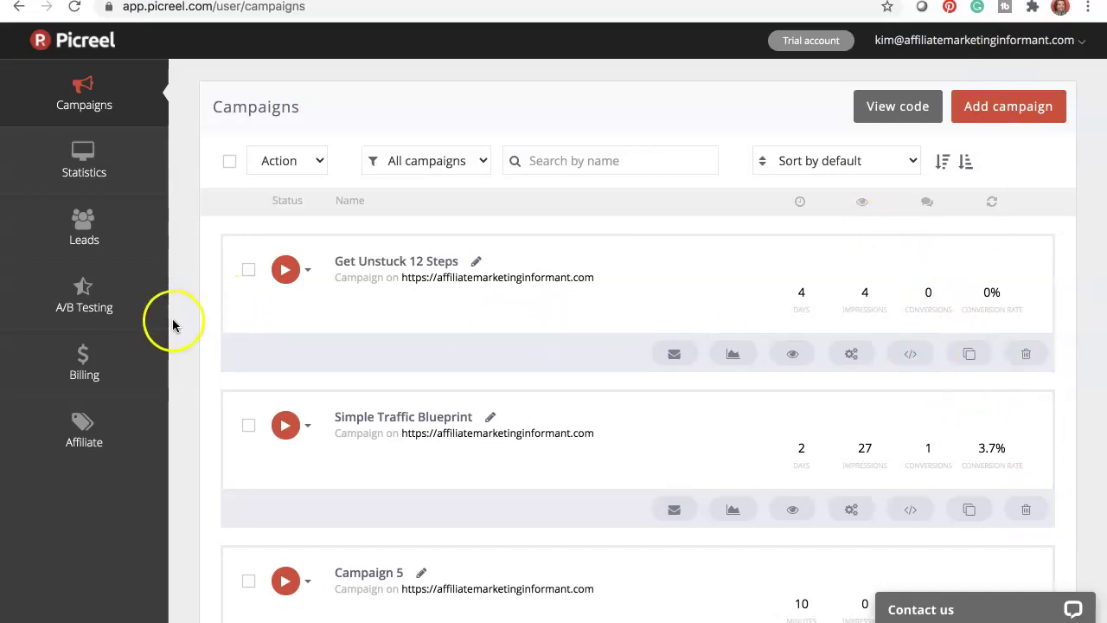
Step: On the Billing page, compare the 1 Month and 1 Year 25% off plan prices
{"action": "left_click", "coordinate": [86, 358]}
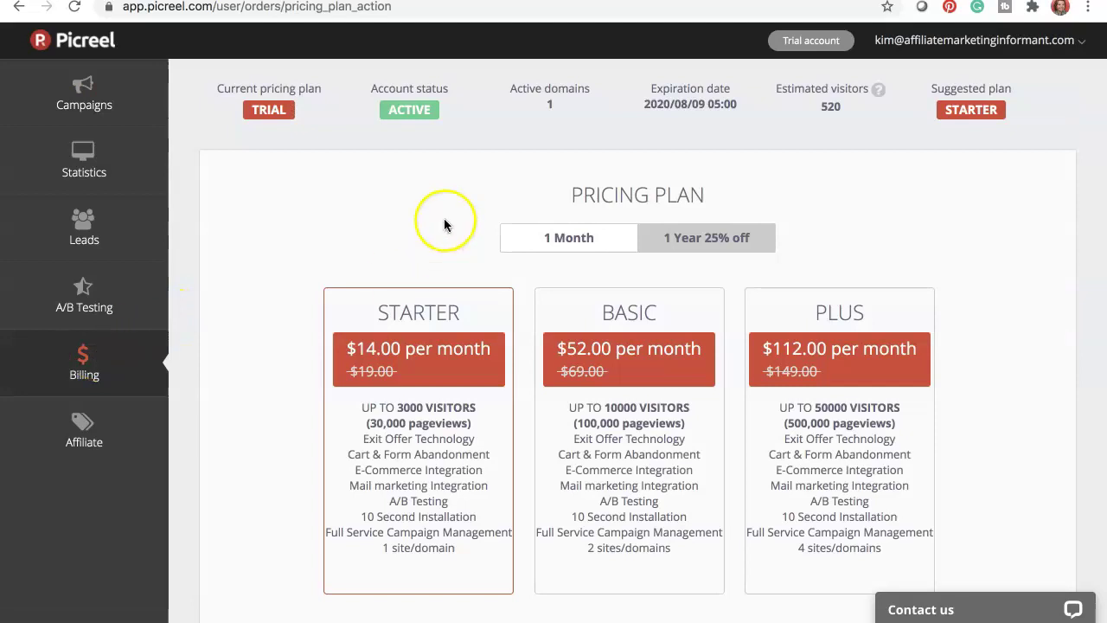
{"action": "left_click", "coordinate": [580, 239]}
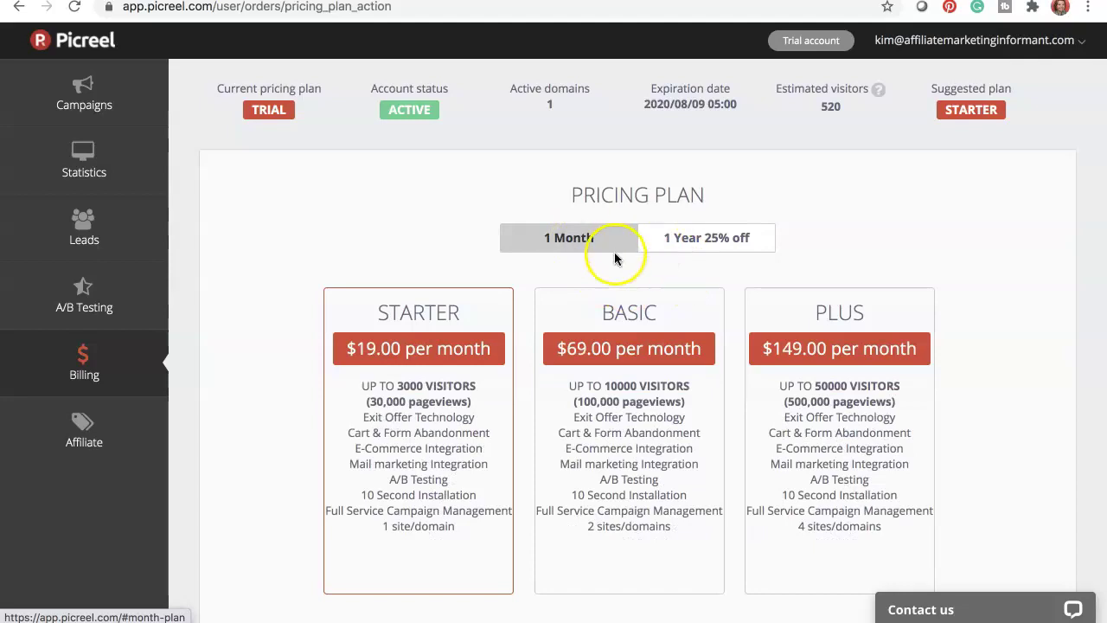
{"action": "left_click", "coordinate": [704, 242]}
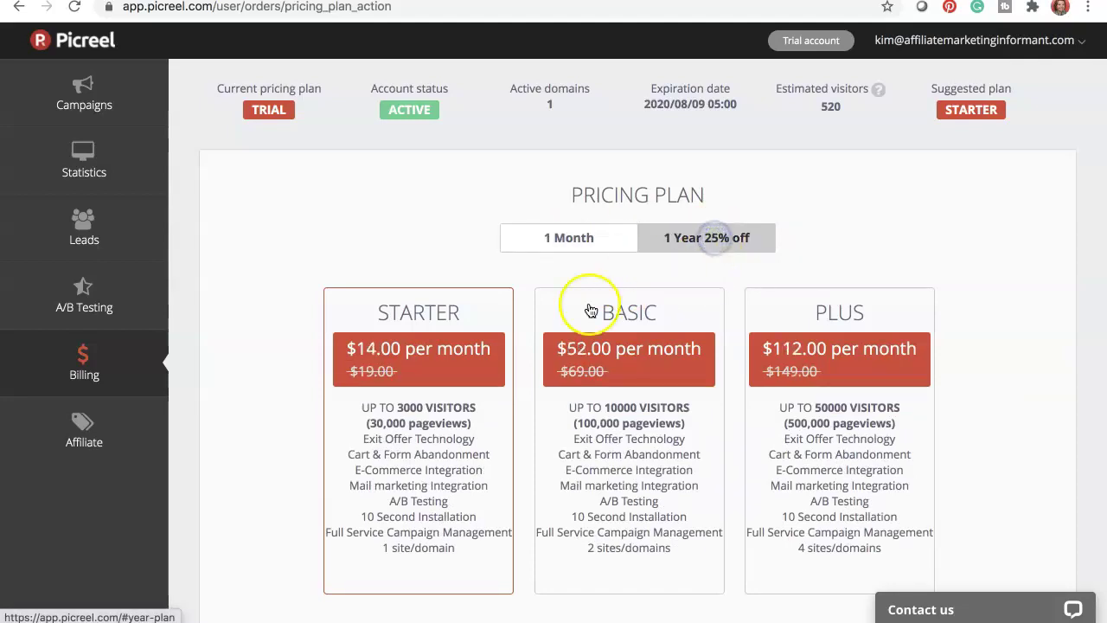
{"action": "scroll", "coordinate": [667, 273], "scroll_direction": "down", "scroll_amount": 3}
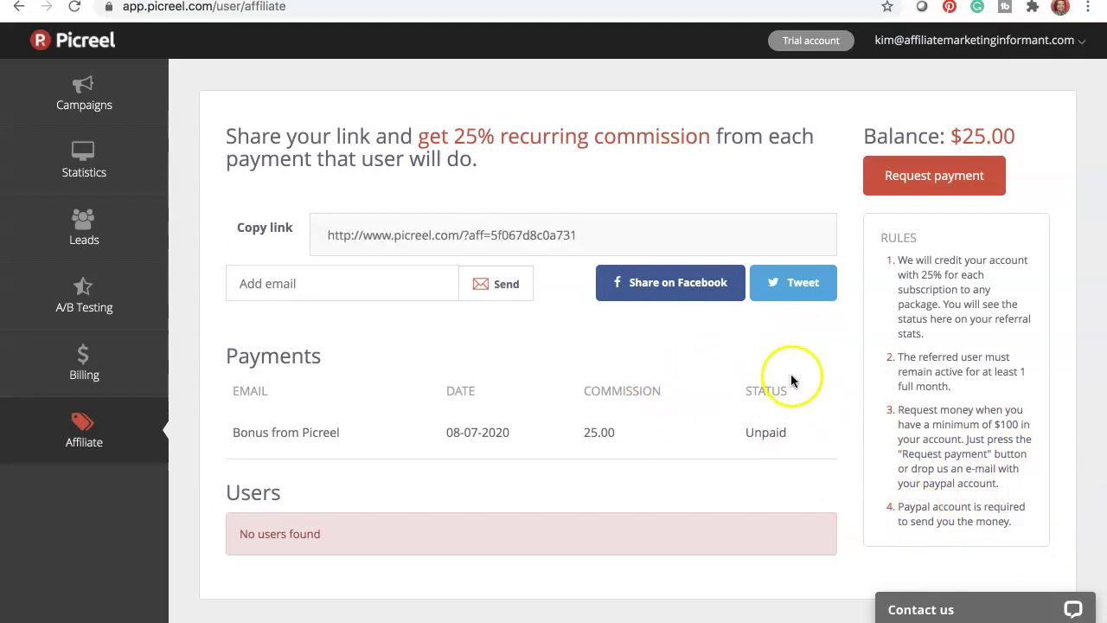
Step: Return from the Affiliate page to the Campaigns list
{"action": "left_click", "coordinate": [91, 108]}
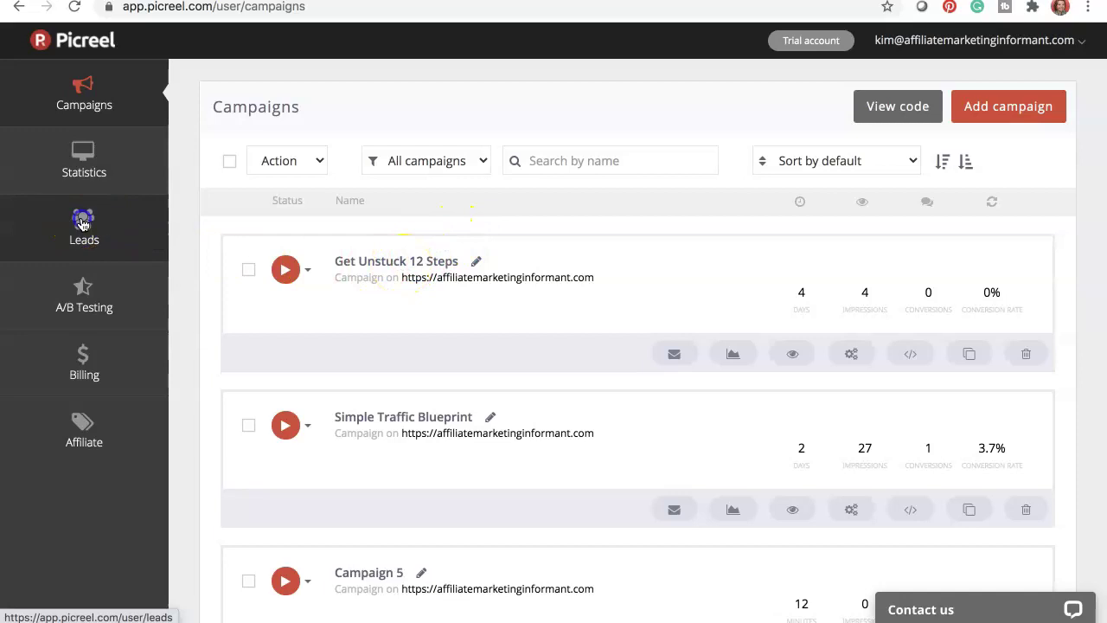
Step: Open the Leads list, check the Export to Mail apps options, and cancel the Integrations dialog
{"action": "left_click", "coordinate": [133, 226]}
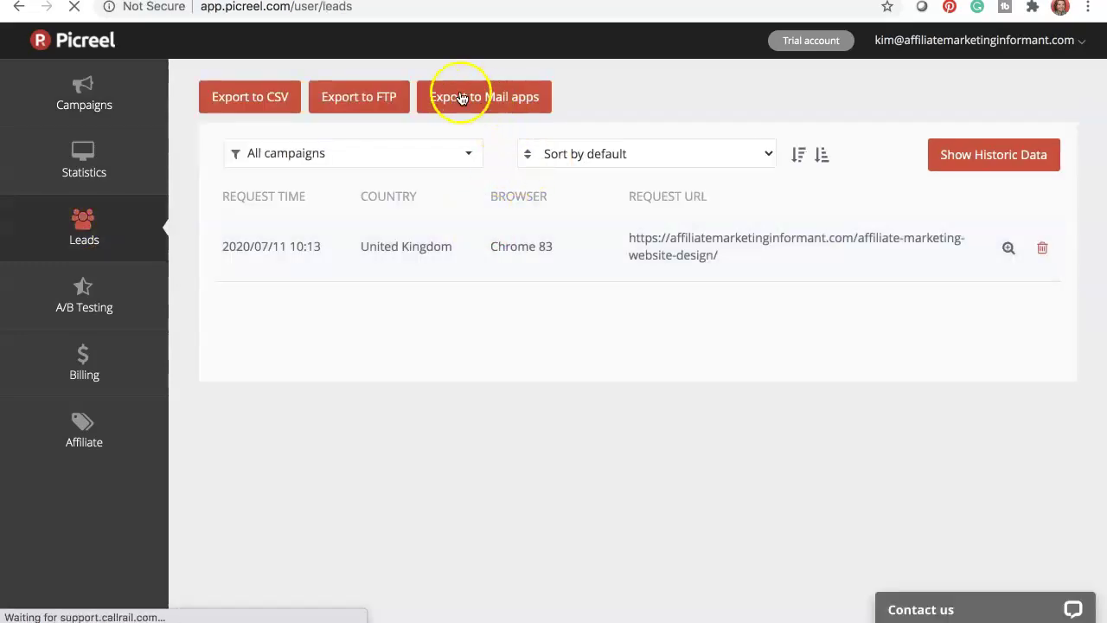
{"action": "left_click", "coordinate": [459, 97]}
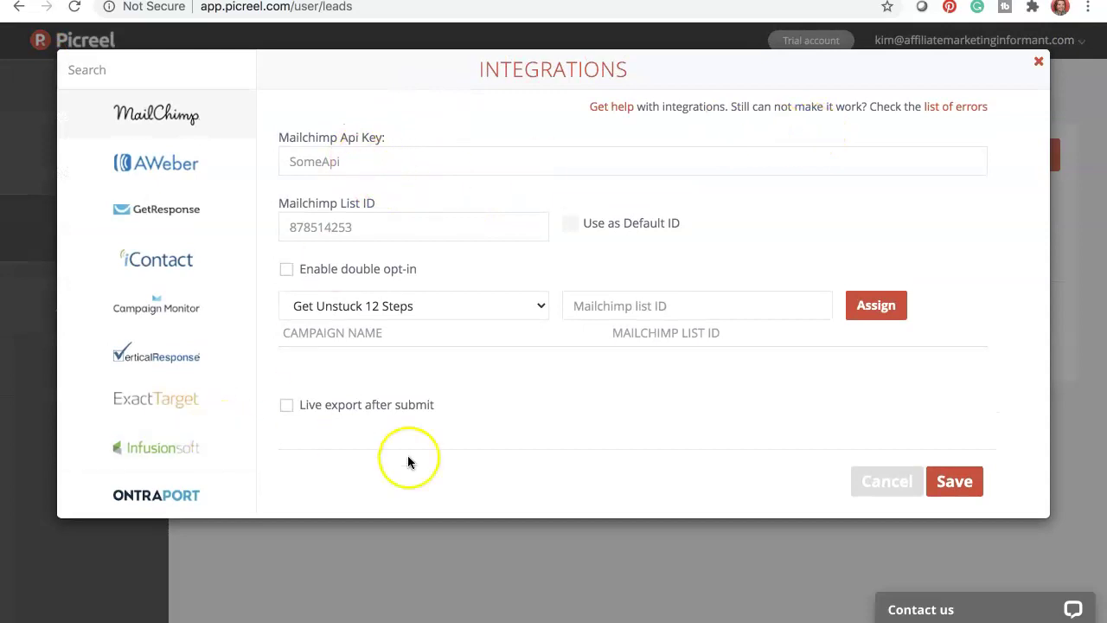
{"action": "left_click", "coordinate": [885, 480]}
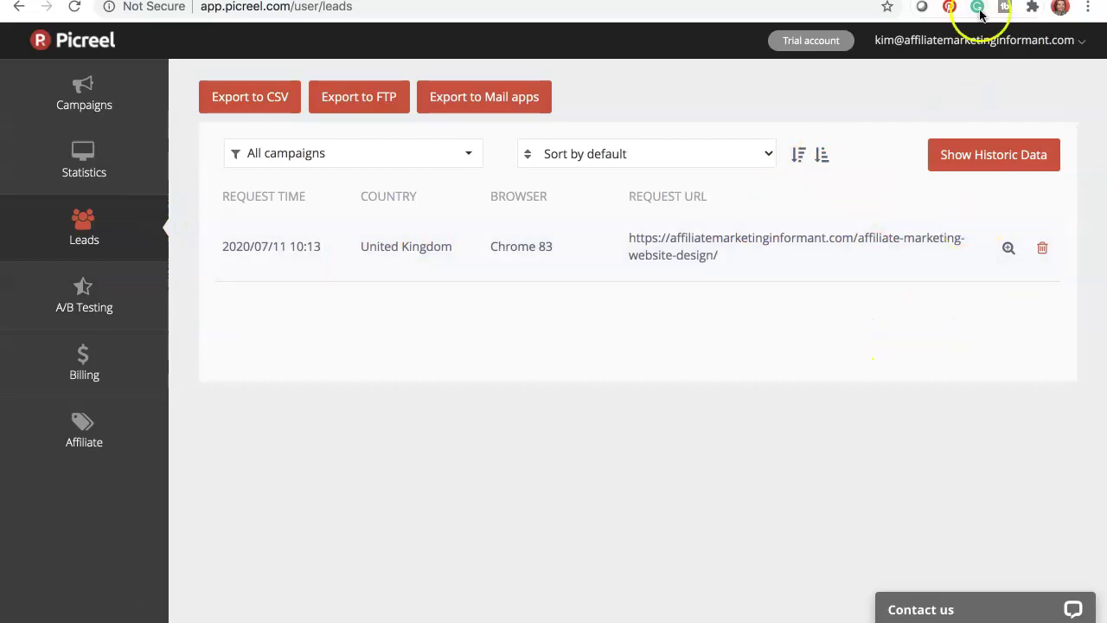
{"action": "left_click", "coordinate": [1078, 45]}
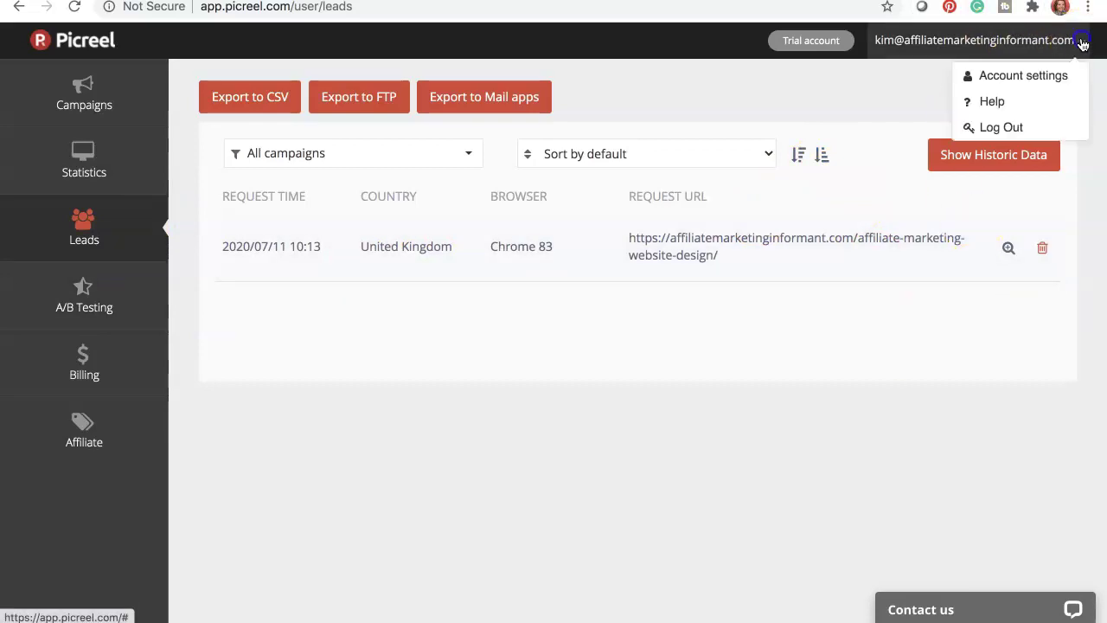
Step: Open Help from the account menu and scroll through the Knowledge Base categories, setup to subscription
{"action": "left_click", "coordinate": [990, 103]}
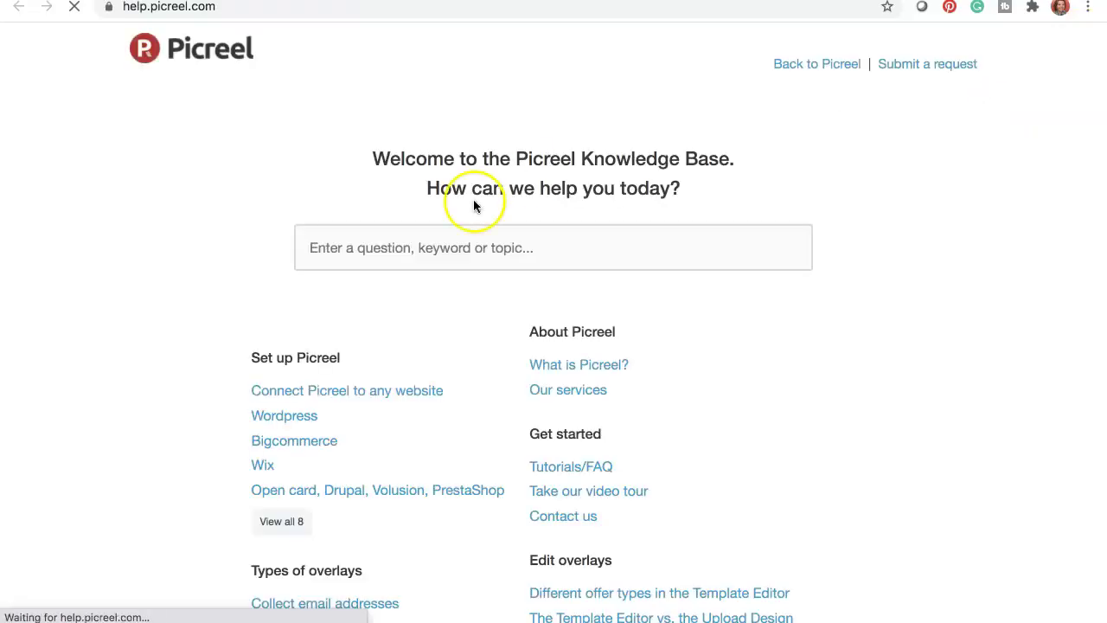
{"action": "scroll", "coordinate": [497, 337], "scroll_direction": "down", "scroll_amount": 1}
{"action": "scroll", "coordinate": [497, 337], "scroll_direction": "down", "scroll_amount": 4}
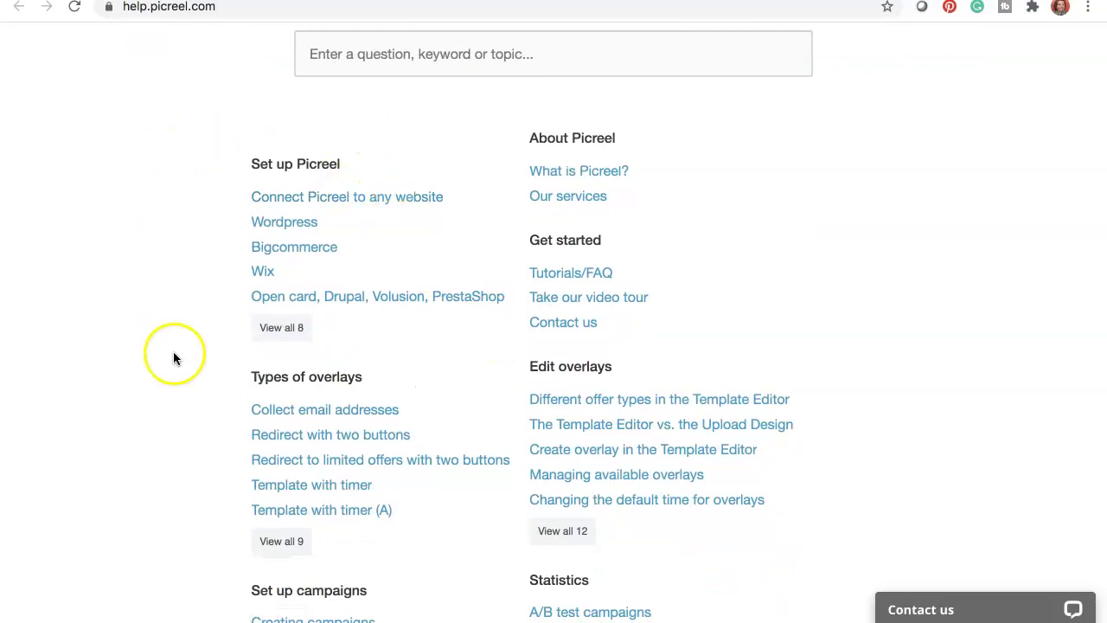
{"action": "scroll", "coordinate": [388, 275], "scroll_direction": "down", "scroll_amount": 4}
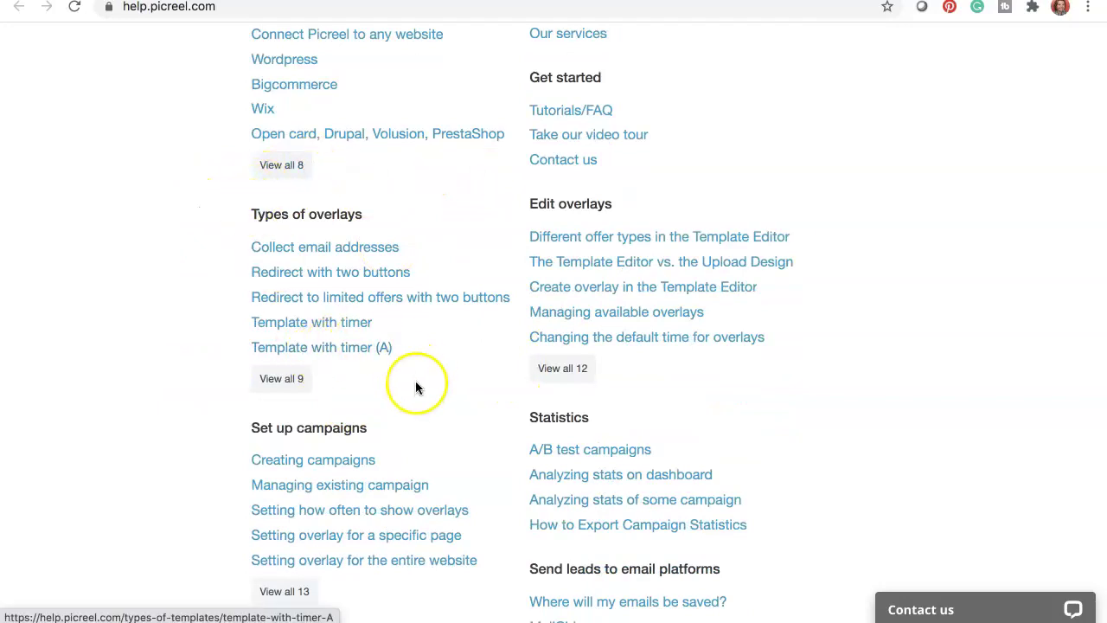
{"action": "scroll", "coordinate": [452, 377], "scroll_direction": "down", "scroll_amount": 1}
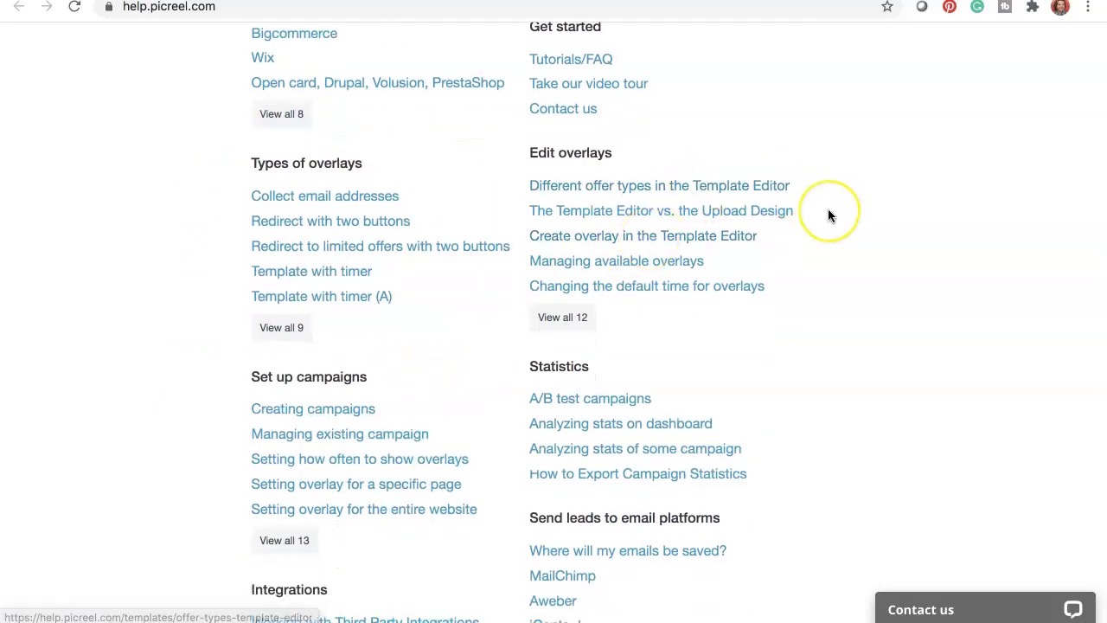
{"action": "scroll", "coordinate": [827, 212], "scroll_direction": "down", "scroll_amount": 4}
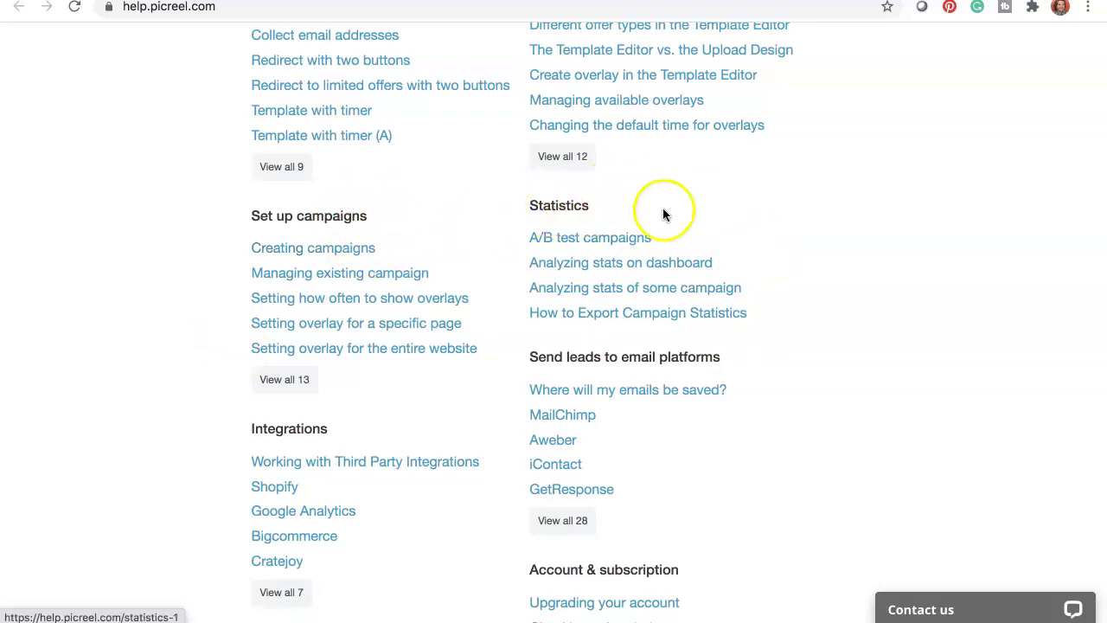
{"action": "scroll", "coordinate": [748, 261], "scroll_direction": "down", "scroll_amount": 3}
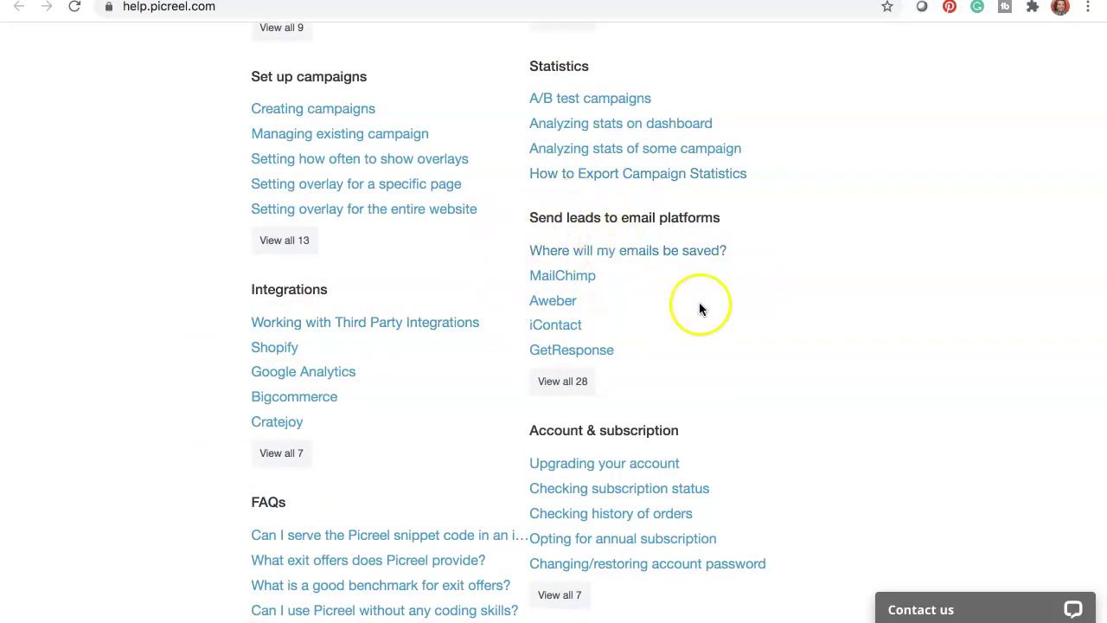
{"action": "scroll", "coordinate": [689, 343], "scroll_direction": "down", "scroll_amount": 2}
{"action": "scroll", "coordinate": [690, 343], "scroll_direction": "down", "scroll_amount": 3}
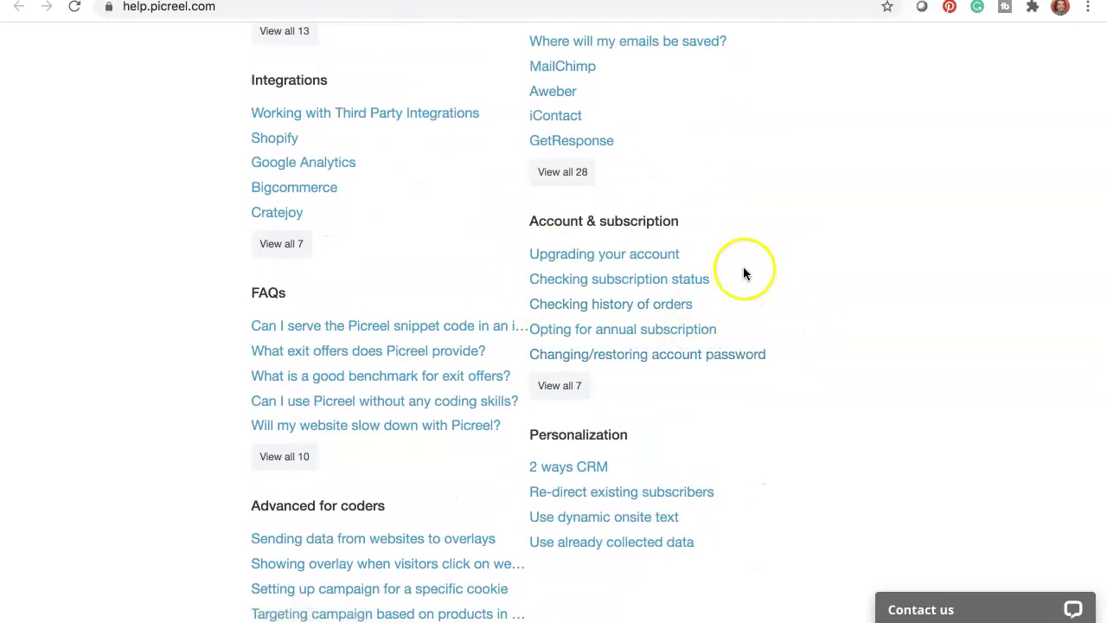
{"action": "scroll", "coordinate": [484, 428], "scroll_direction": "up", "scroll_amount": 1}
{"action": "scroll", "coordinate": [497, 436], "scroll_direction": "up", "scroll_amount": 10}
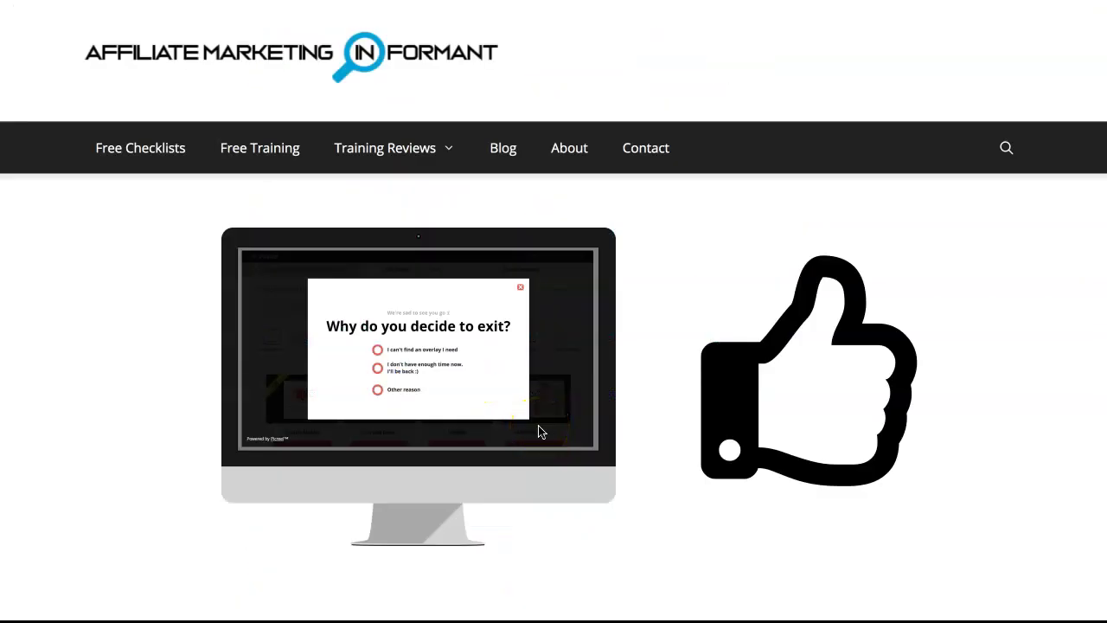